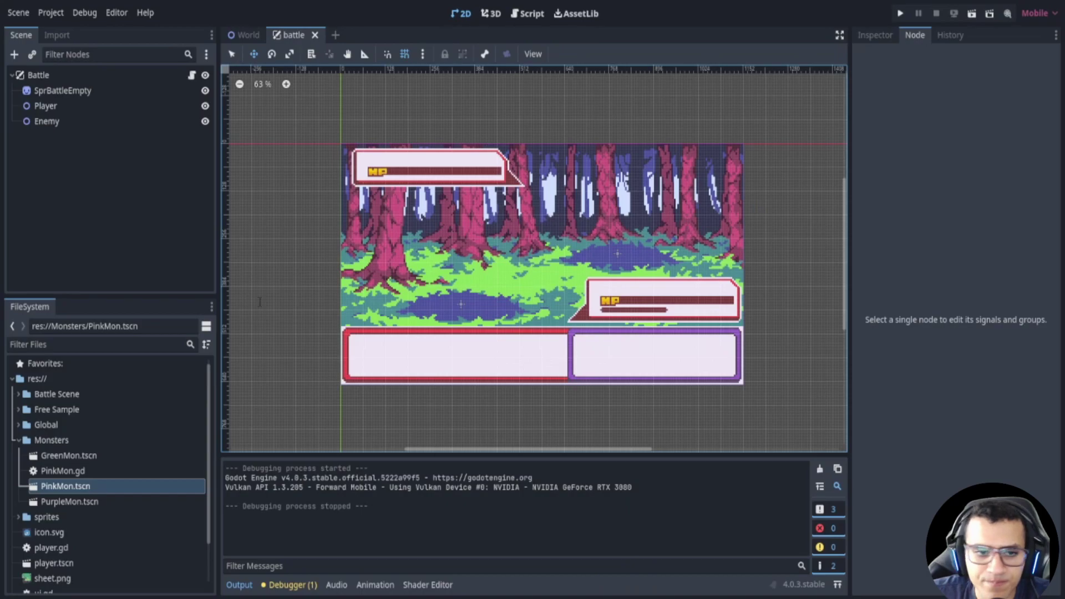
- Add a Control node as a child of the Battle root node
click(103, 131)
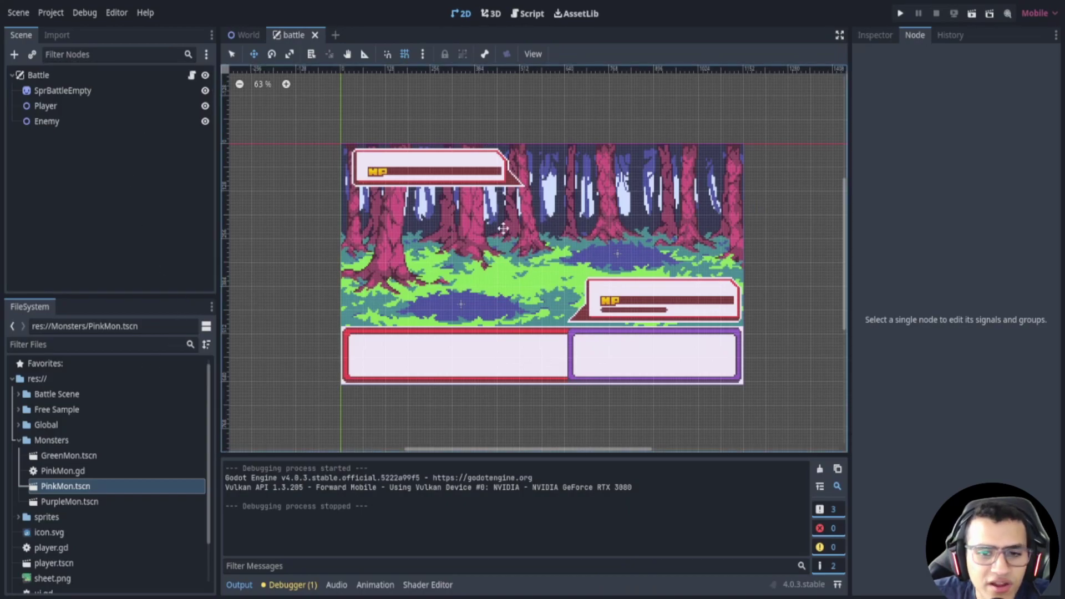
scroll(577, 271, up, 1)
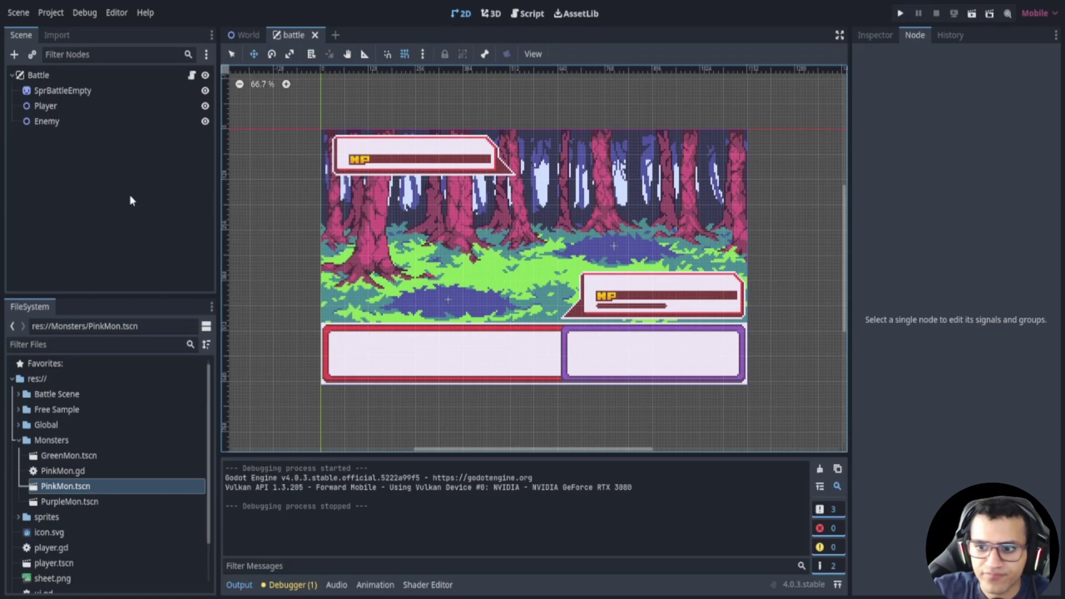
click(63, 78)
click(14, 54)
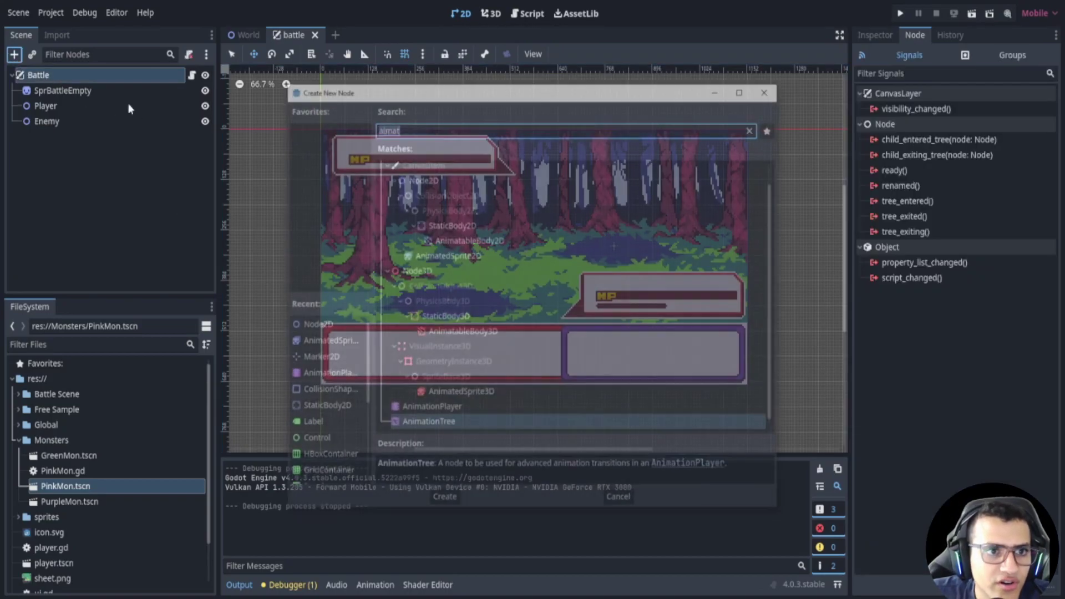
click(313, 441)
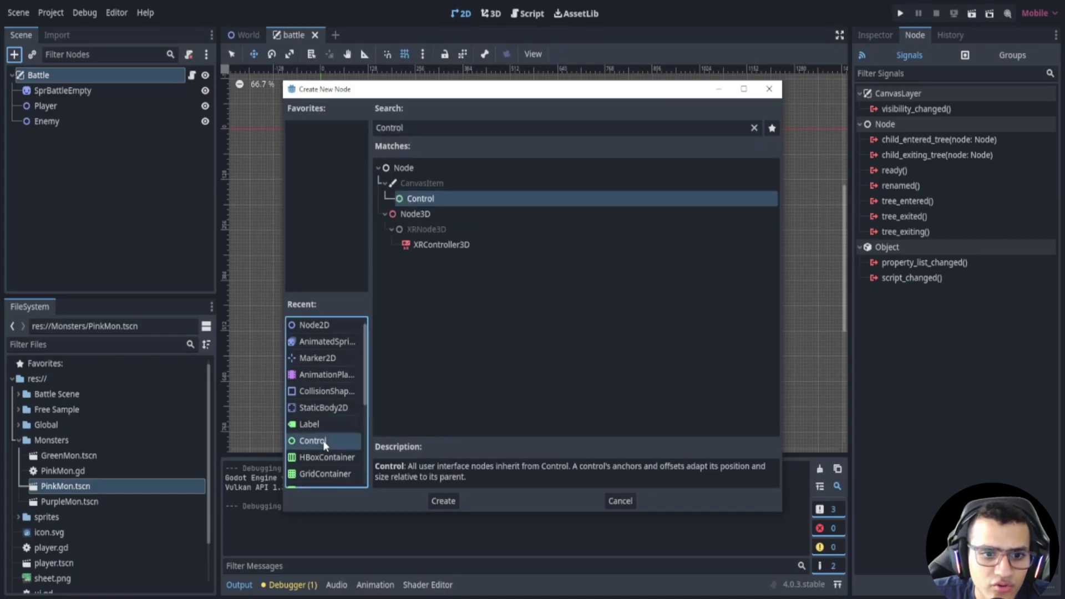
click(443, 501)
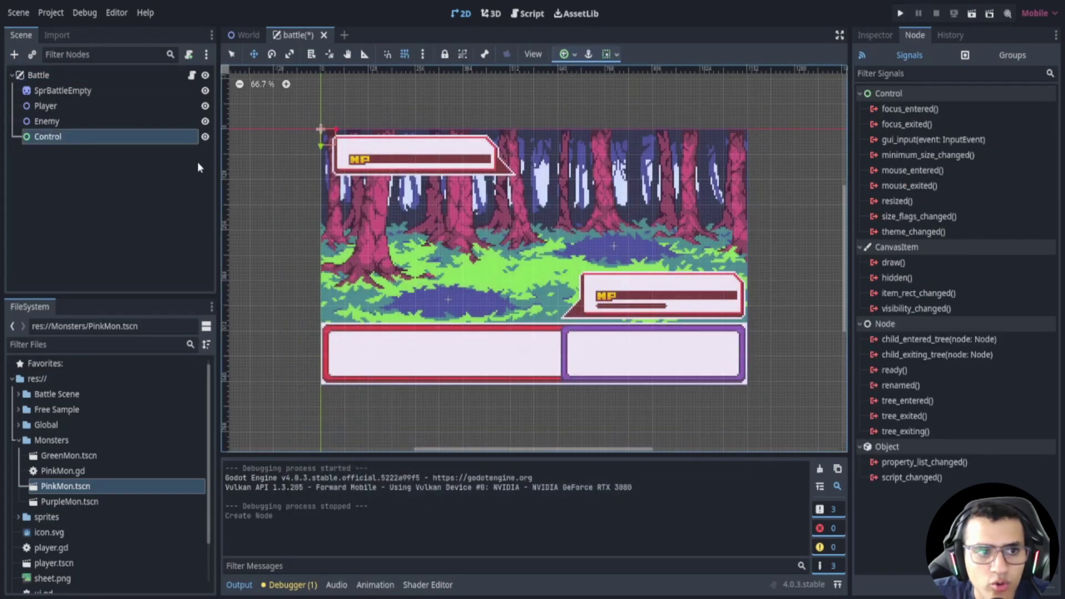
- Resize the Control node to cover the whole battle background
click(232, 54)
click(870, 35)
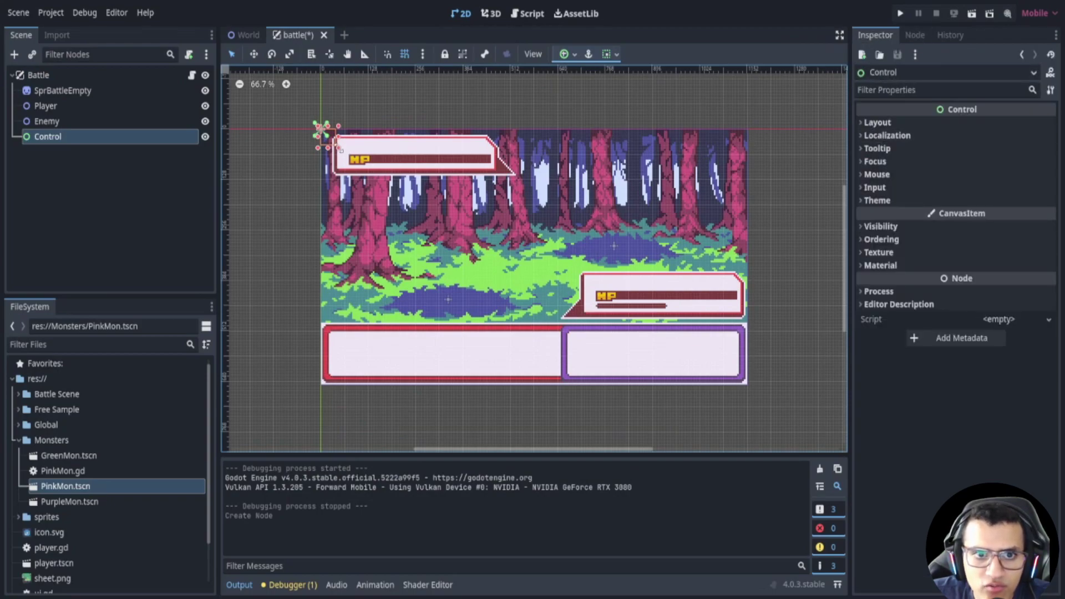
drag(338, 147, 750, 388)
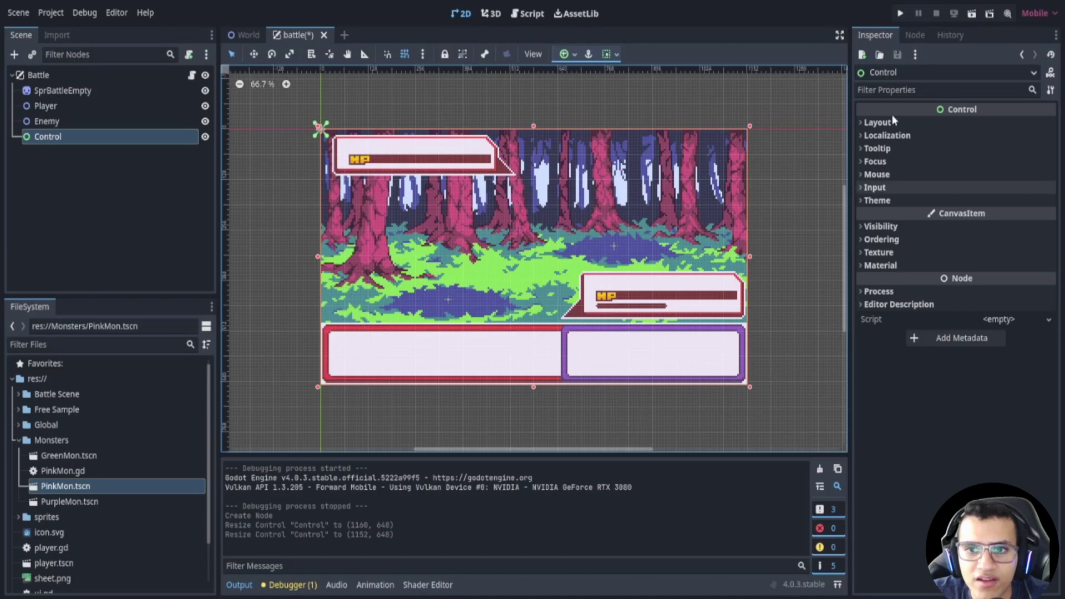
click(910, 38)
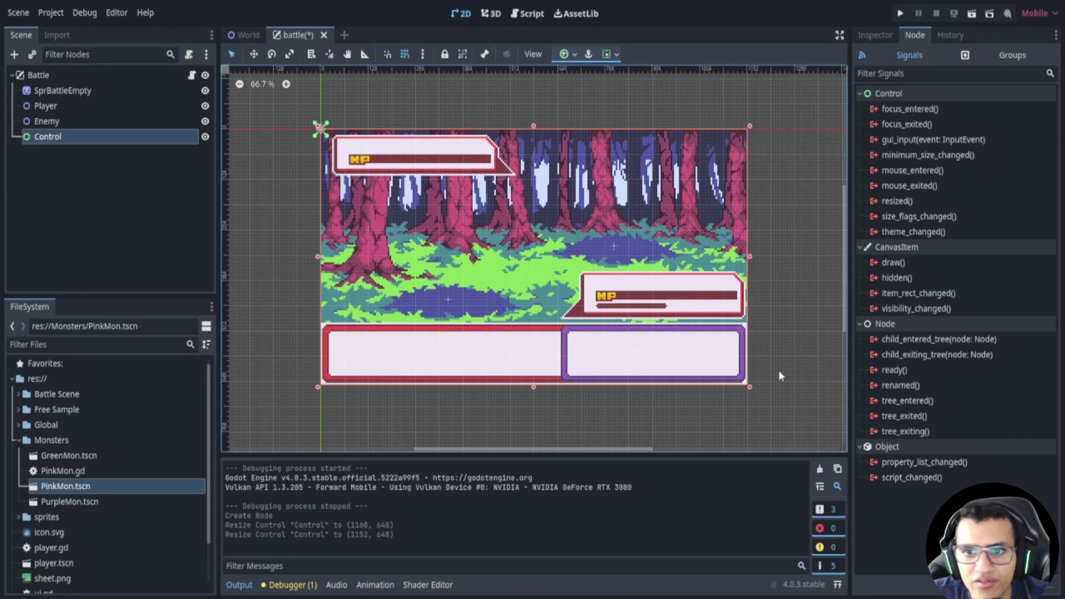
- Shrink the Control node to a size of 0 × 0 and rename it UI
drag(750, 385, 306, 123)
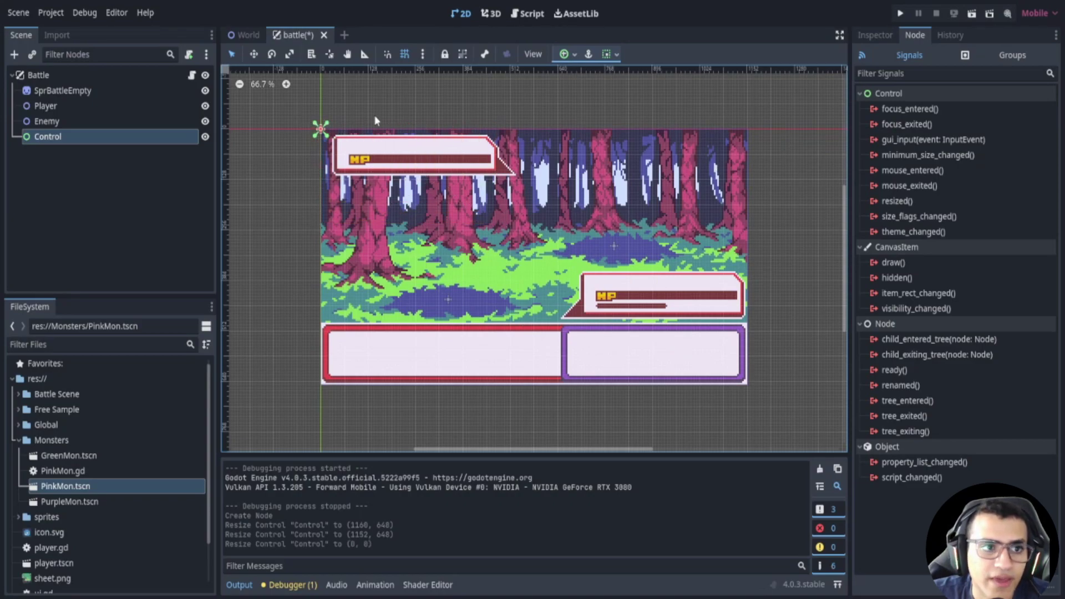
double_click(149, 136)
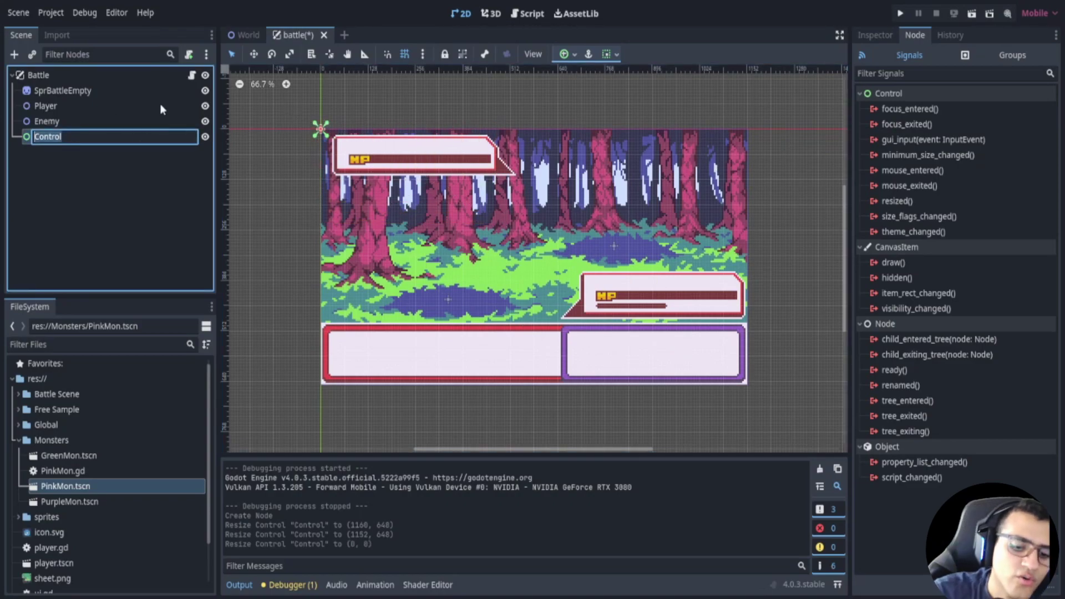
text(UI)
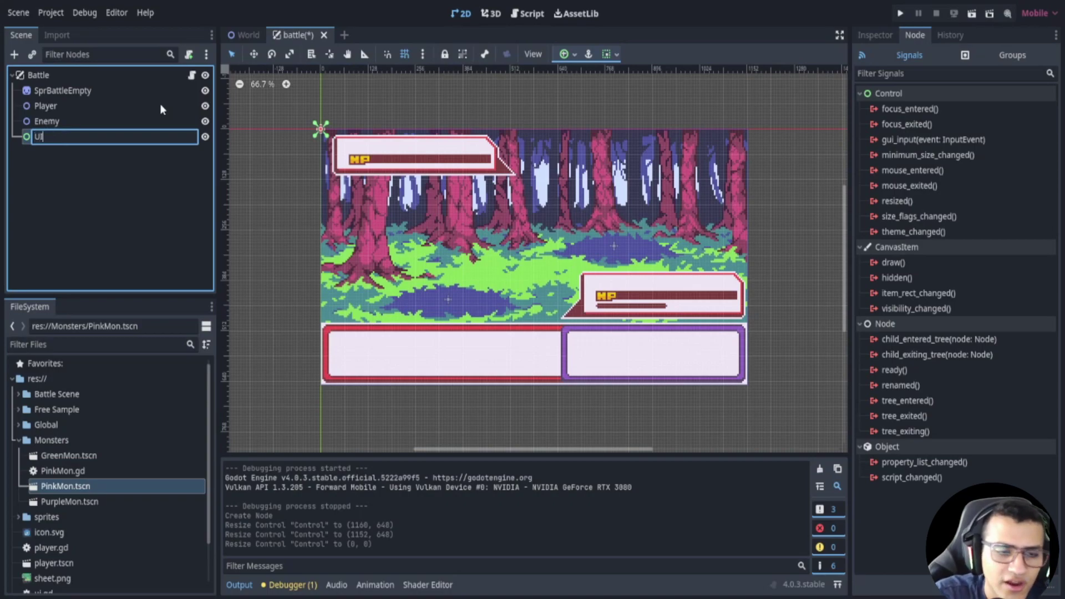
key(Return)
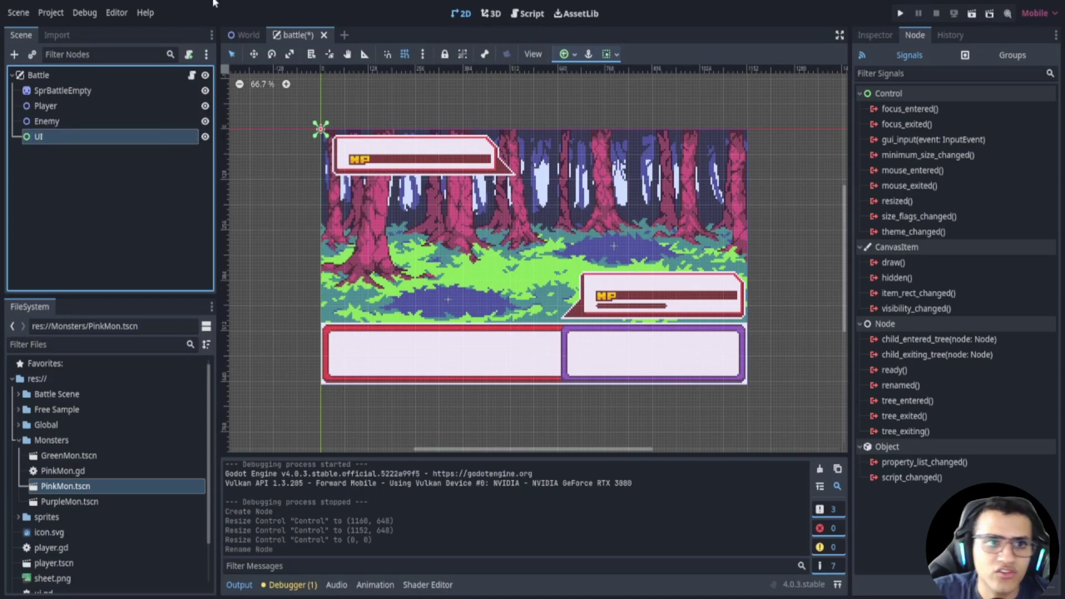
- Save the battle scene and attach a new GDScript at res://Battle Scene/UI.gd to the UI node
click(875, 36)
key(ctrl+s)
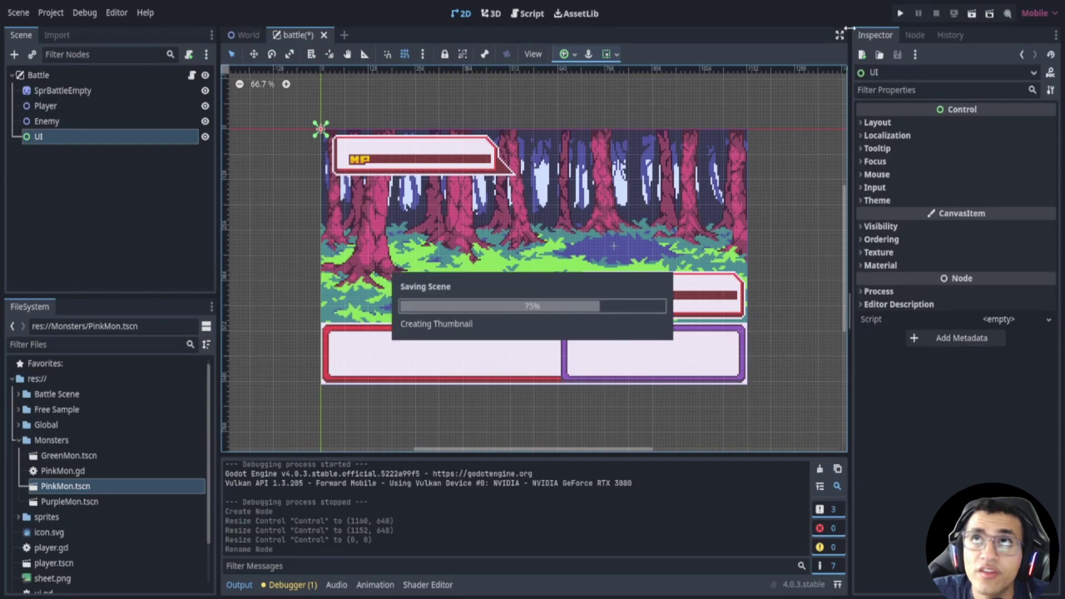
click(188, 54)
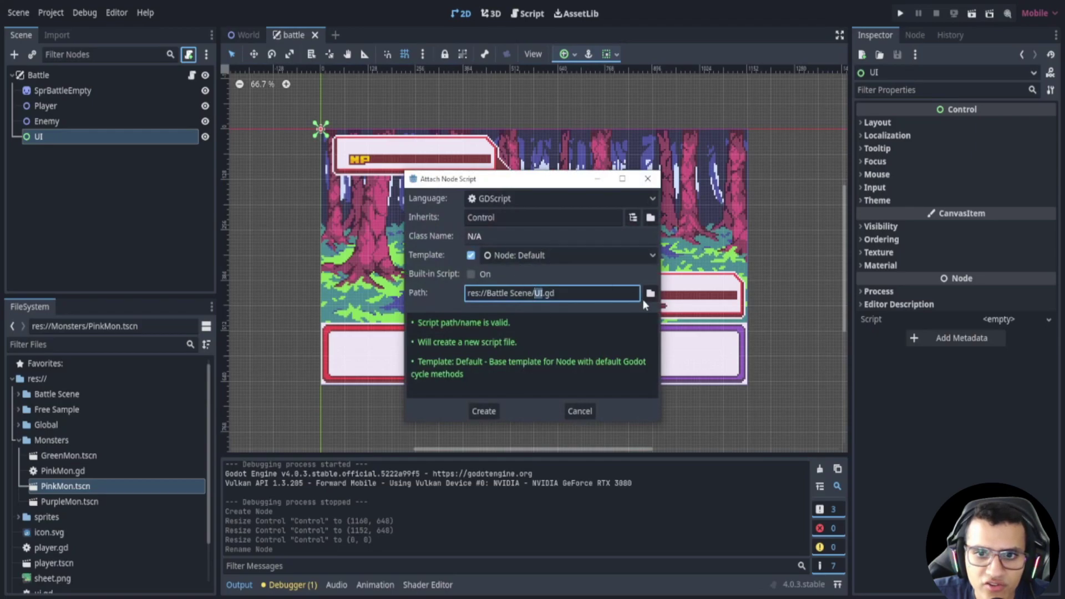
click(650, 293)
click(632, 499)
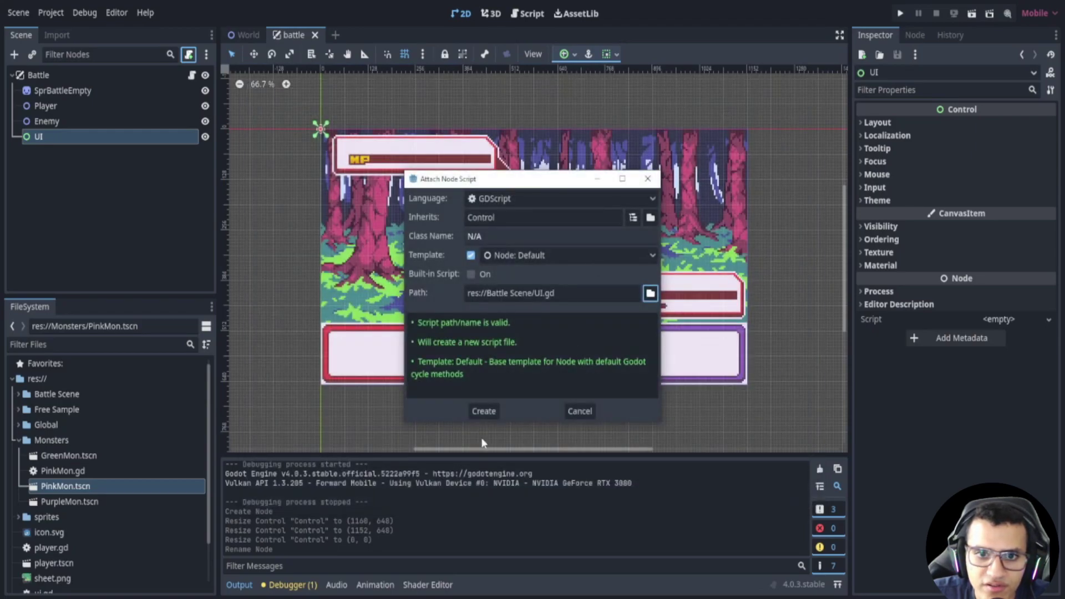
click(484, 411)
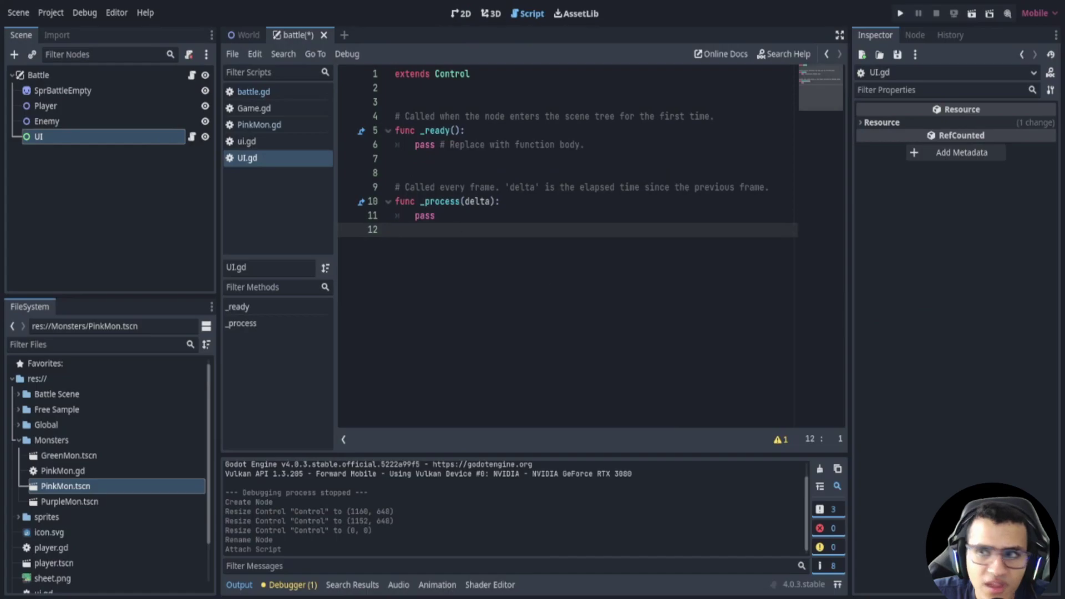
- Return to the 2D view of the battle scene and add an HBoxContainer node
click(461, 13)
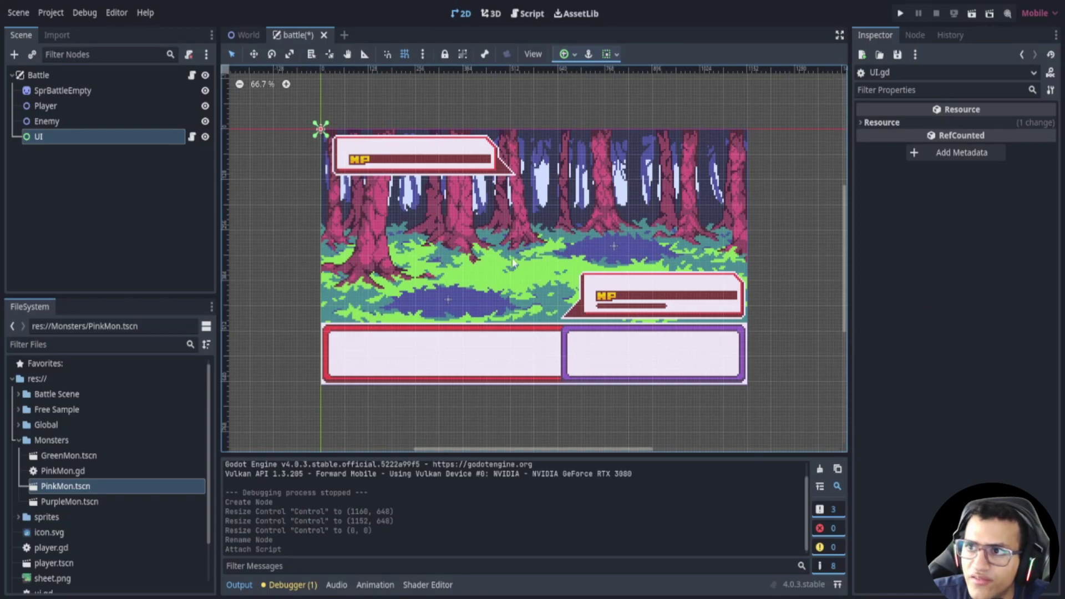
scroll(613, 361, up, 1)
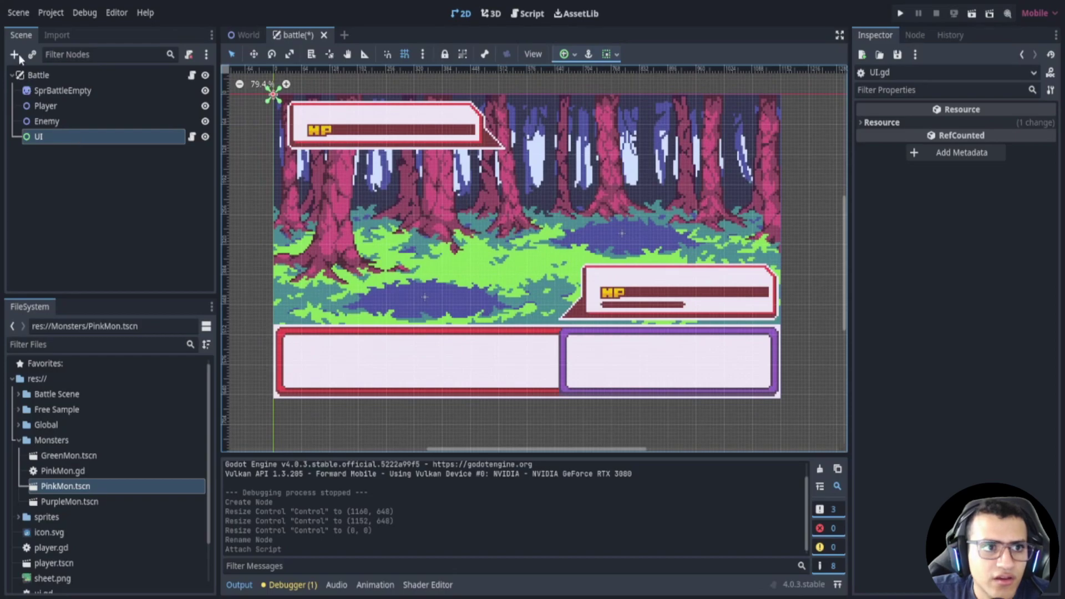
click(18, 56)
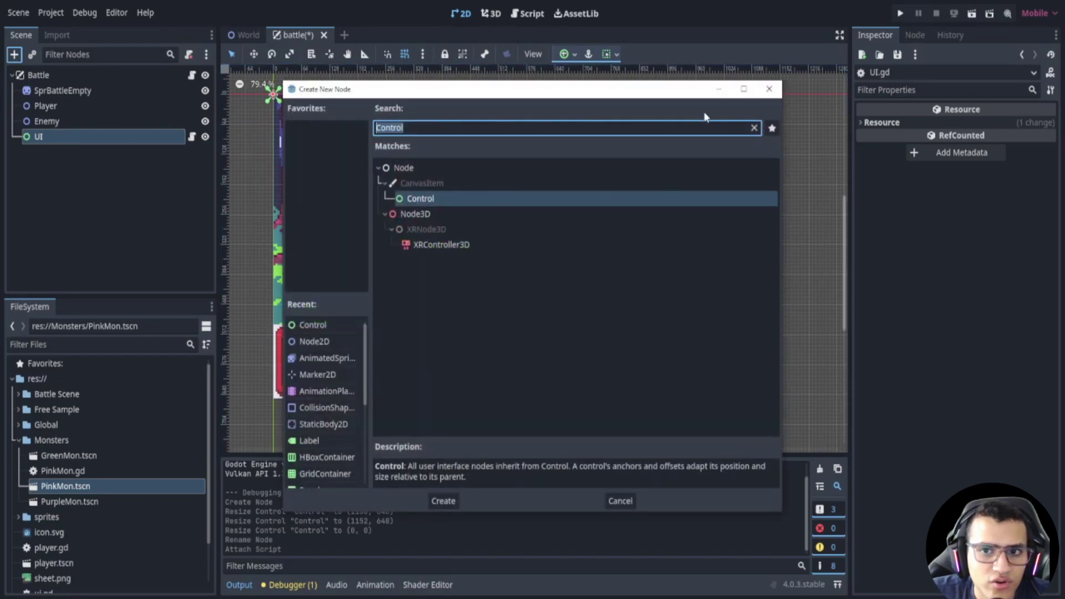
click(754, 127)
text(box)
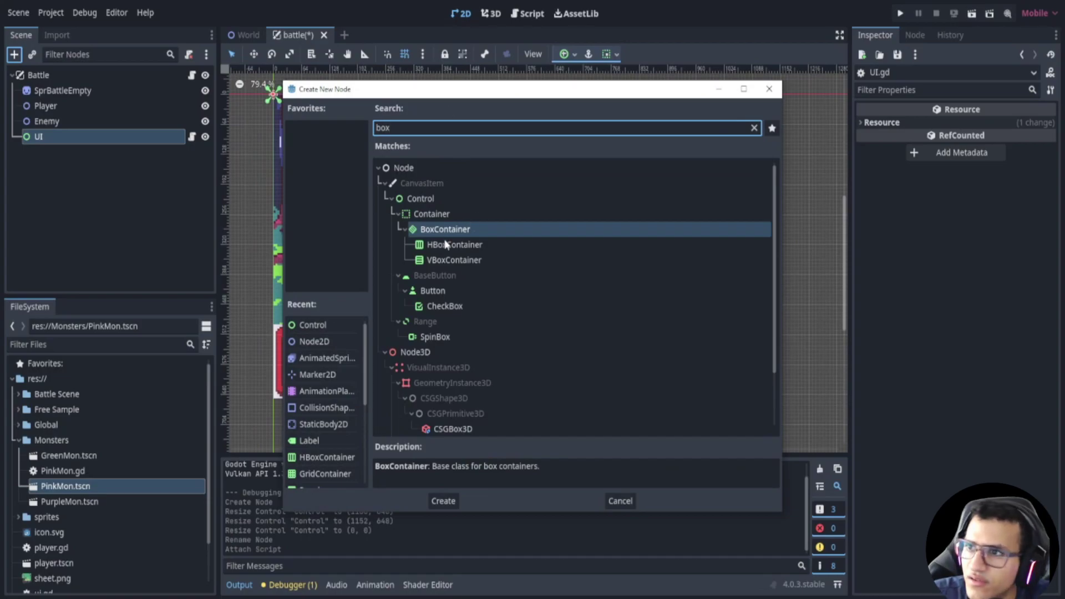
click(446, 245)
click(442, 500)
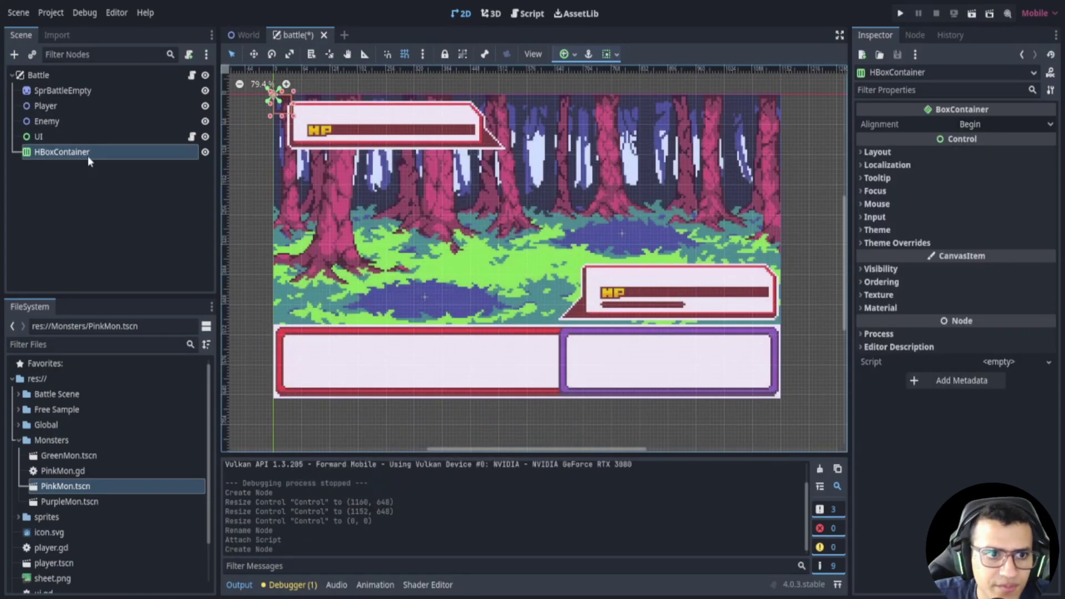
- Make the HBoxContainer a child of the UI node and rename it Menu
mouse_move(88, 155)
mouse_down()
mouse_move(94, 148)
mouse_move(75, 157)
mouse_up()
click(74, 155)
double_click(122, 152)
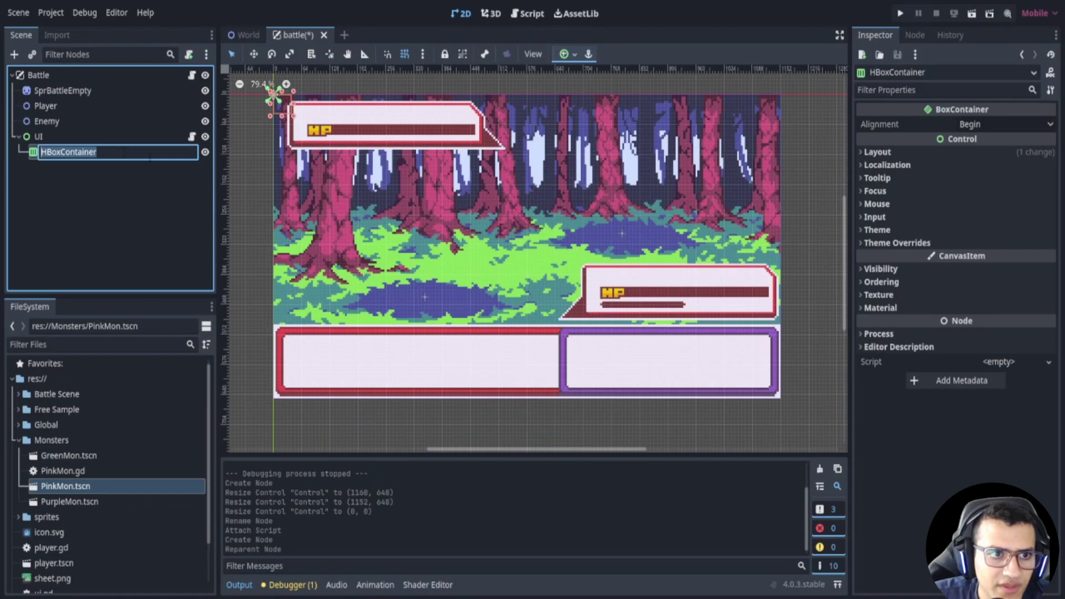
text(Menu)
key(Return)
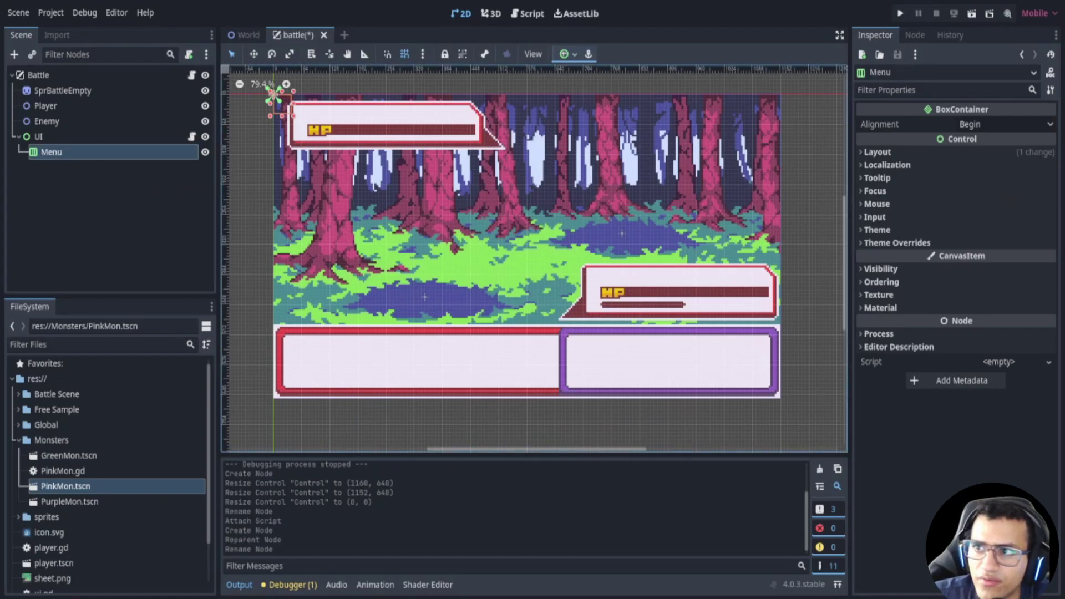
- Add a GridContainer inside Menu and set its number of columns to 2
click(15, 55)
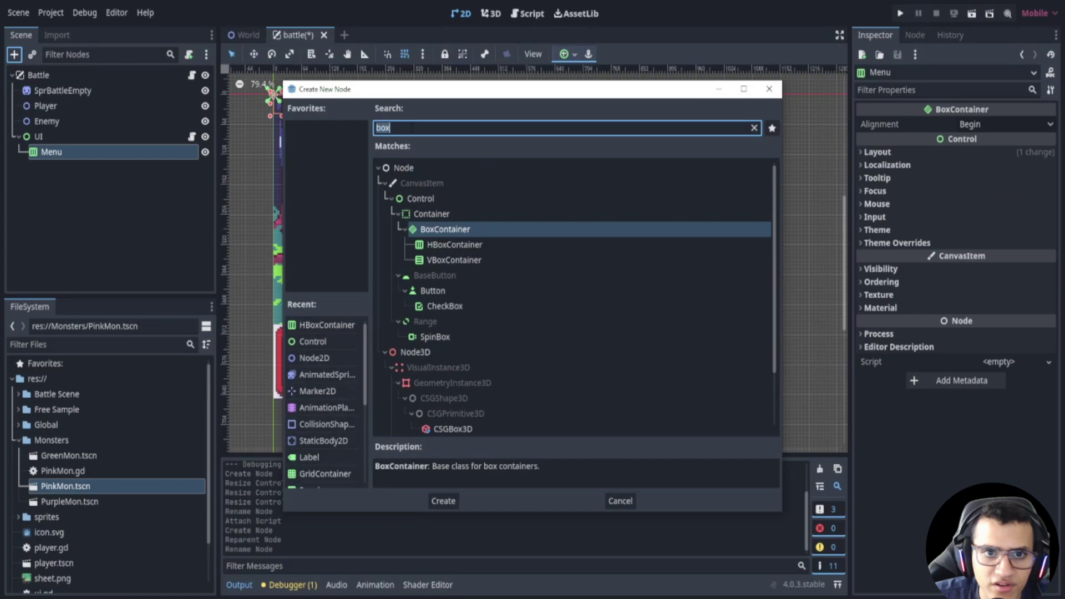
text(grid)
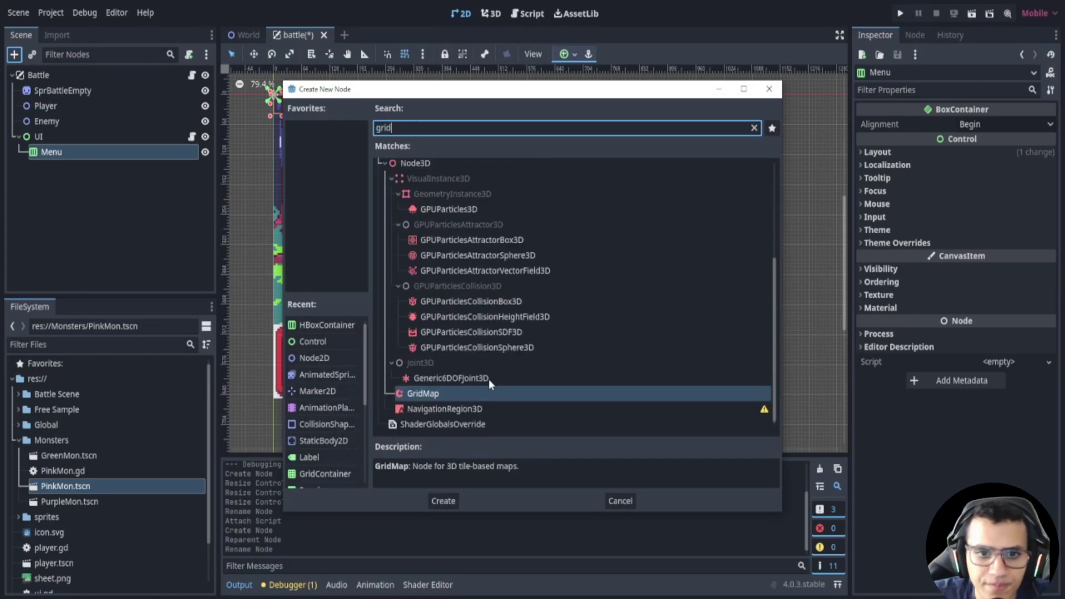
scroll(489, 379, up, 5)
click(446, 305)
click(443, 501)
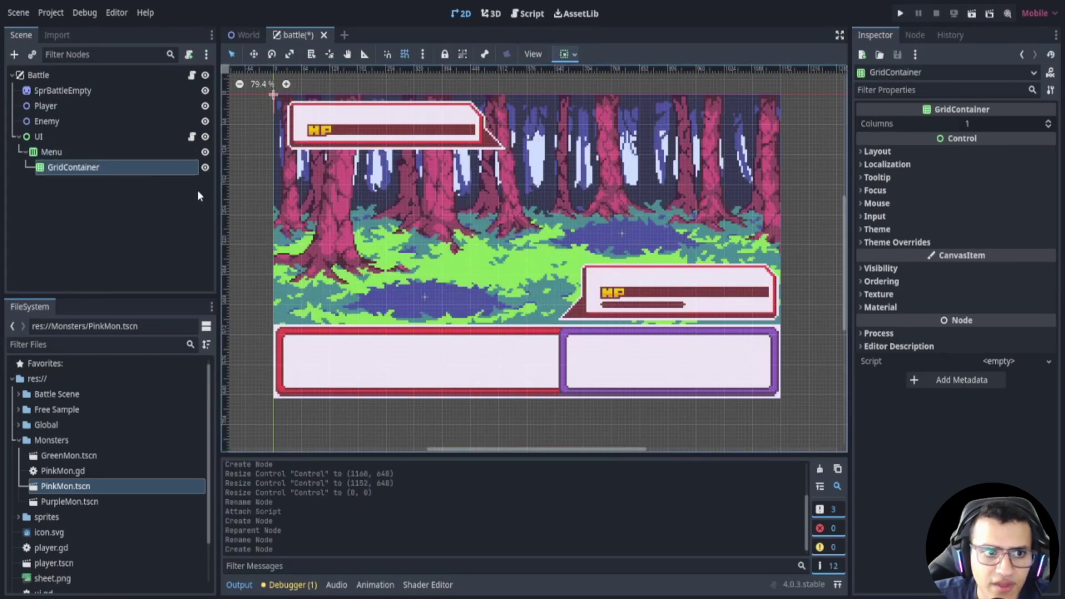
click(981, 124)
text(2)
key(Return)
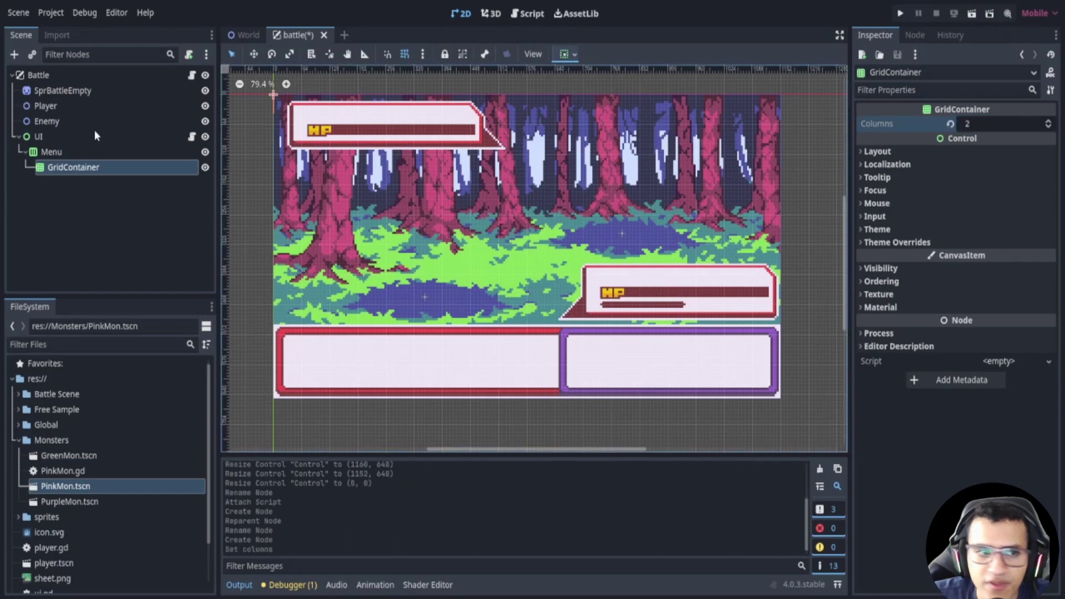
- Add a Button node inside the GridContainer
click(15, 54)
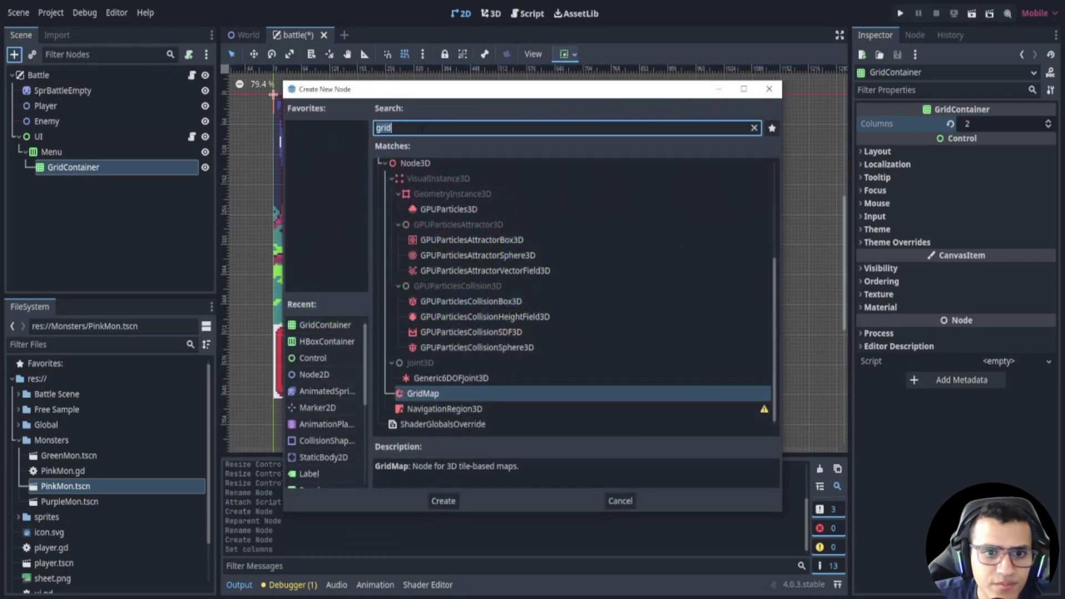
text(but)
key(Return)
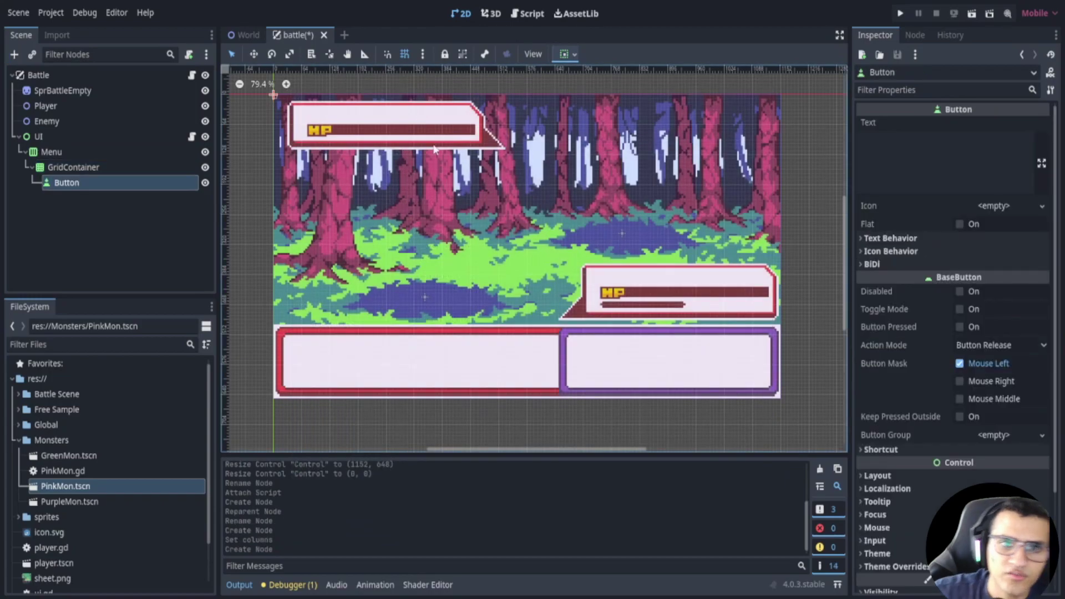
click(102, 184)
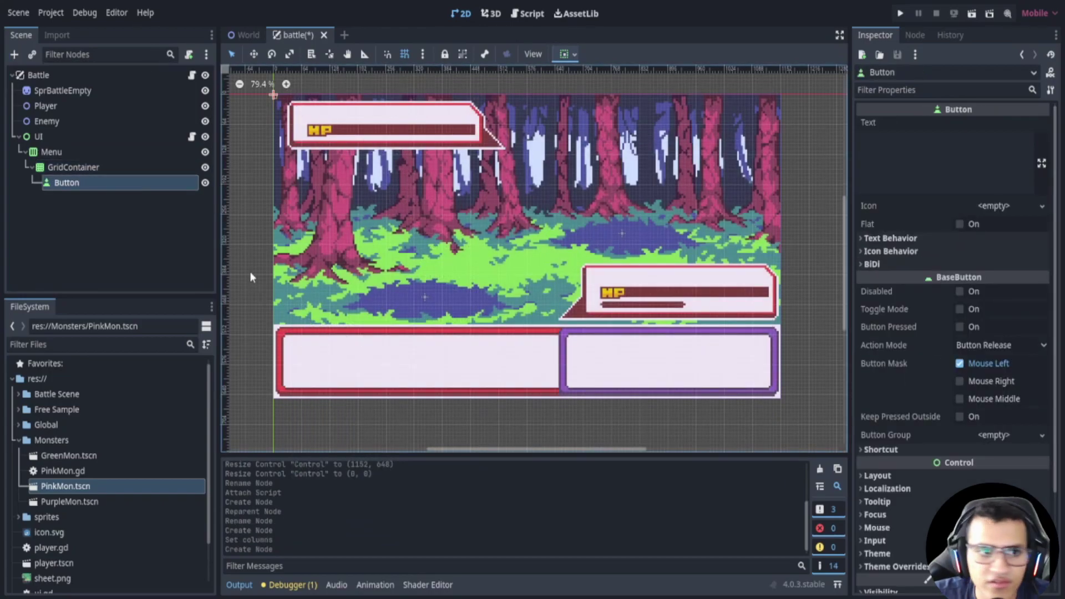
- Move the Menu container from the scene origin to the inner upper-left corner of the purple-framed box
click(55, 167)
click(51, 152)
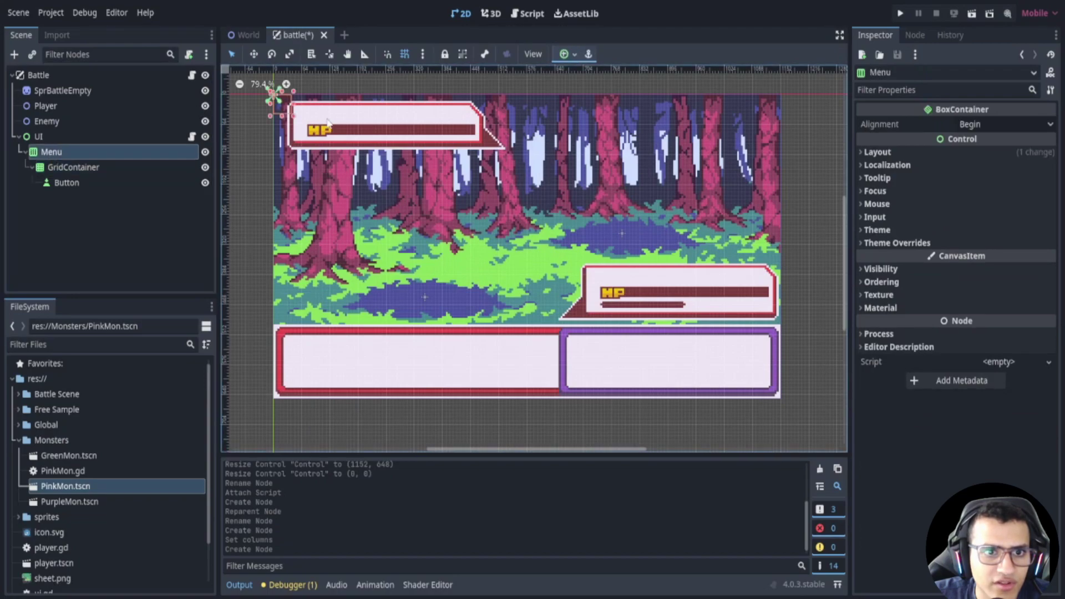
drag(280, 104, 579, 345)
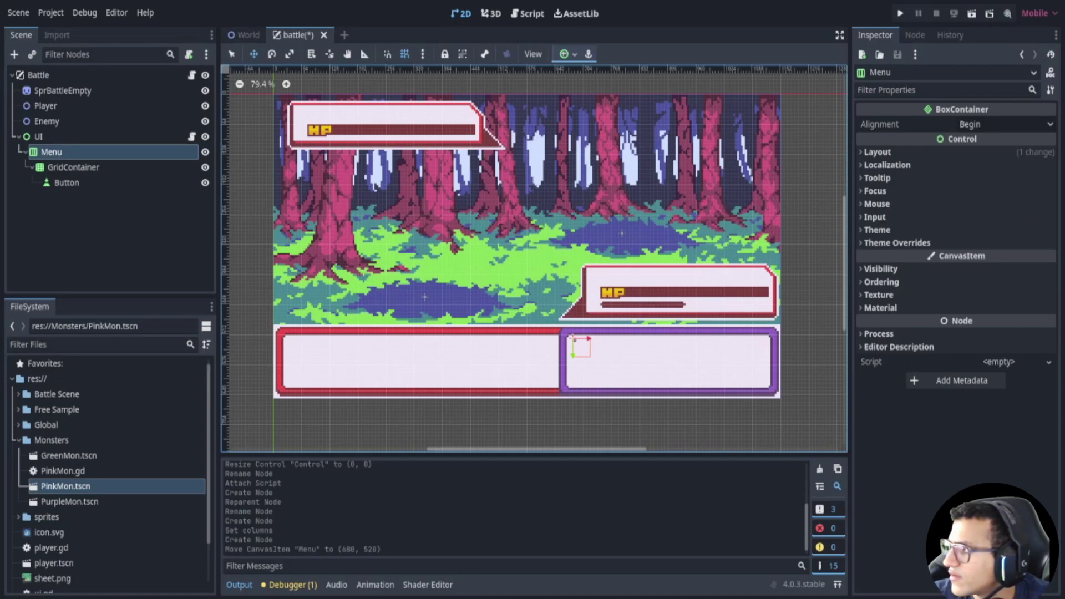
- Override the Menu container's theme separation constant with a value of 45
click(921, 243)
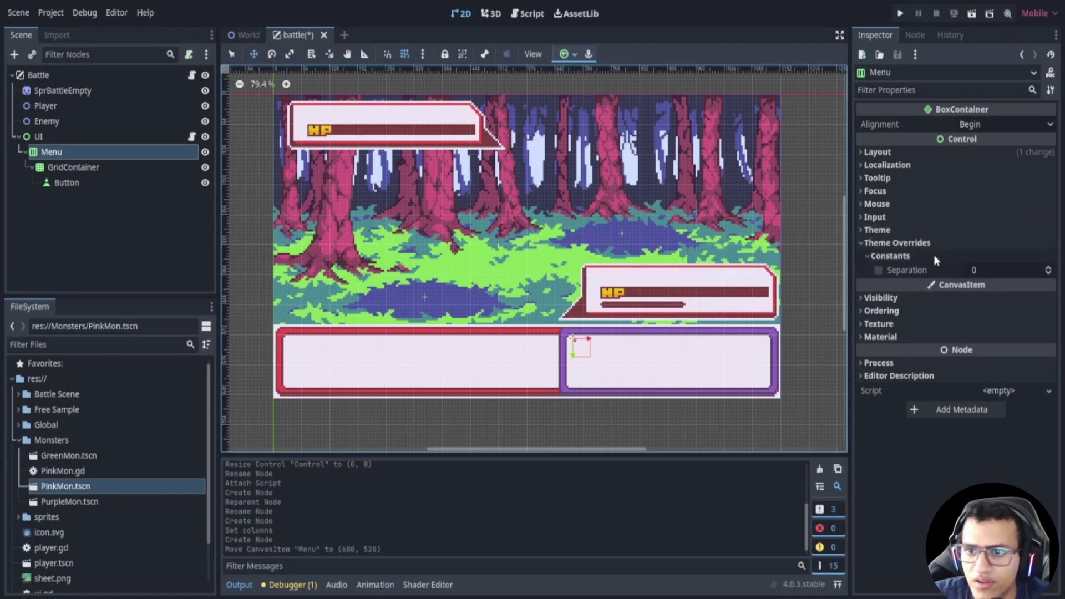
click(962, 271)
text(45)
key(Return)
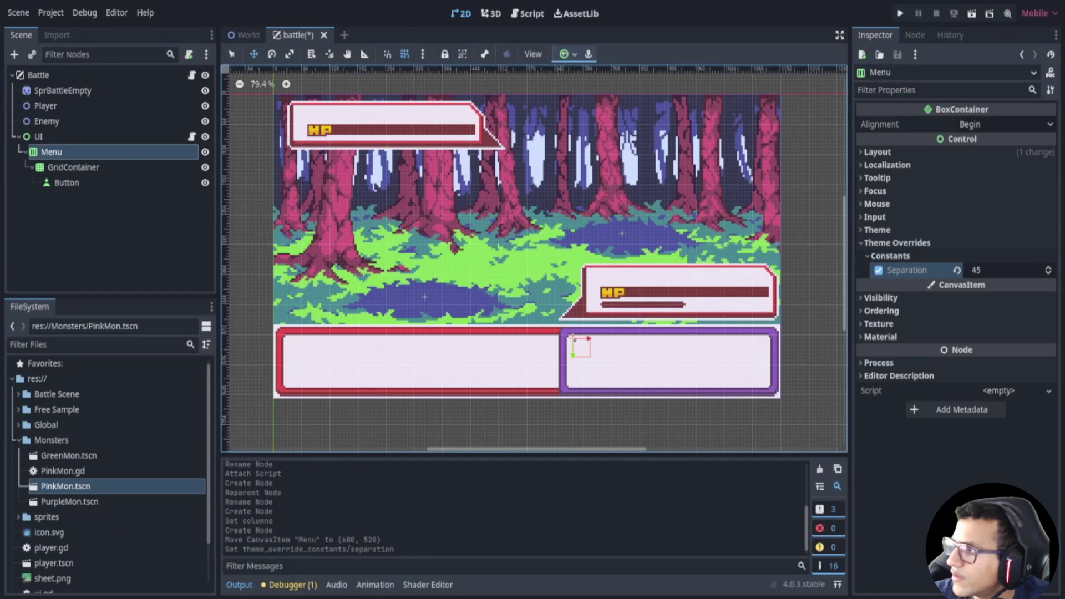
- Set the text of the Button inside the GridContainer to "Fight"
click(78, 167)
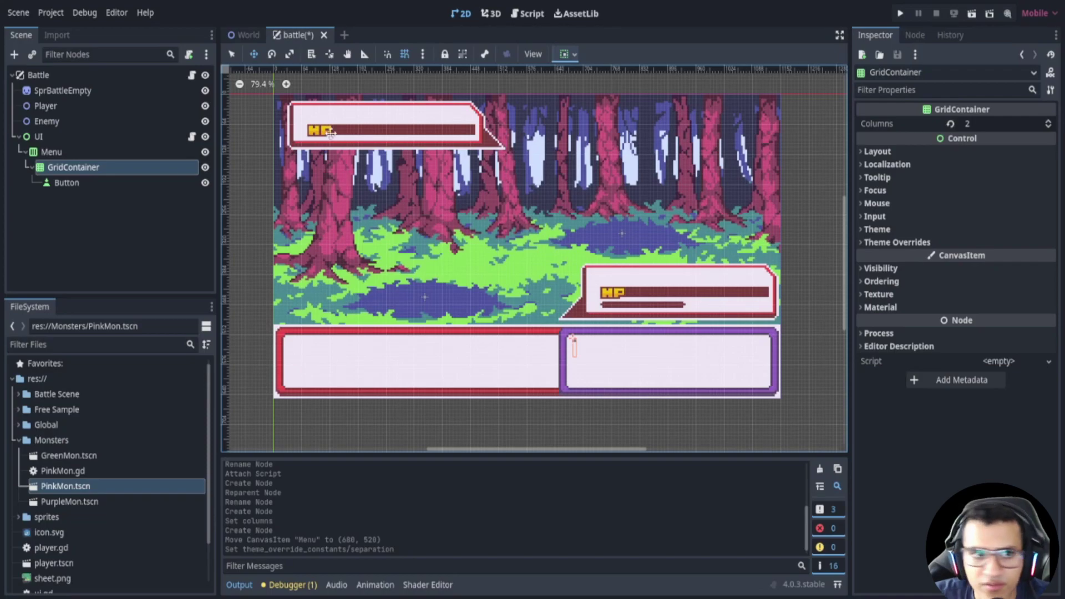
click(128, 184)
scroll(934, 295, down, 5)
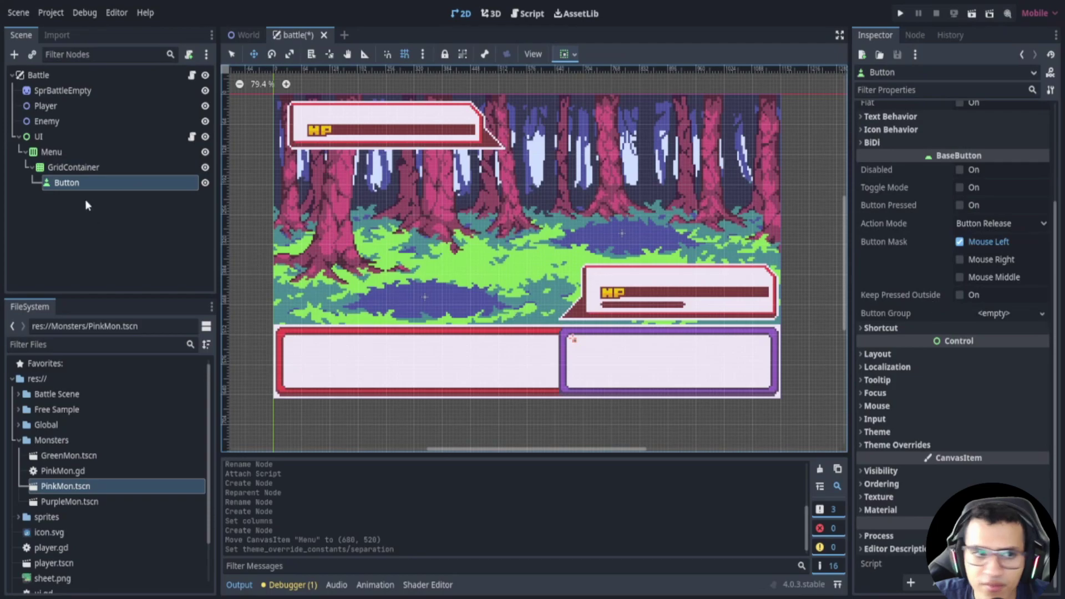
click(84, 167)
click(83, 183)
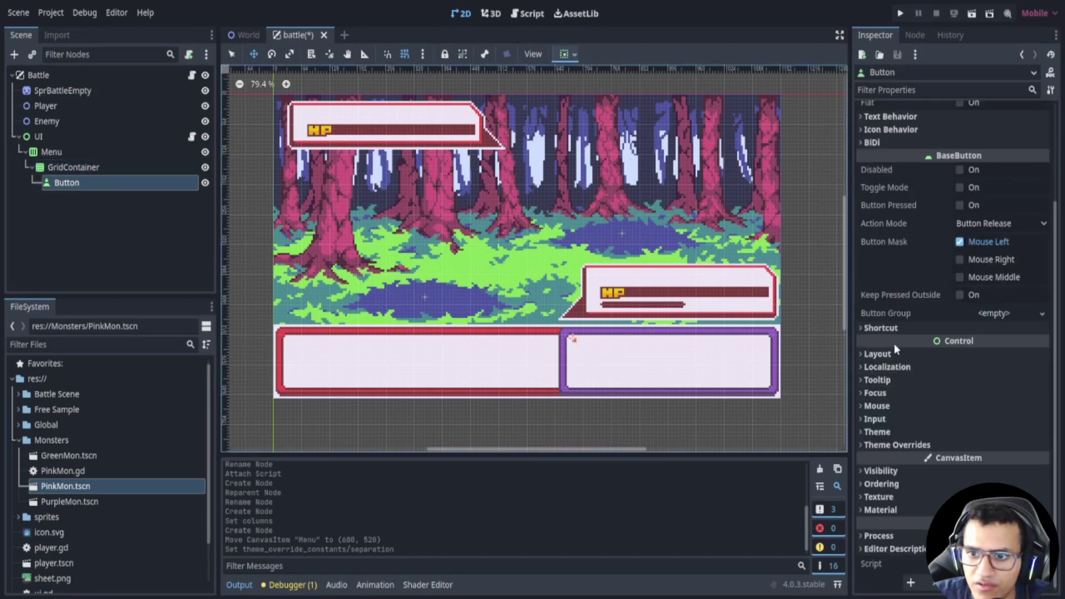
scroll(894, 343, up, 3)
click(907, 167)
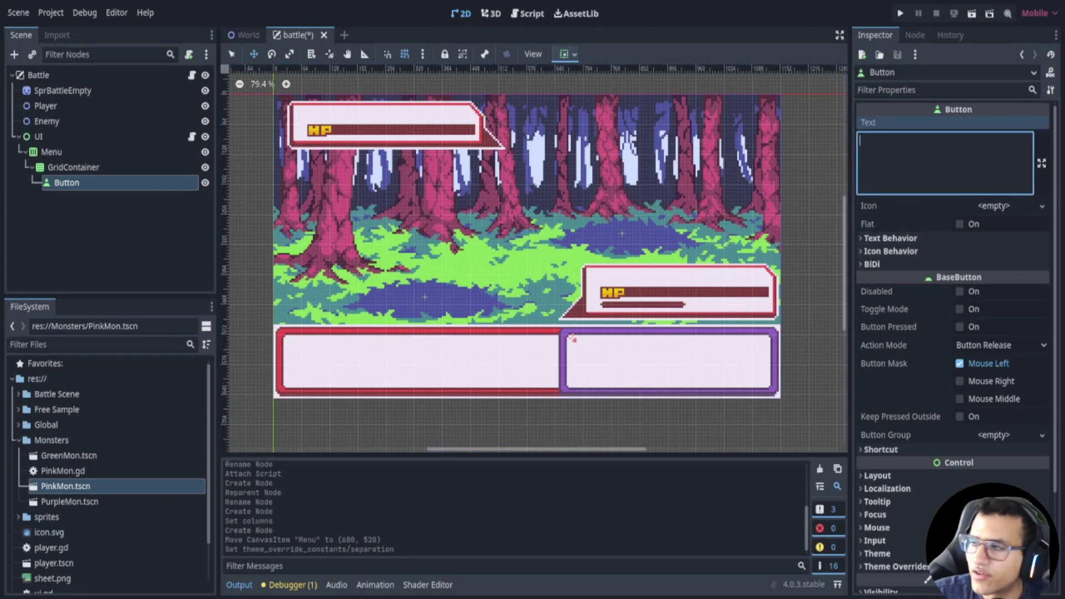
text(Fight)
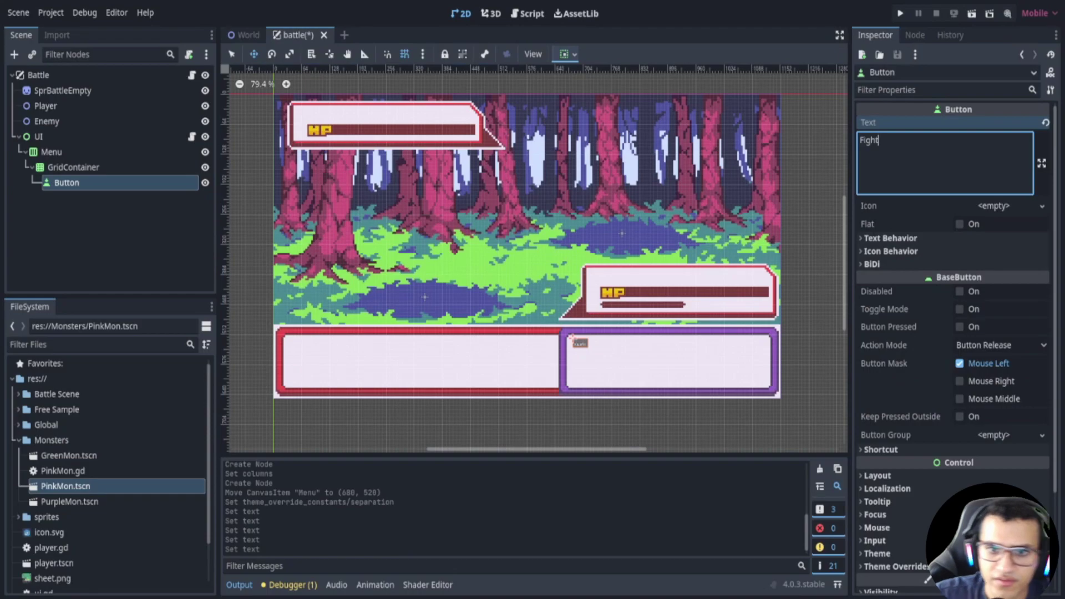
- Duplicate the Fight button three times so the grid holds four buttons
key(ctrl+equal)
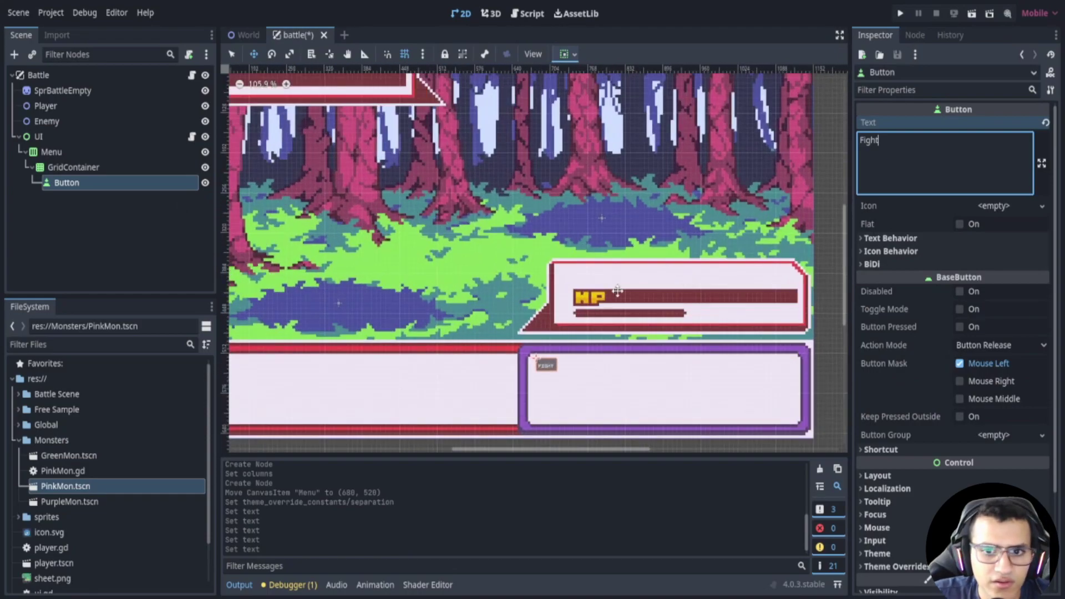
click(89, 183)
key(ctrl+d)
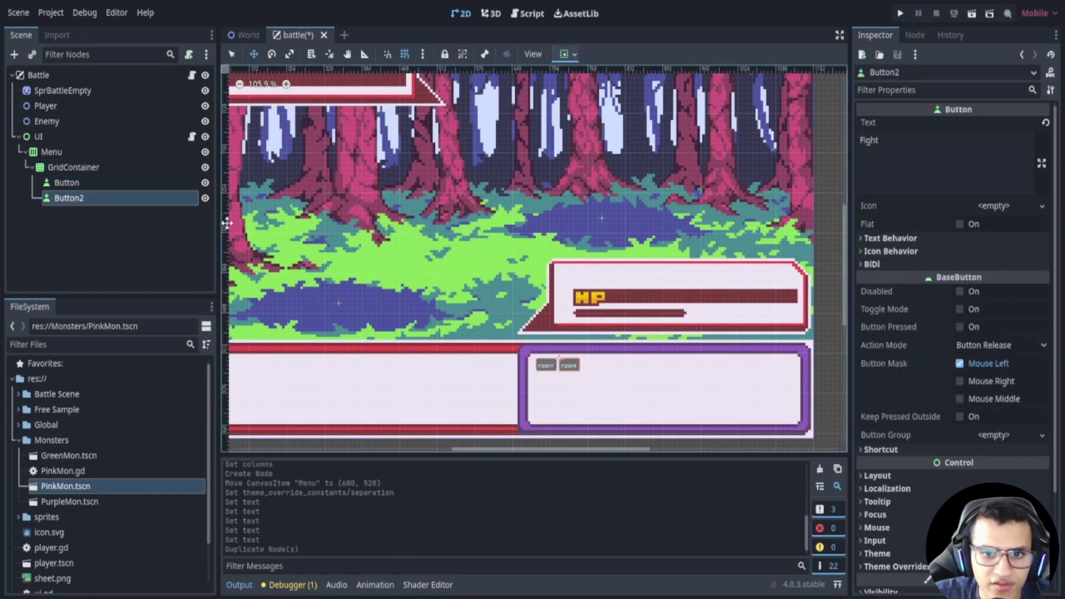
key(ctrl+d)
key(ctrl+d)
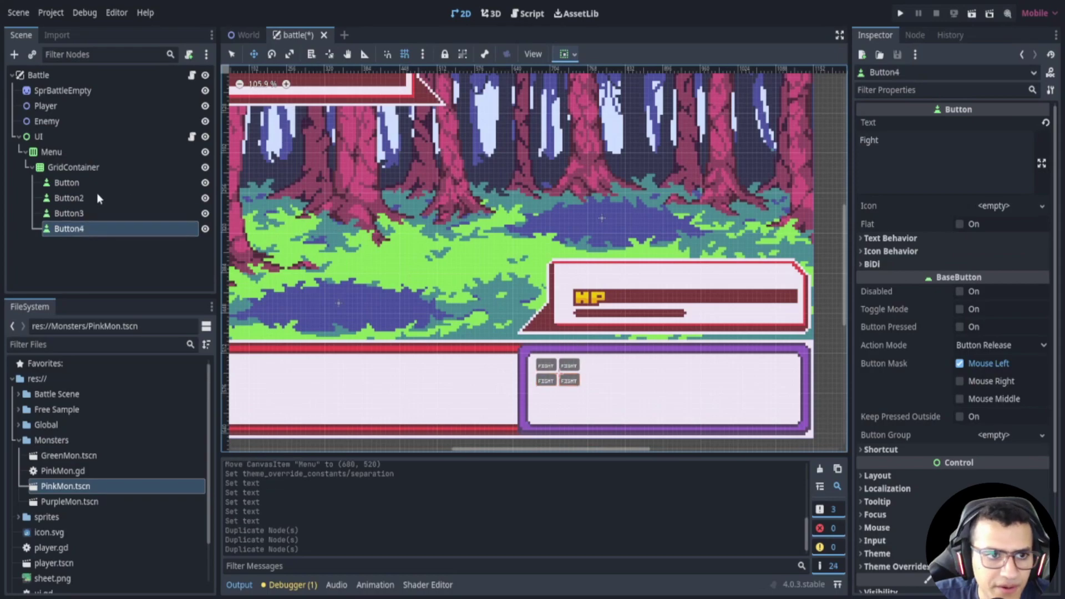
- Set the UI node's transform scale to 3 on both axes
click(59, 151)
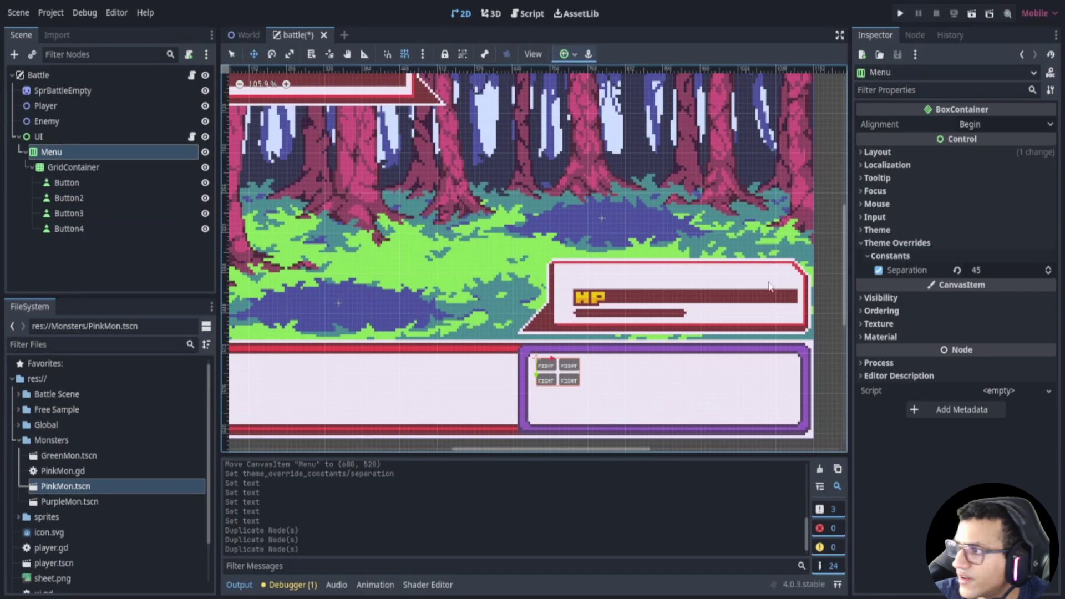
click(125, 139)
click(881, 226)
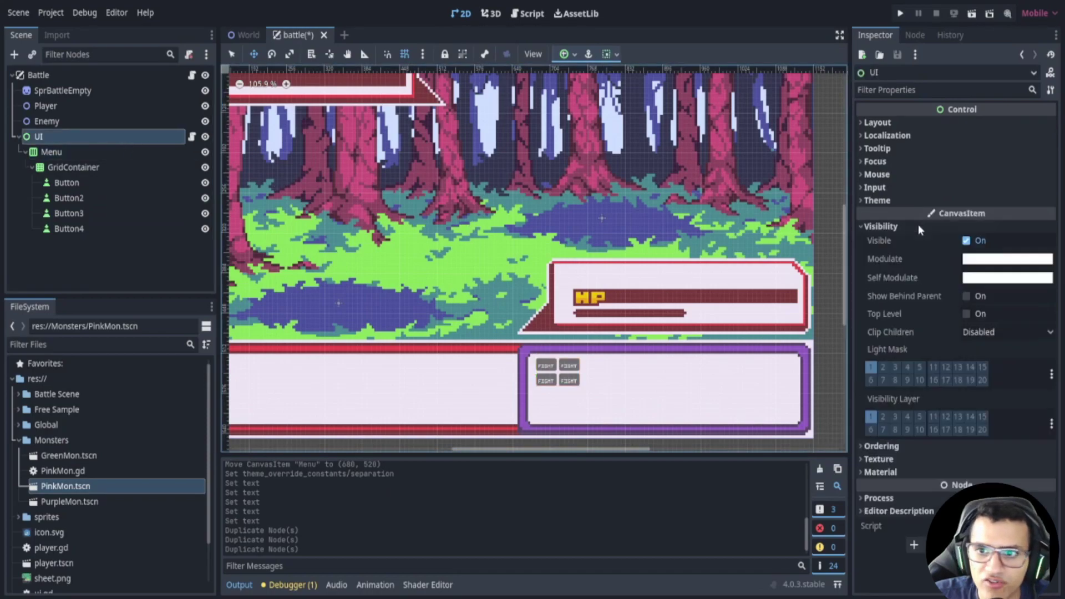
click(909, 226)
click(883, 123)
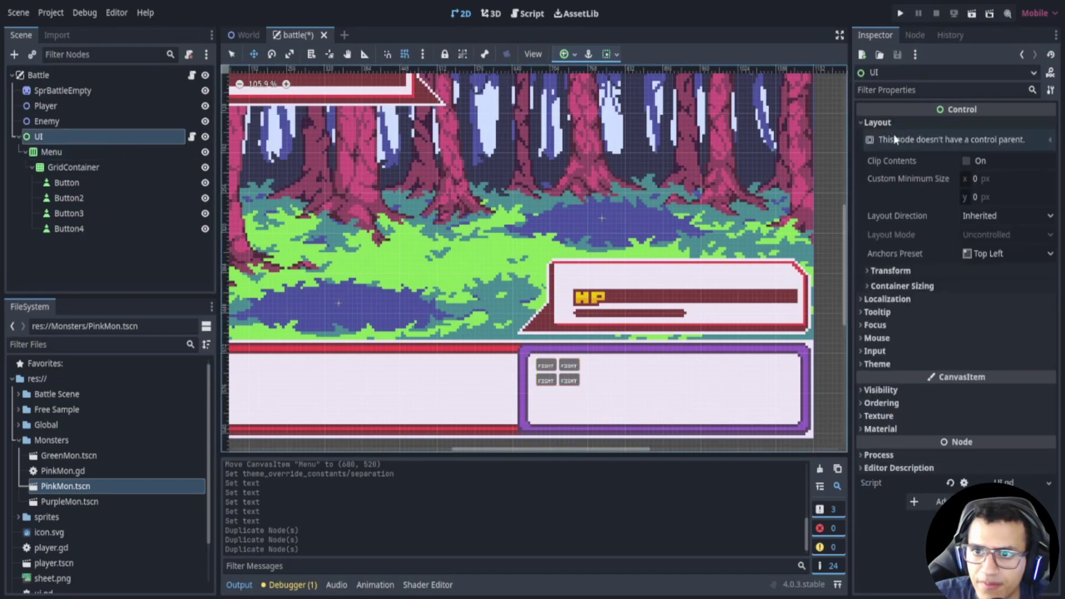
click(934, 274)
click(977, 377)
text(3)
key(Return)
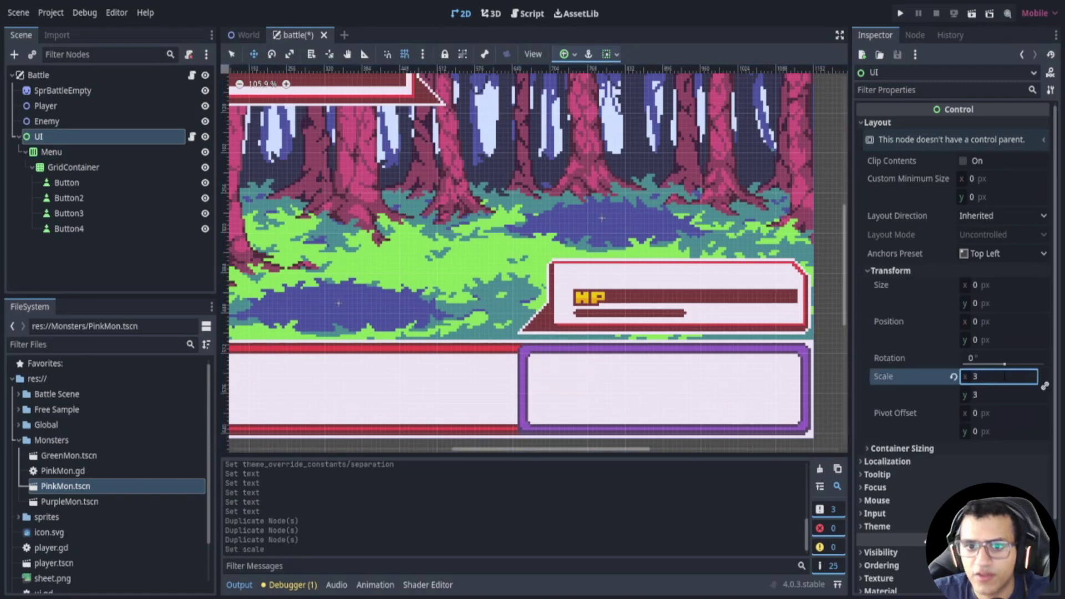
- Move the Menu container from outside the battle background into the inner upper-left area of the purple-framed box
scroll(608, 336, down, 1)
scroll(607, 335, down, 3)
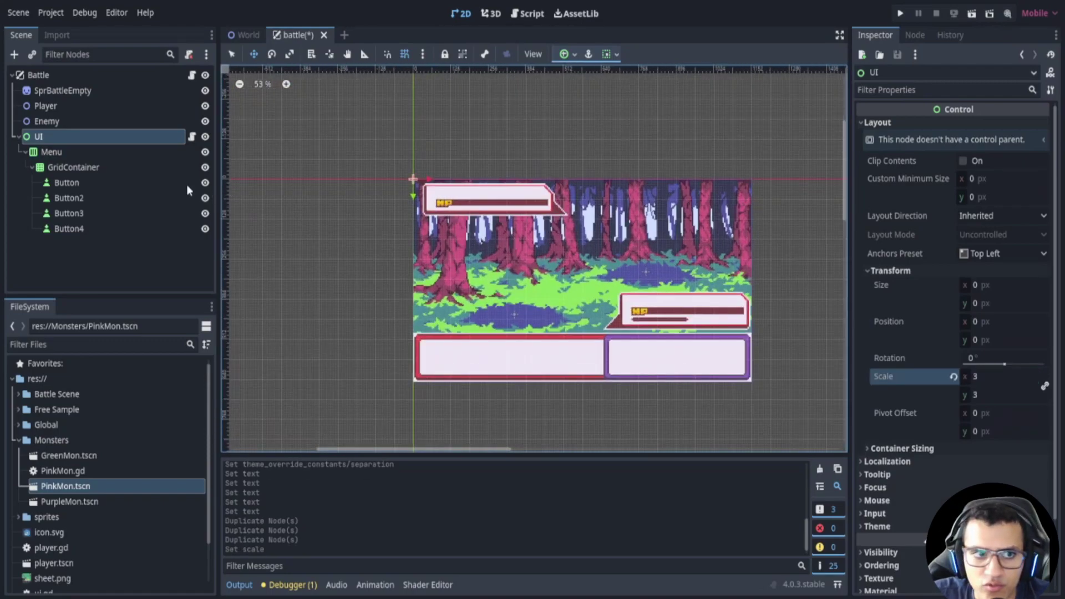
click(100, 167)
click(110, 185)
scroll(639, 341, down, 3)
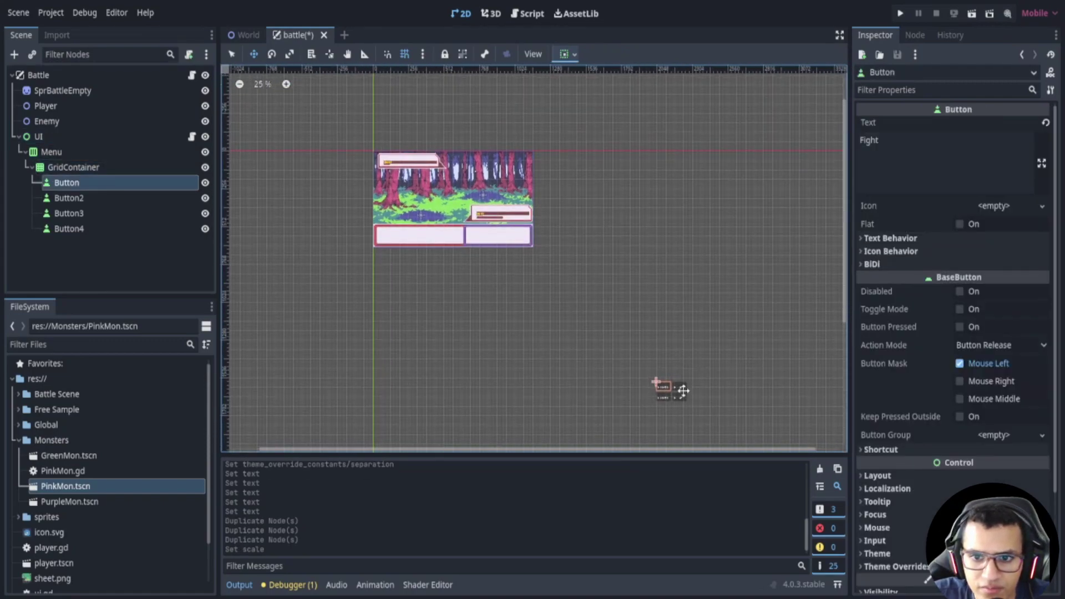
click(77, 165)
click(68, 153)
drag(670, 388, 492, 242)
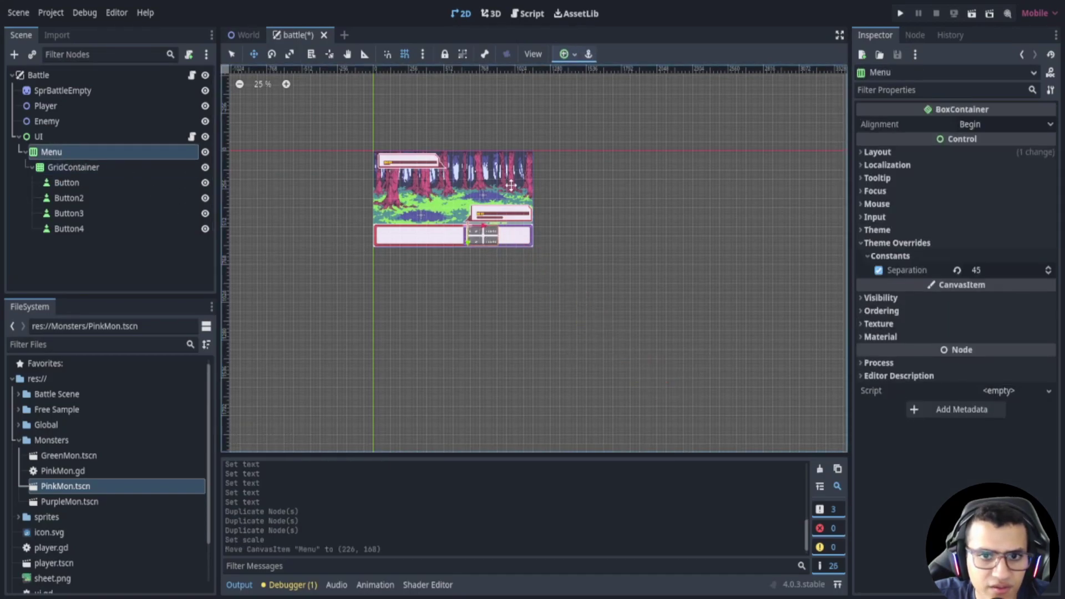
- Rename the first button node in the GridContainer as Fight
scroll(486, 284, up, 3)
scroll(641, 332, up, 4)
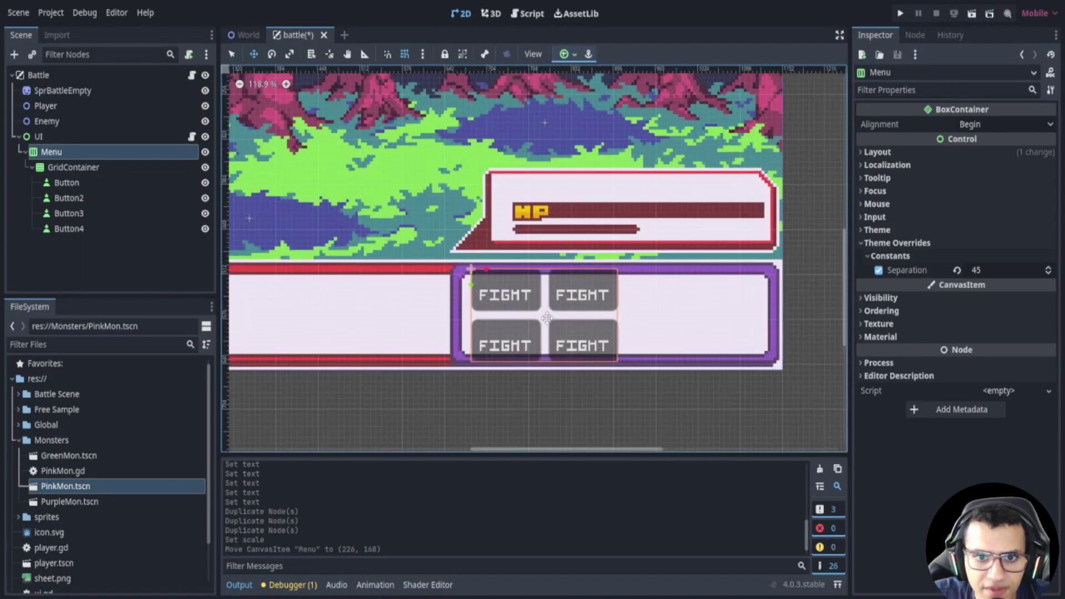
click(83, 183)
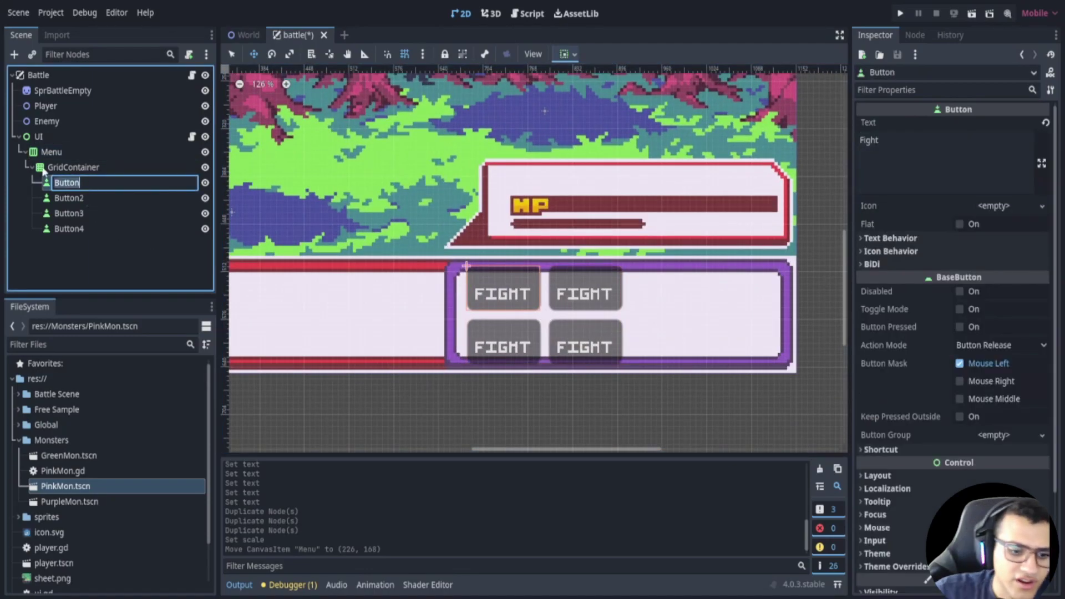
text(ght)
key(Return)
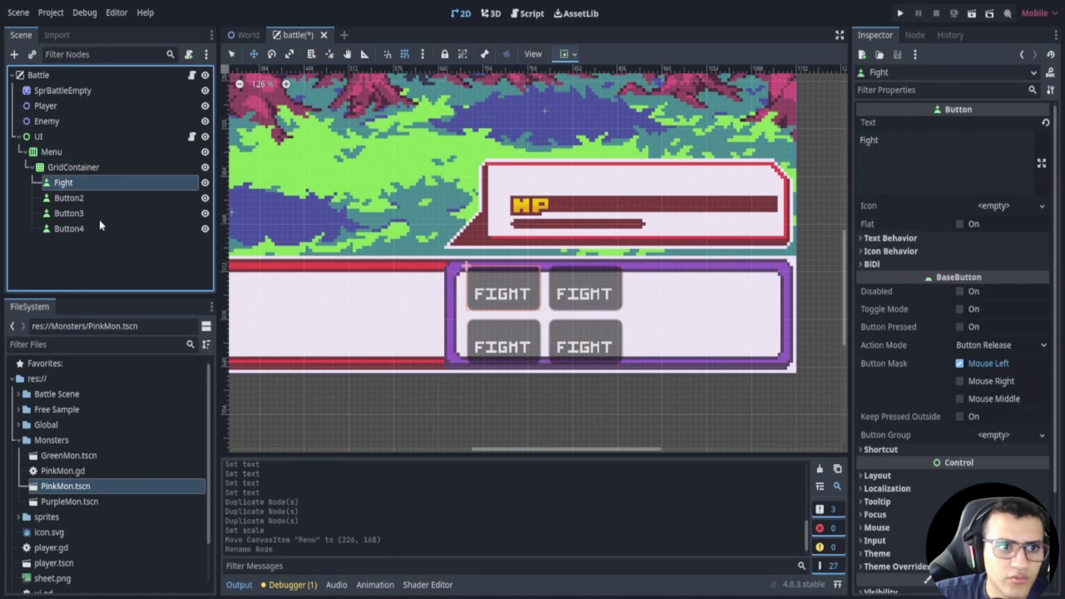
- Rename the second button node, Button2, as Switch
click(98, 217)
click(93, 199)
click(93, 198)
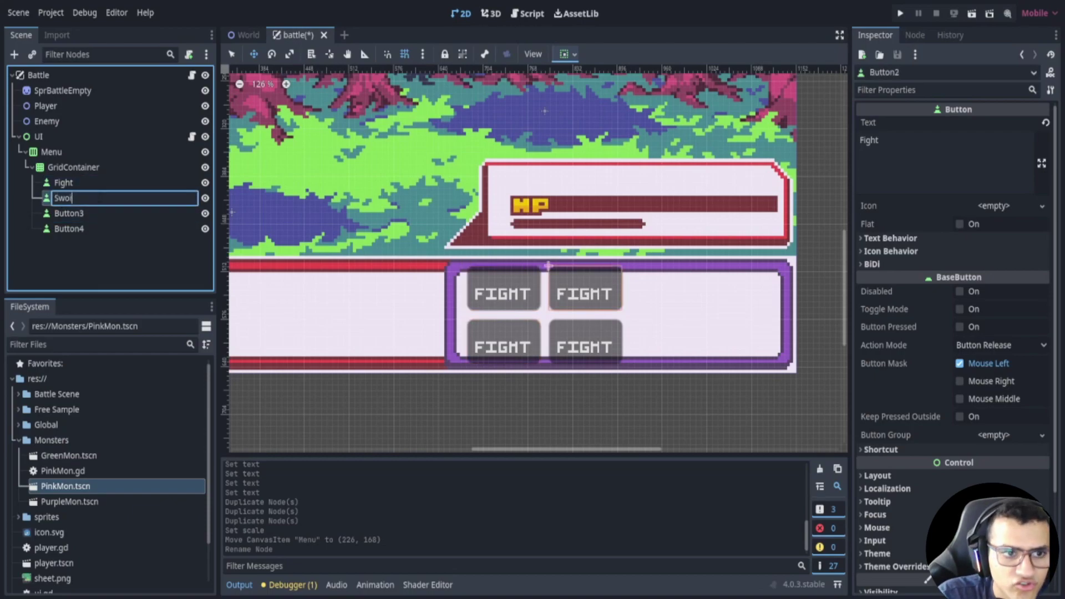
text(Switch)
key(Return)
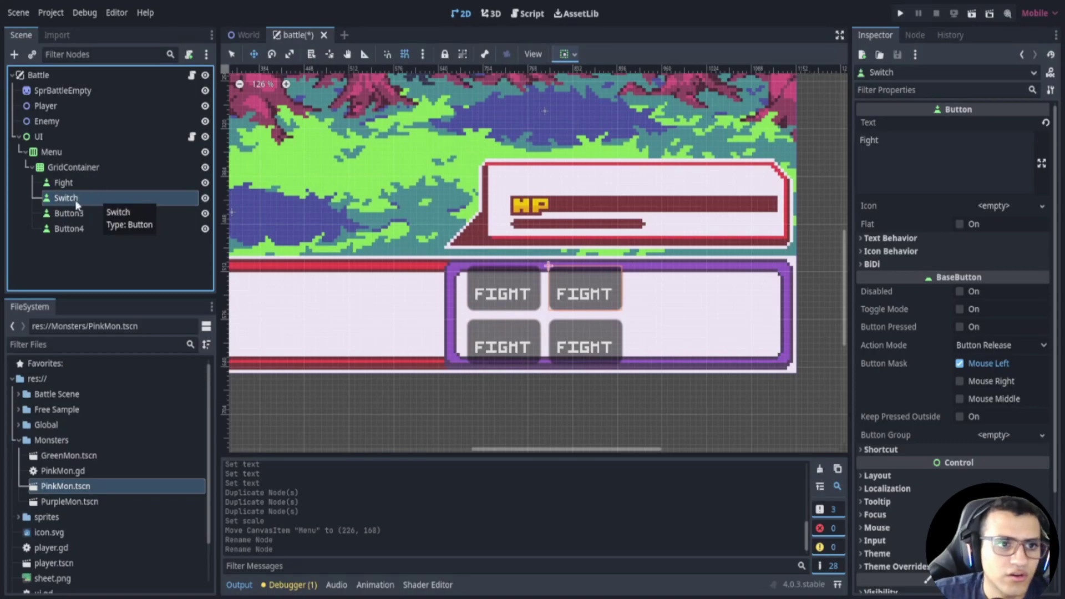
- Rename the third button node, Button3, as Capture
double_click(75, 213)
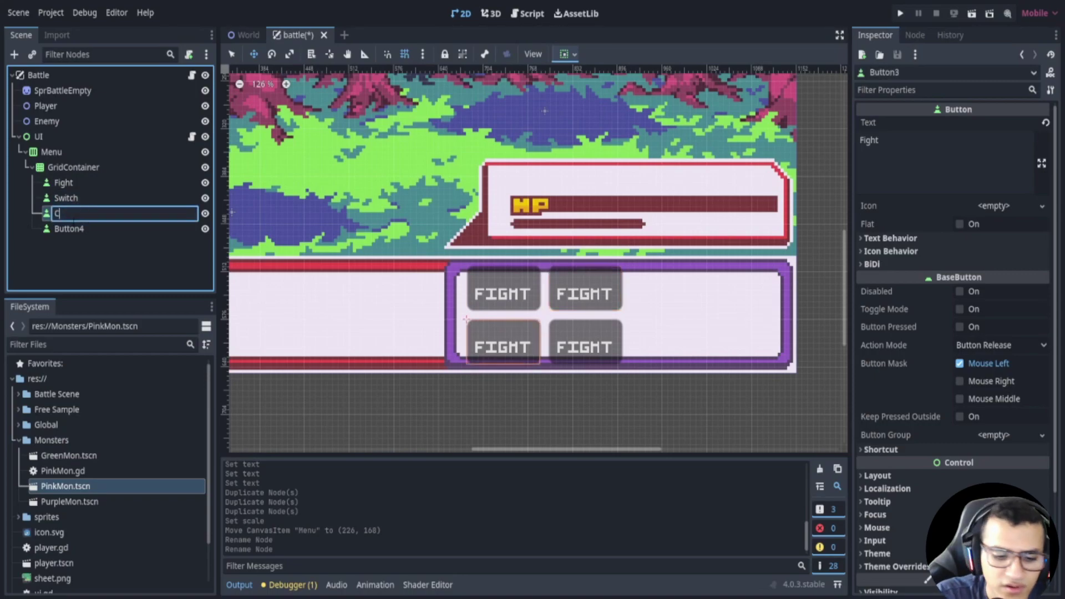
text(Caprture)
key(Return)
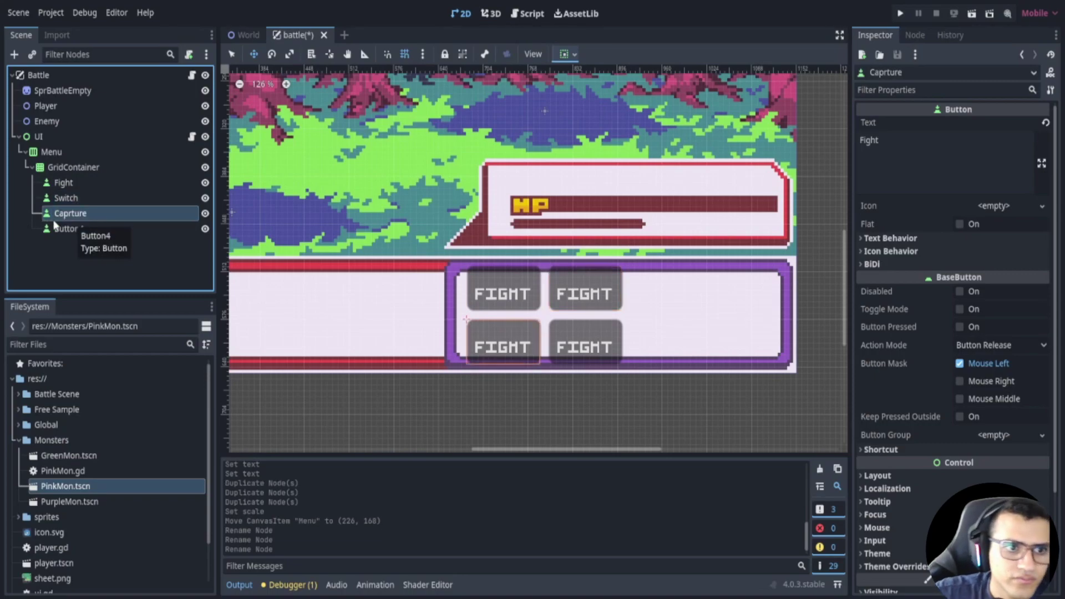
double_click(71, 214)
key(Left)
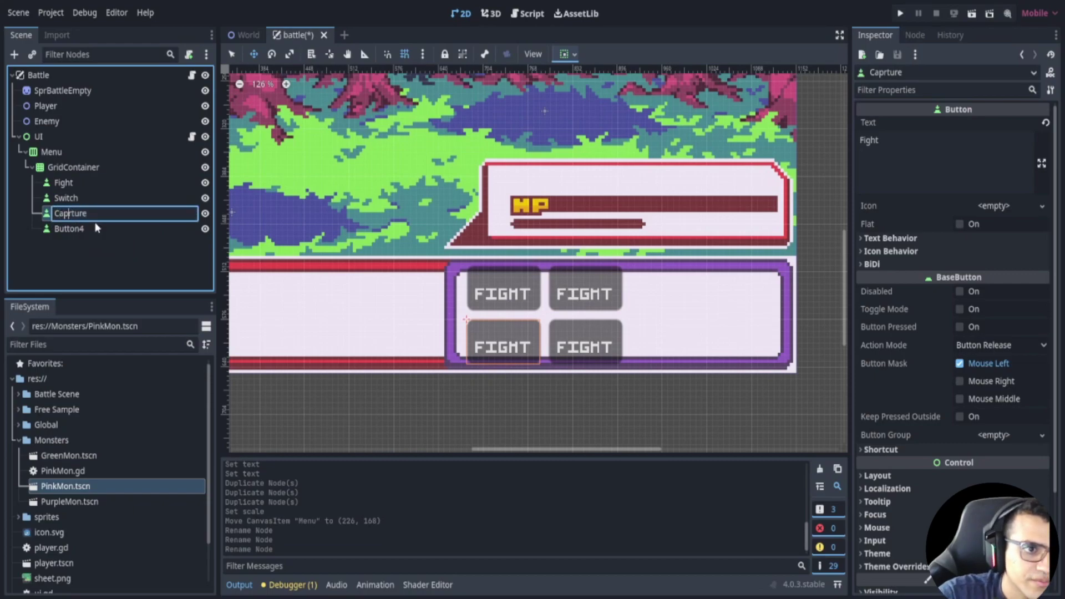
key(Delete)
key(Return)
- Rename the fourth button node, Button4, as Flee
click(95, 227)
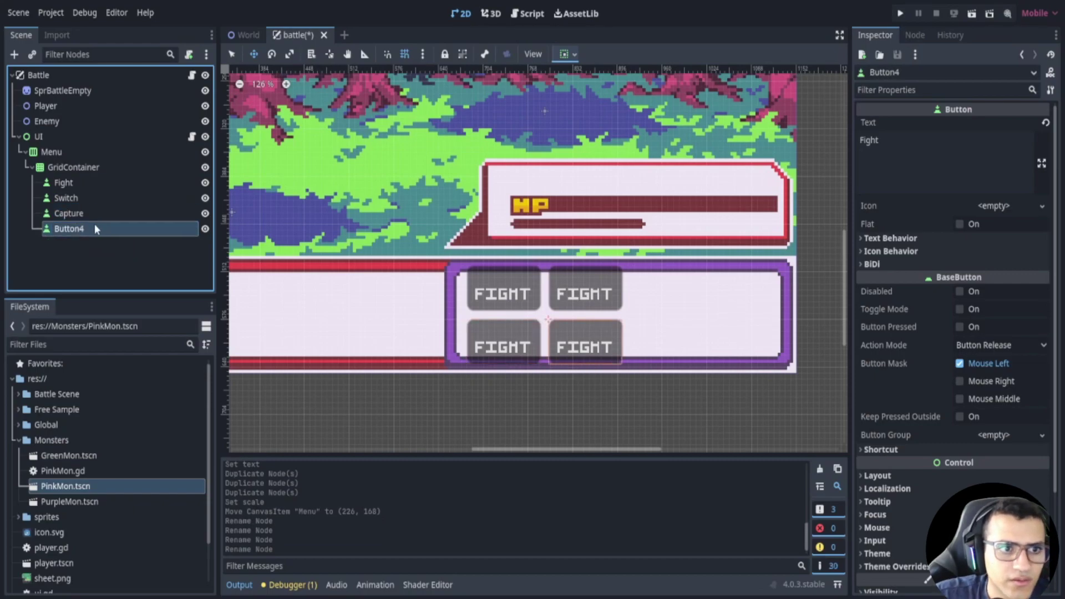
double_click(94, 227)
text(Fi)
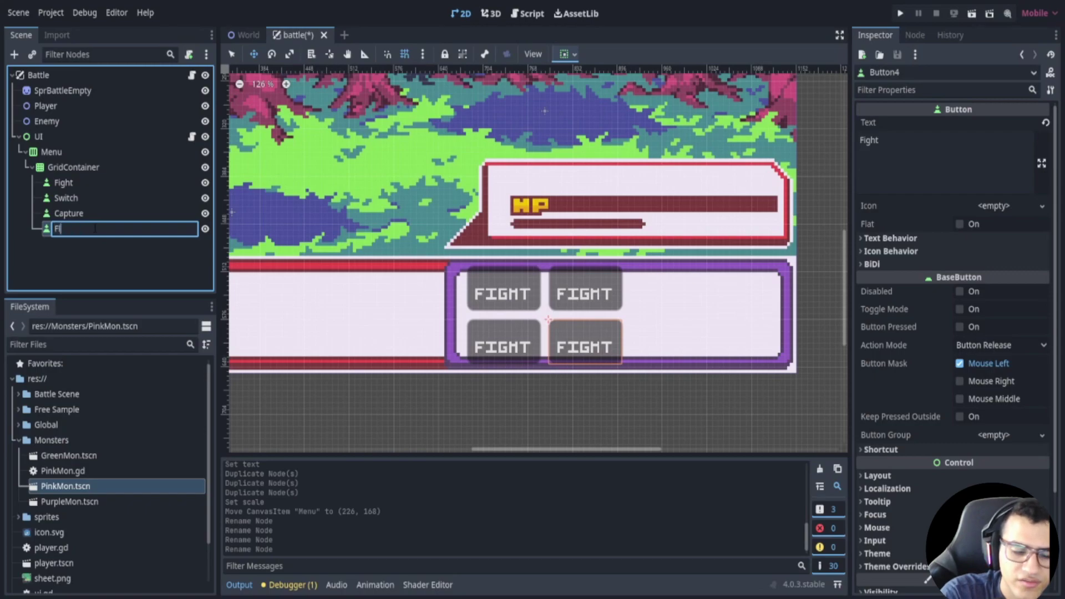
text(ee)
key(Return)
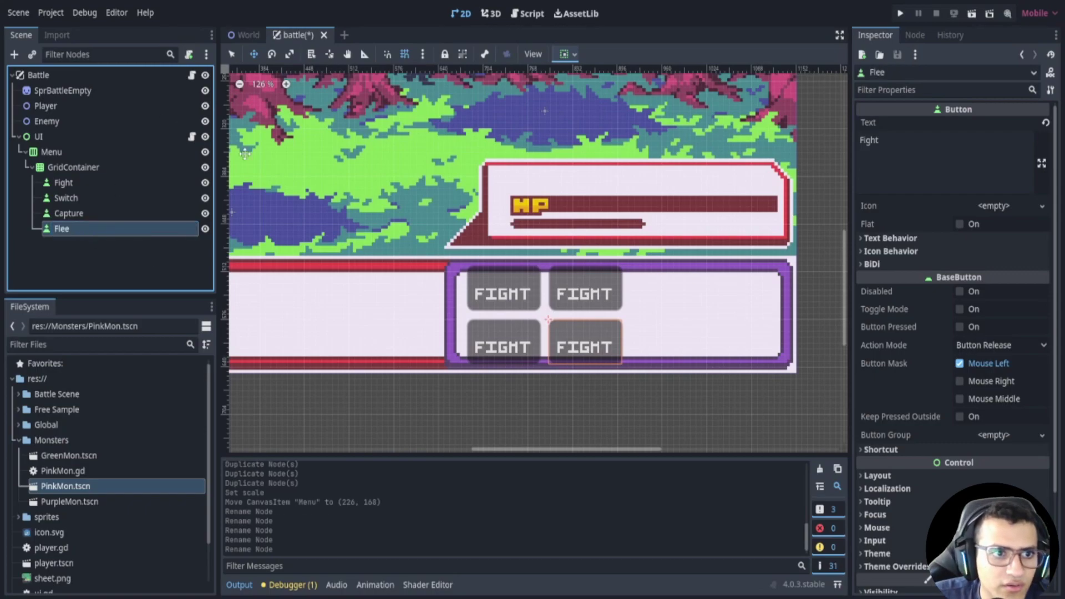
- Override the Normal and Hover styles of all four menu buttons together with a new StyleBoxEmpty each
click(149, 183)
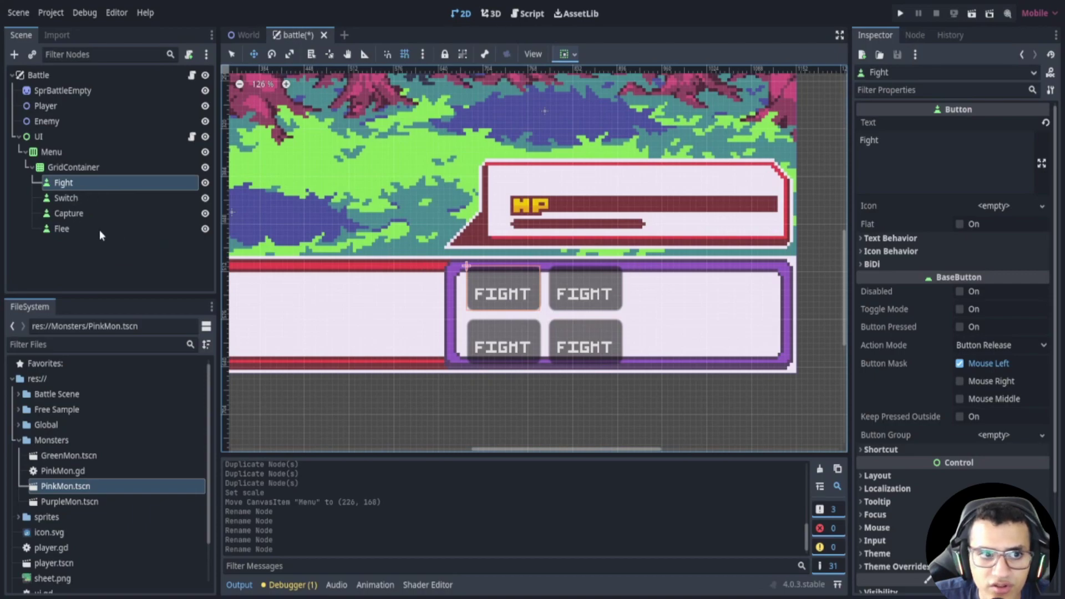
key(ctrl+minus)
key(ctrl+minus)
key(ctrl+minus)
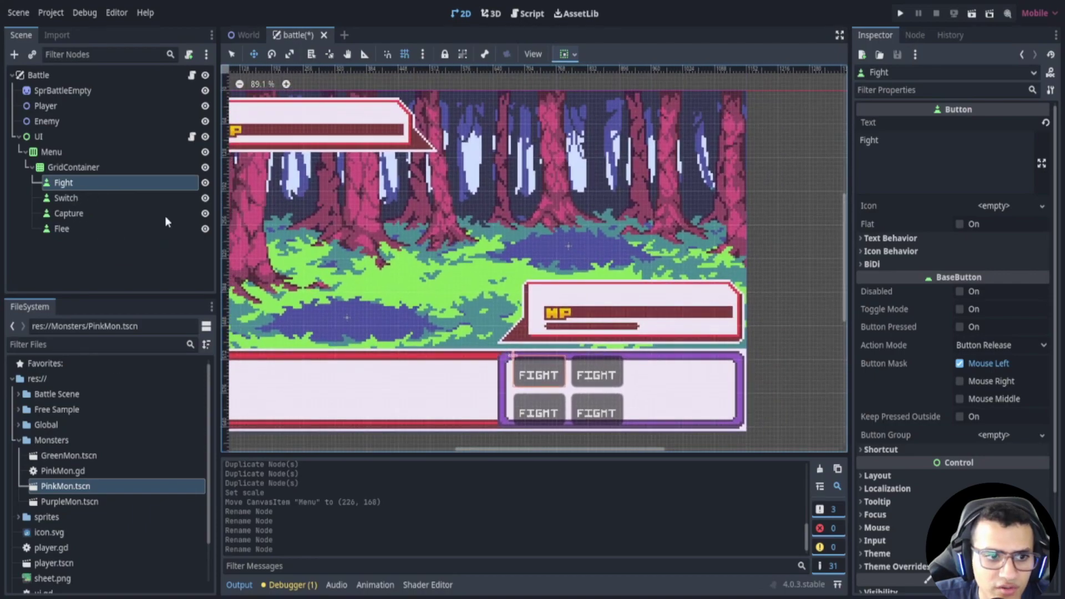
shift+click(96, 225)
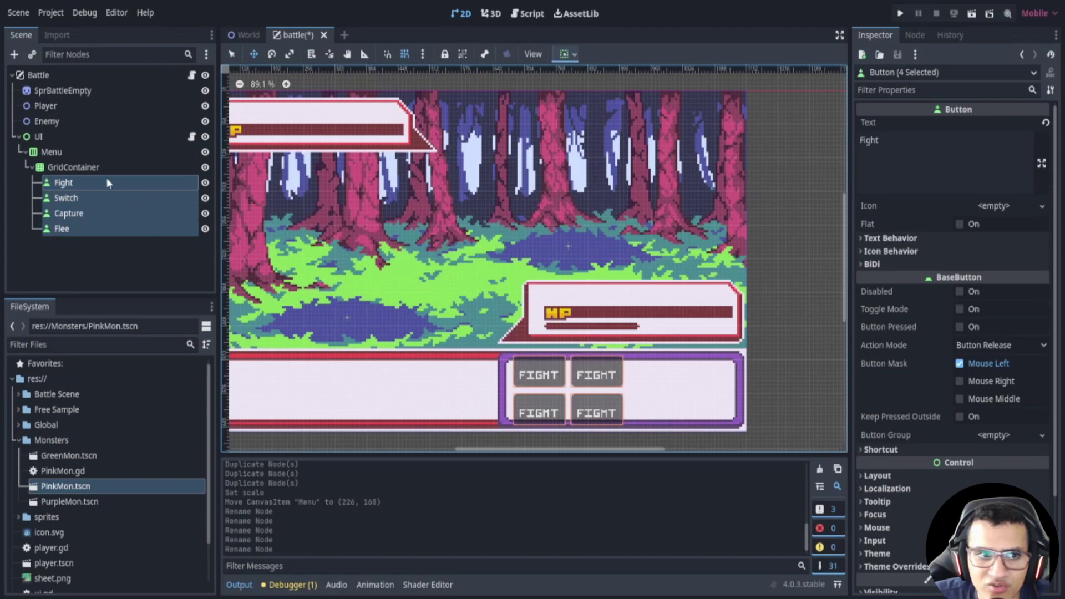
scroll(825, 392, down, 1)
scroll(948, 448, down, 3)
click(943, 451)
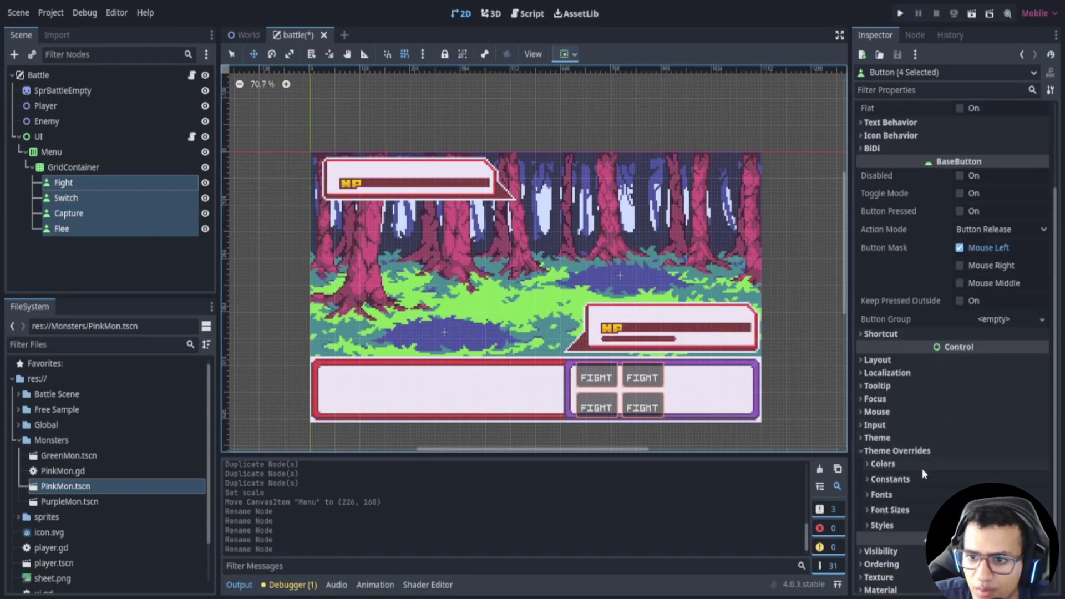
click(893, 524)
scroll(899, 513, down, 3)
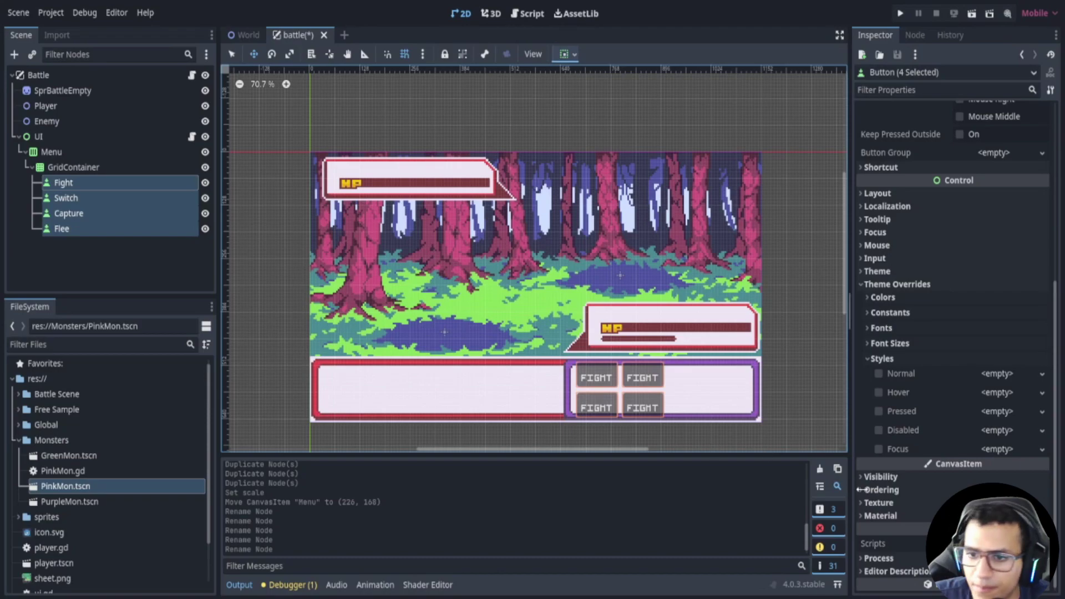
click(1000, 376)
click(1005, 393)
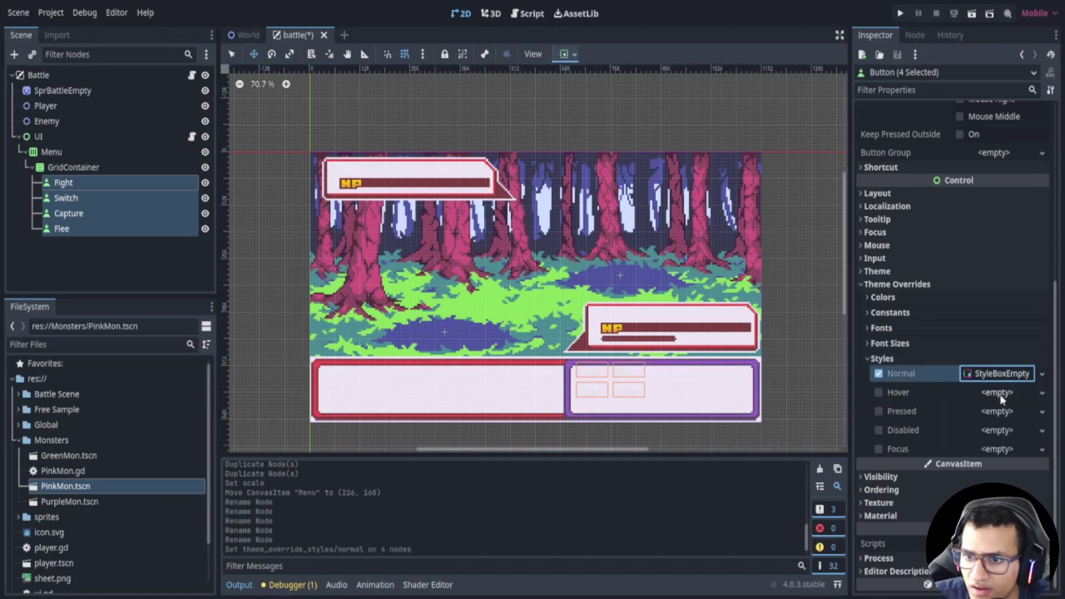
click(1002, 392)
click(1004, 411)
- Override the four buttons' Pressed, Disabled and Focus styles with a new StyleBoxEmpty each
click(998, 411)
click(1000, 431)
click(998, 430)
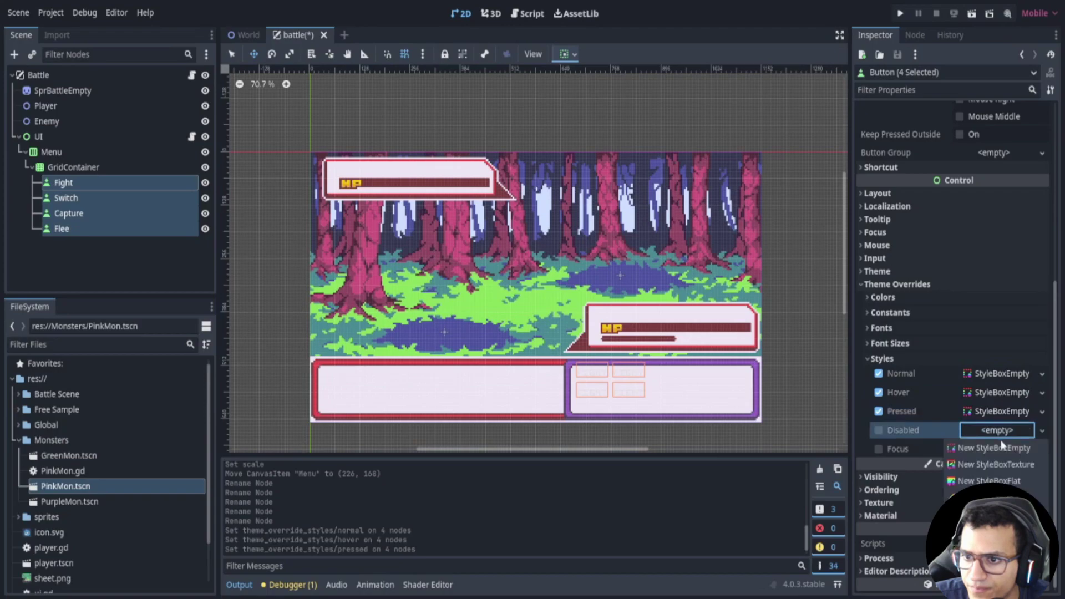
click(999, 449)
click(999, 449)
click(995, 467)
- Enable the Font Color theme override in black for the four selected buttons
scroll(984, 408, up, 1)
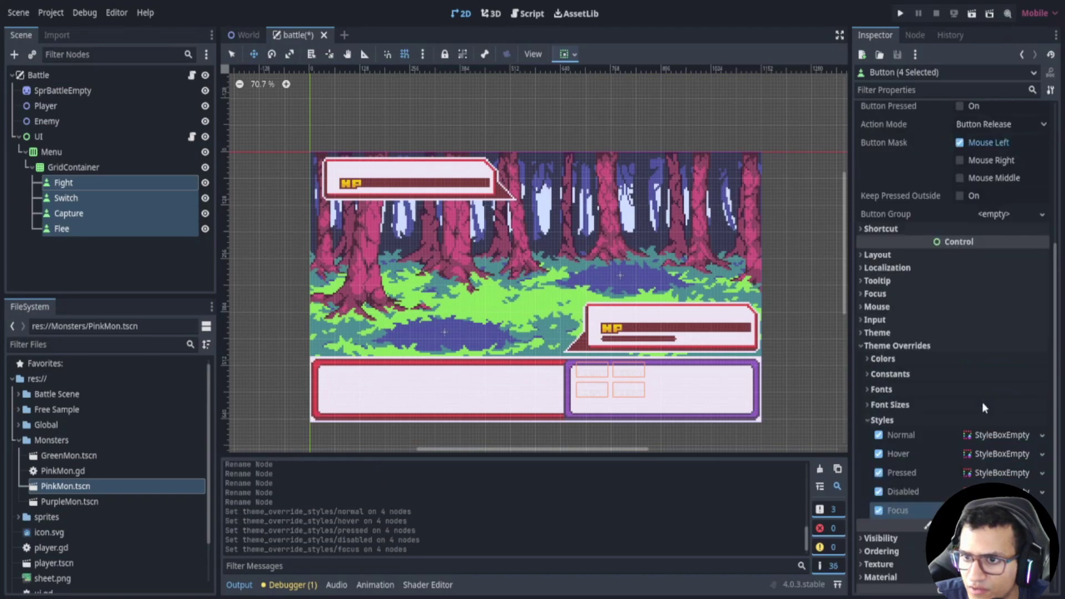
click(916, 359)
click(880, 374)
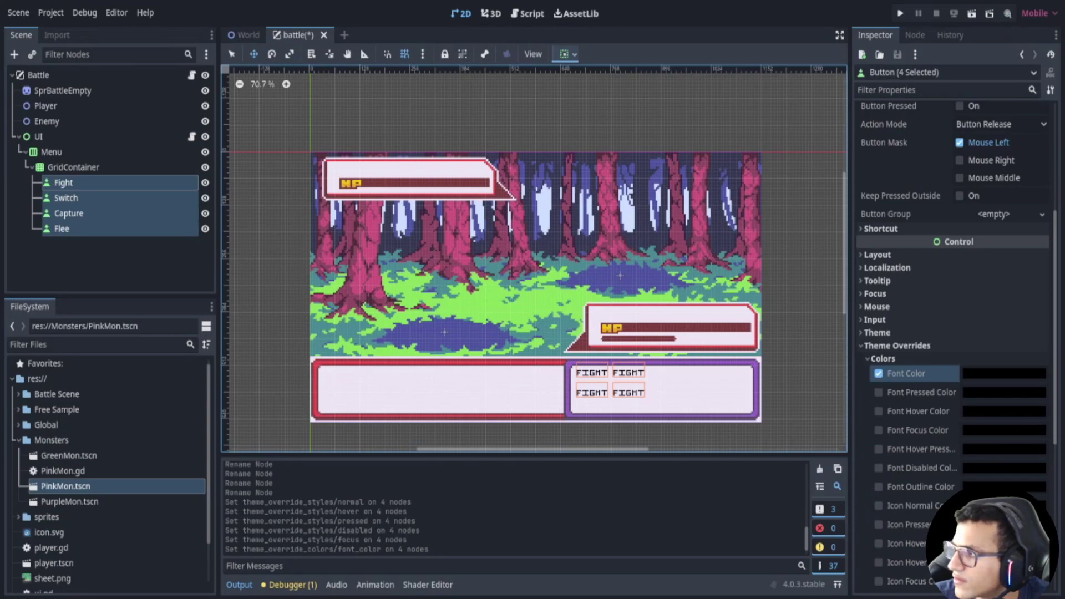
- Reposition the Menu container inside the purple battle panel at about (237, 173)
click(55, 152)
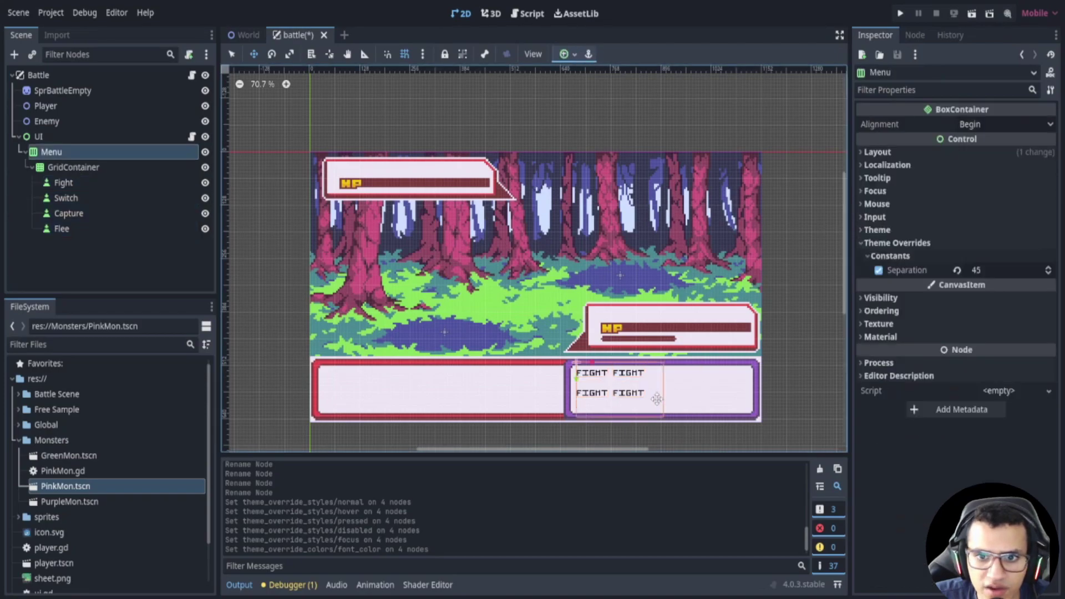
drag(657, 398, 660, 399)
key(ctrl+z)
click(78, 166)
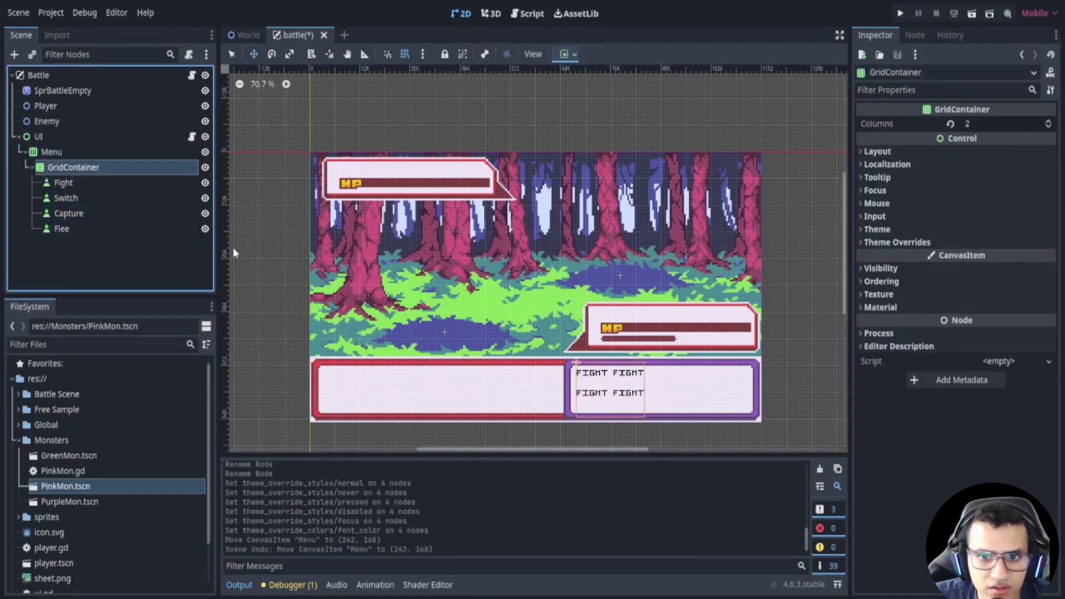
click(75, 150)
drag(645, 394, 658, 419)
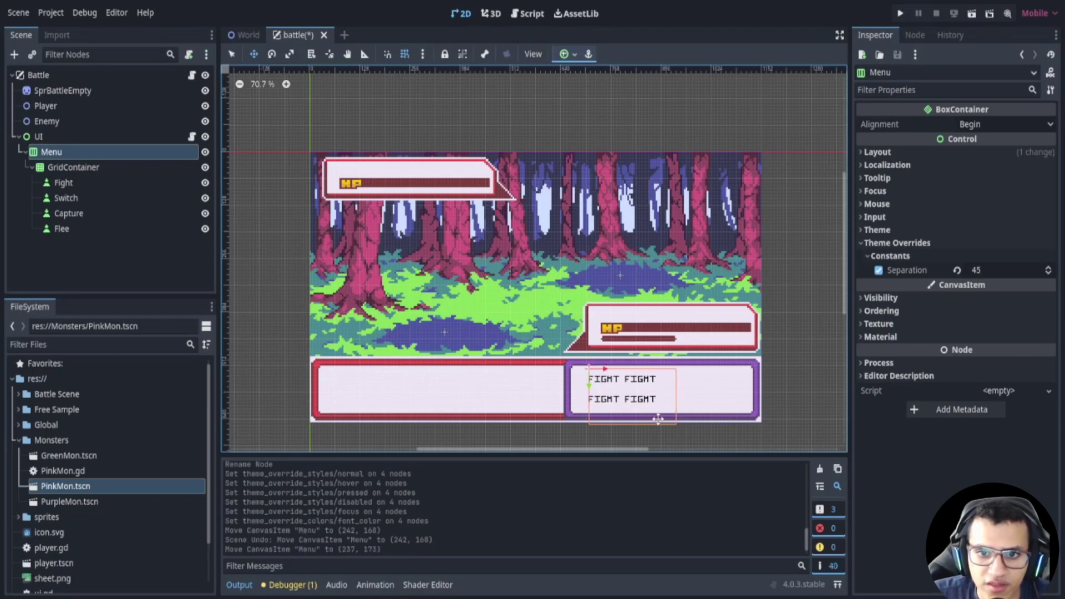
- Set the Menu container's Separation theme override to 840
click(73, 167)
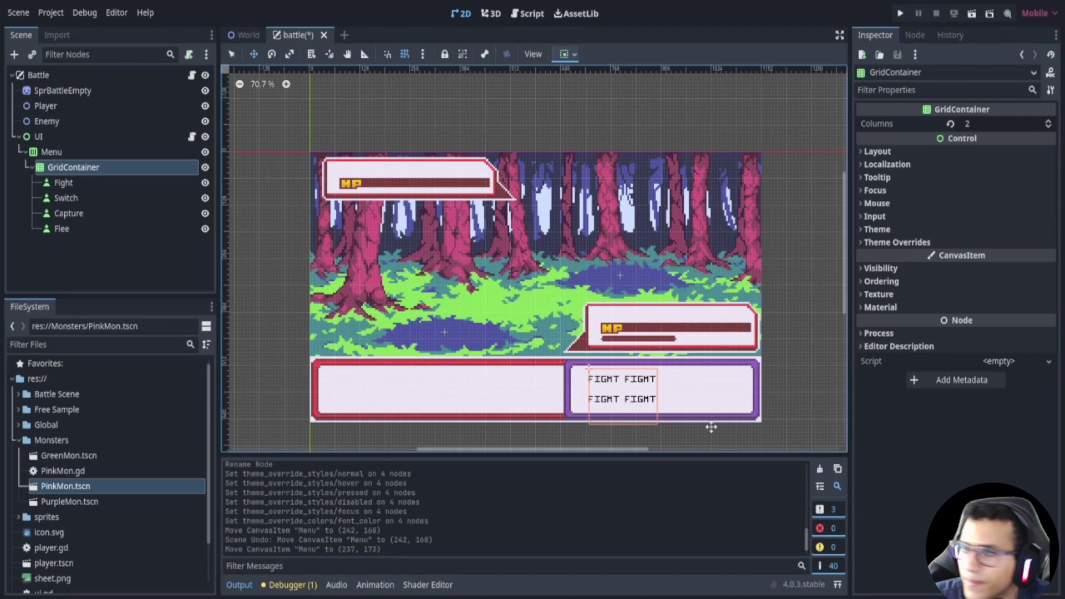
click(72, 183)
click(76, 152)
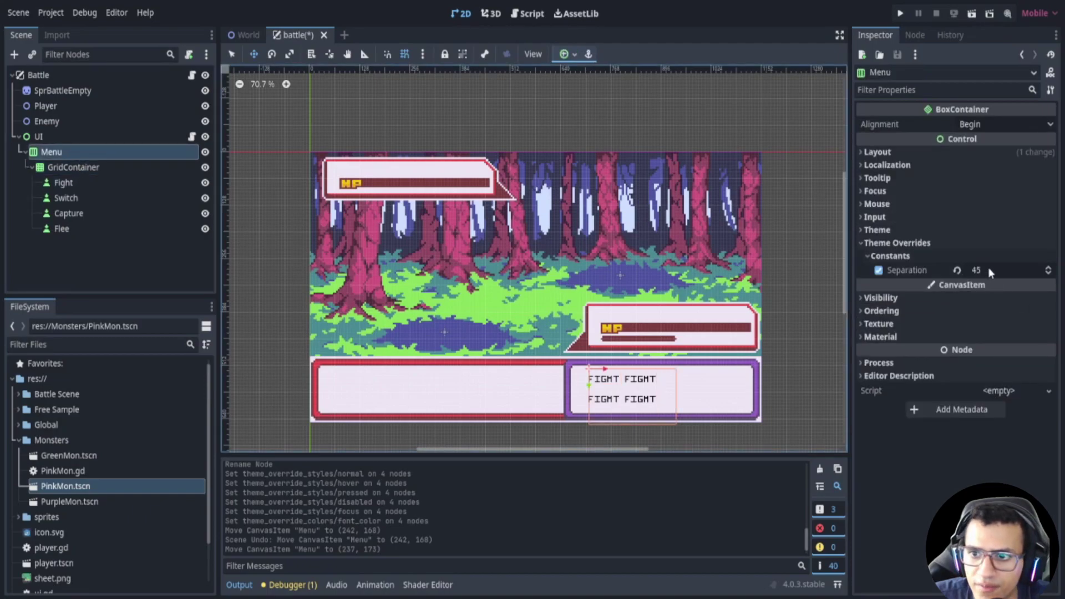
drag(987, 270, 1021, 270)
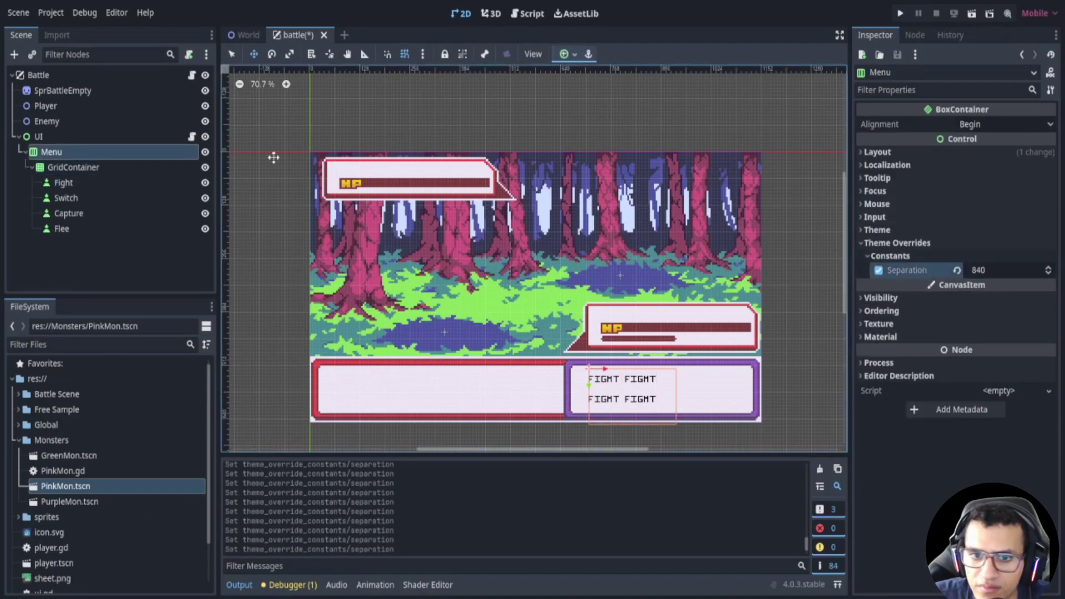
- Override the GridContainer's H Separation constant with 25 and clear its V Separation override
click(73, 168)
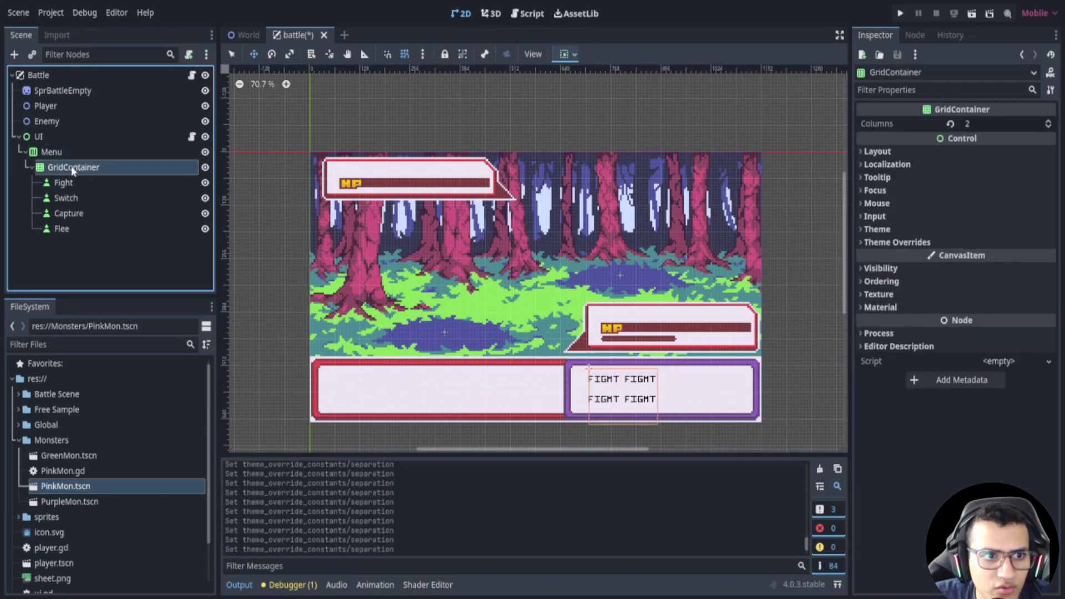
click(938, 243)
click(949, 255)
drag(972, 273, 989, 288)
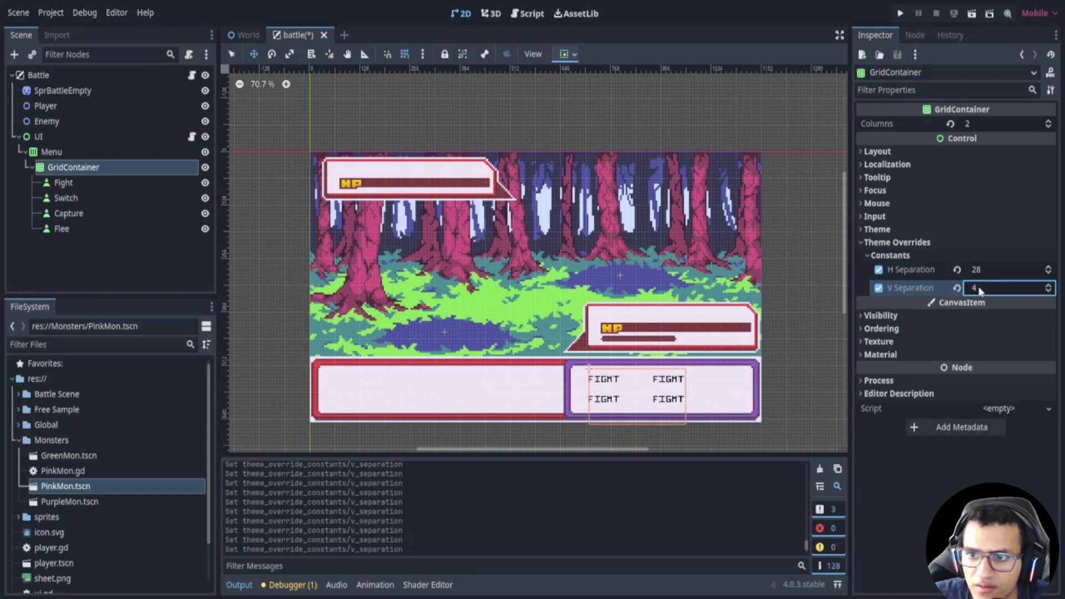
click(957, 289)
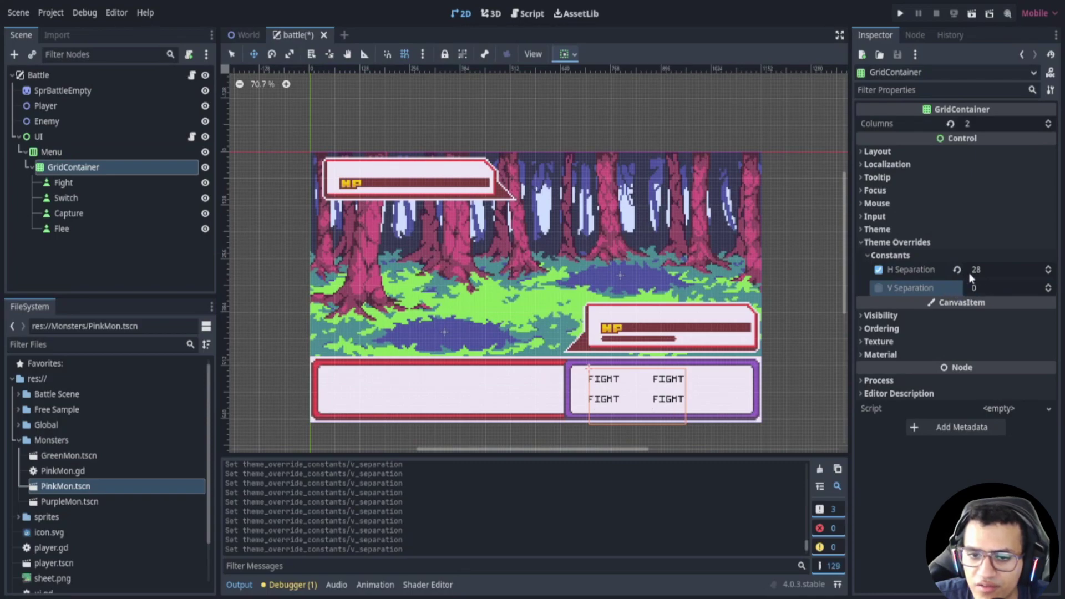
click(974, 272)
text(25)
key(Return)
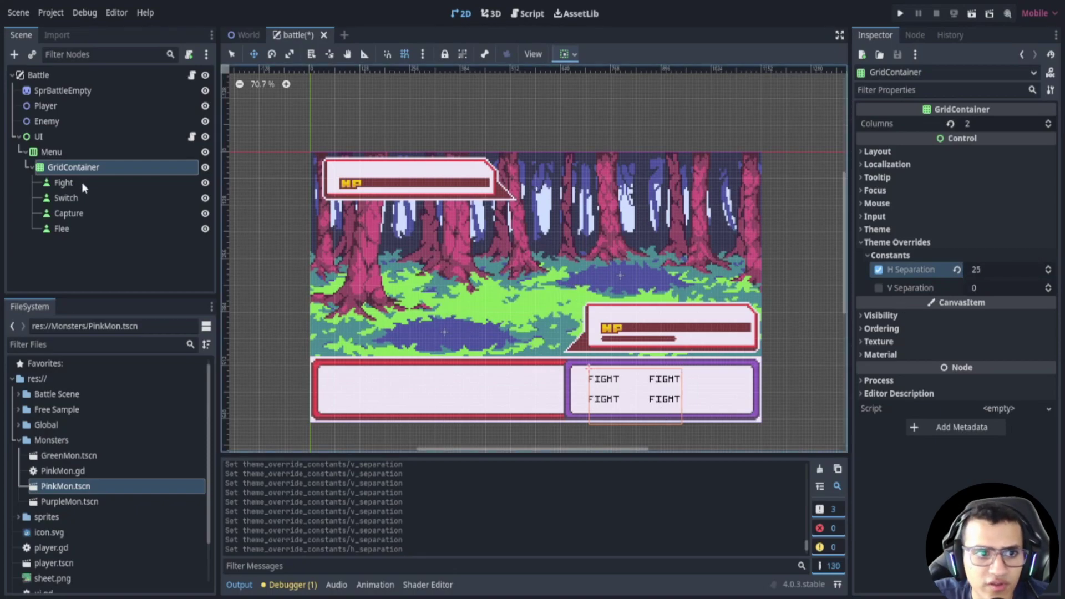
- Run the battle scene to check the menu buttons in the game window
click(82, 183)
click(971, 13)
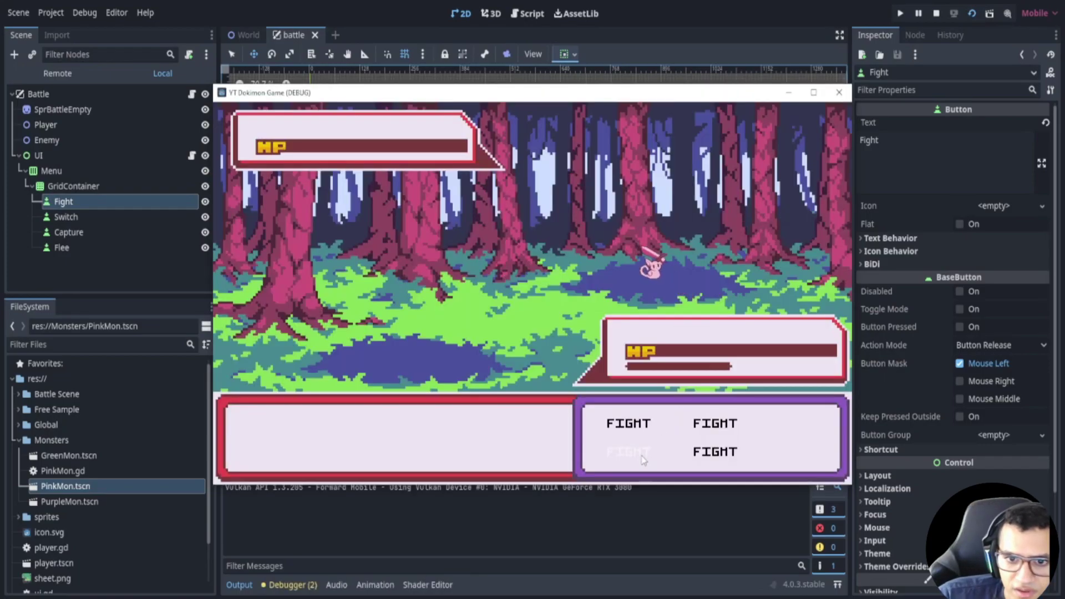
- Change the Switch button's text to Switch and the Capture button's text to Capture
click(66, 217)
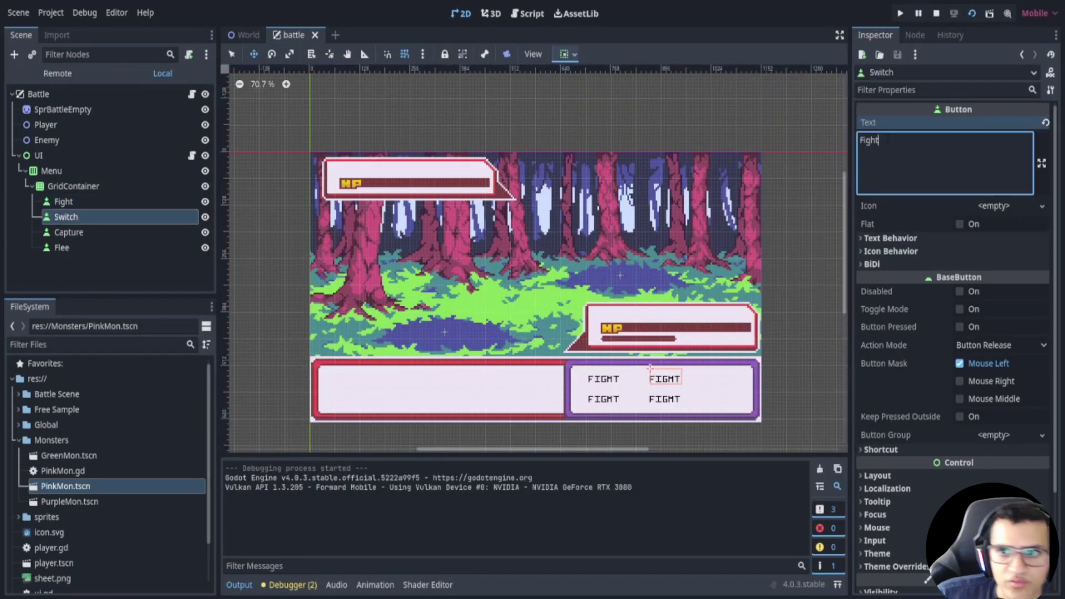
text(Switch)
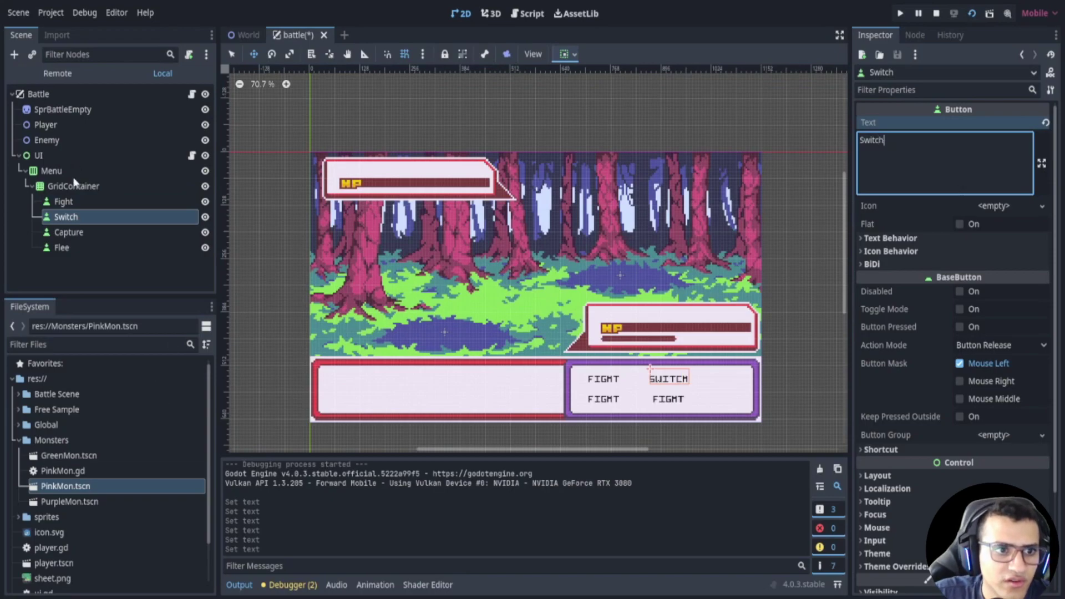
click(70, 232)
click(885, 171)
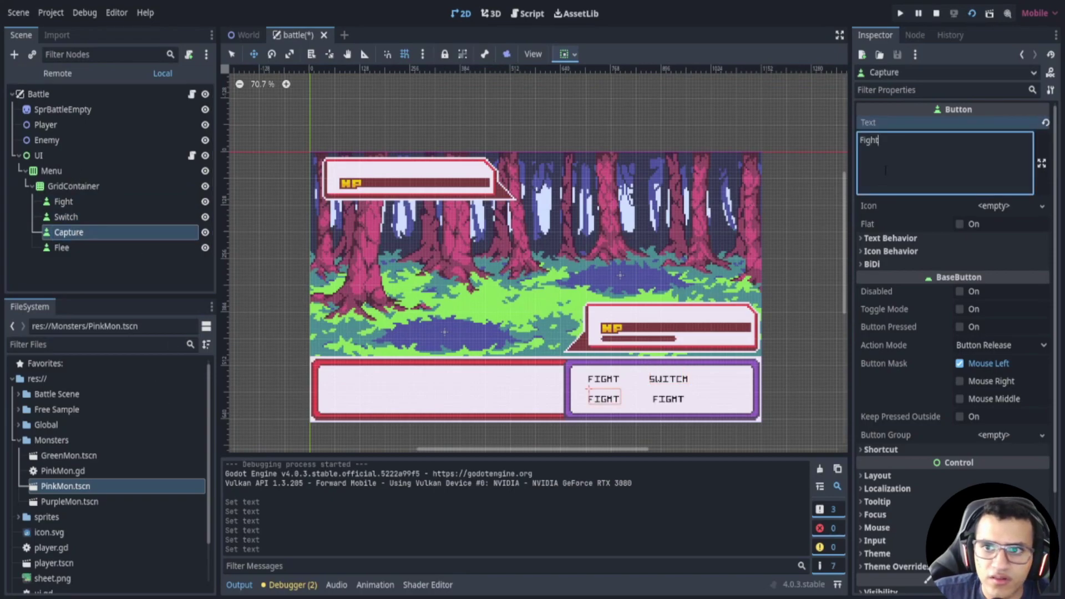
text(Capture)
key(Home)
key(Delete)
key(Delete)
key(Delete)
key(Delete)
key(Delete)
- Change the Flee button's text to Flee
double_click(72, 247)
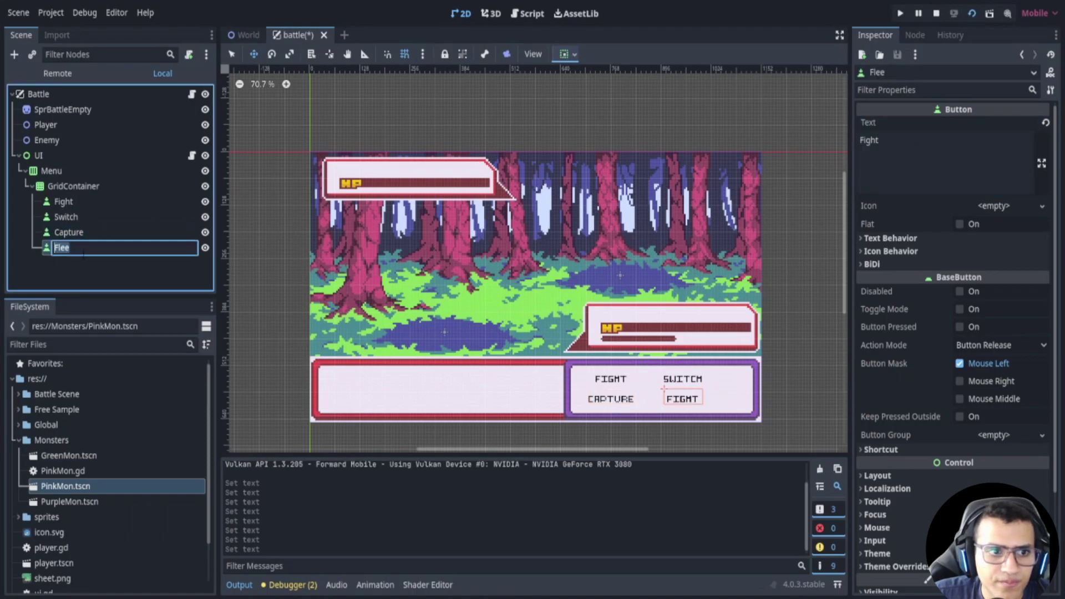
key(Return)
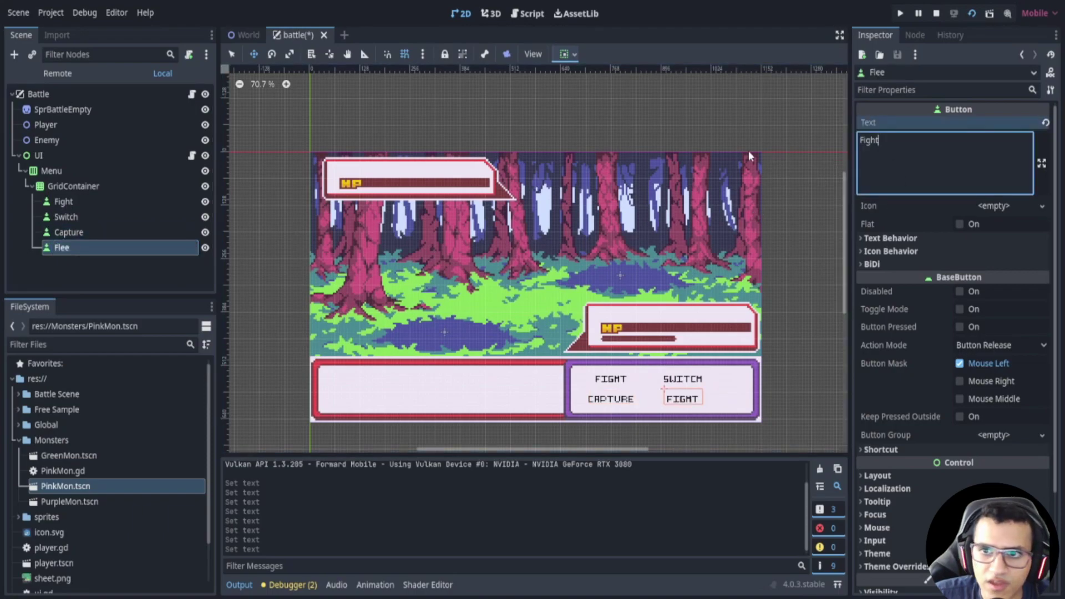
text(Flee)
key(Home)
key(Delete)
key(Delete)
key(Delete)
key(Delete)
key(Delete)
scroll(686, 403, up, 2)
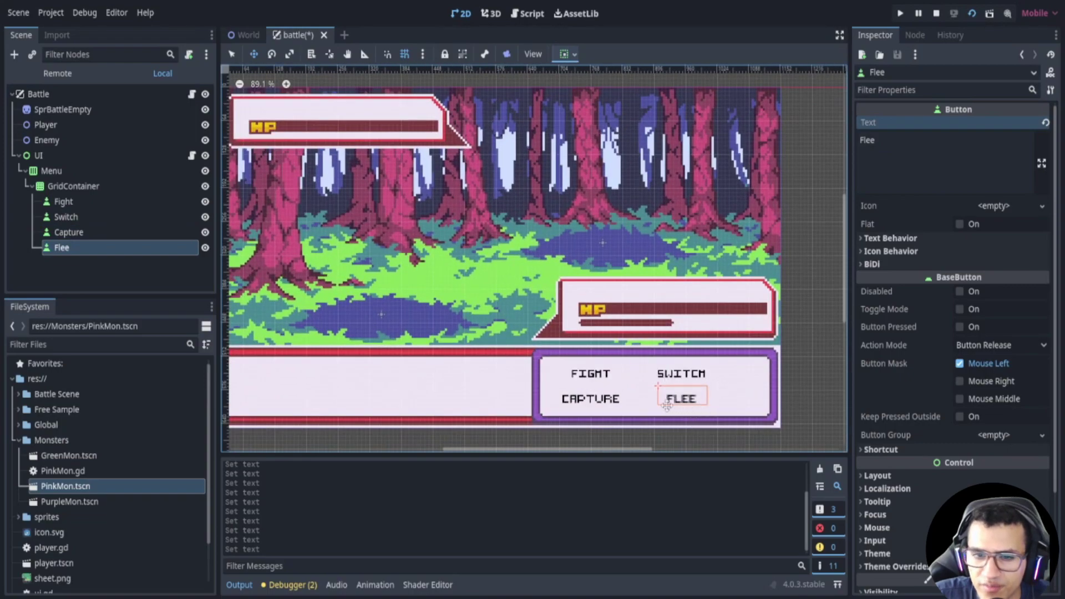
scroll(667, 405, down, 2)
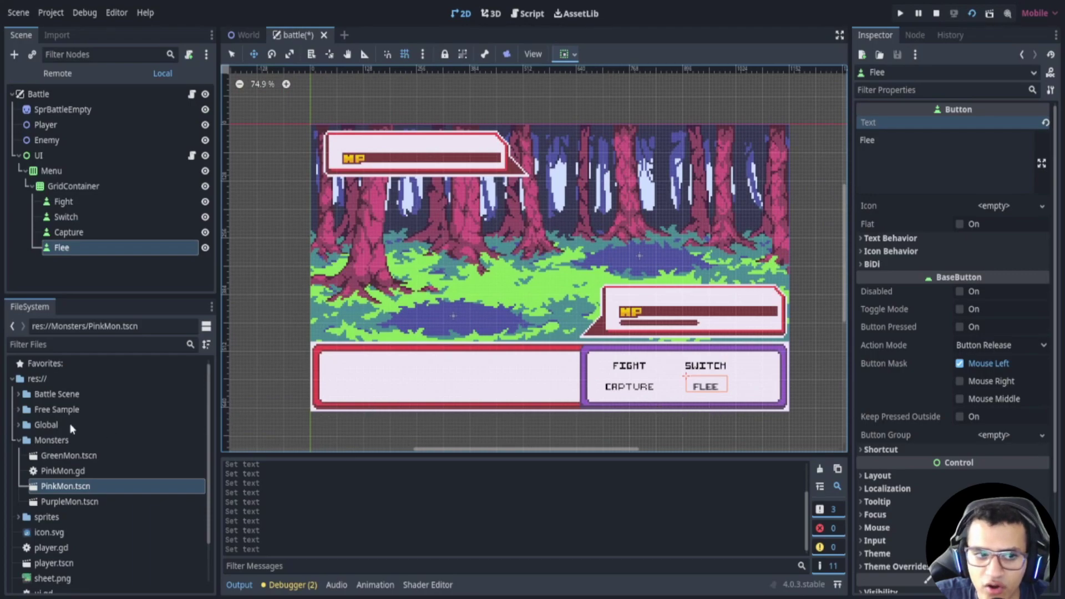
- Try out a Font Size theme override on the Flee button
scroll(910, 432, down, 3)
click(905, 445)
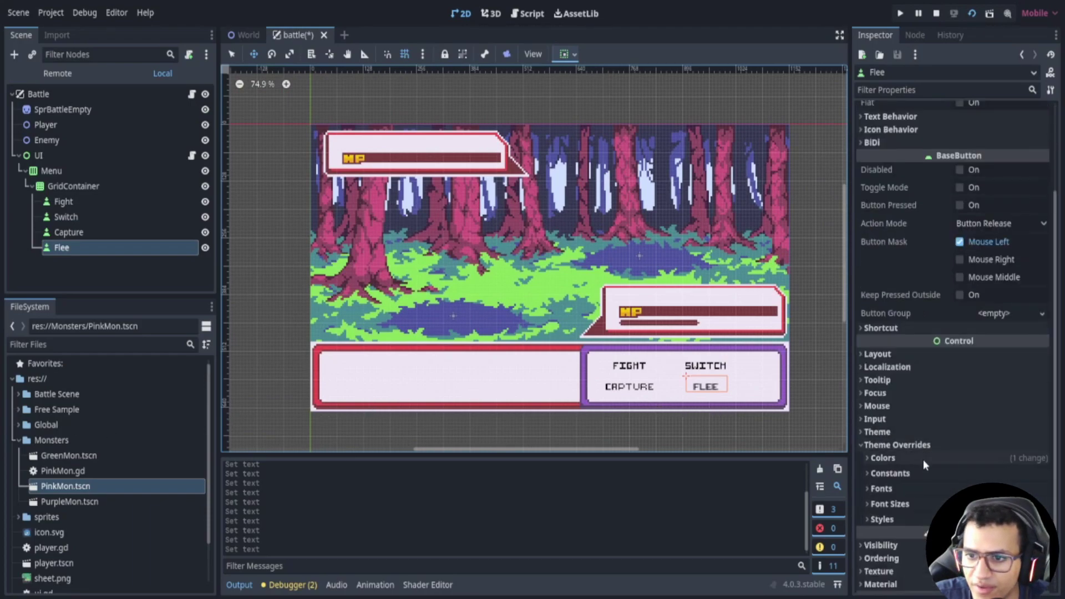
click(917, 504)
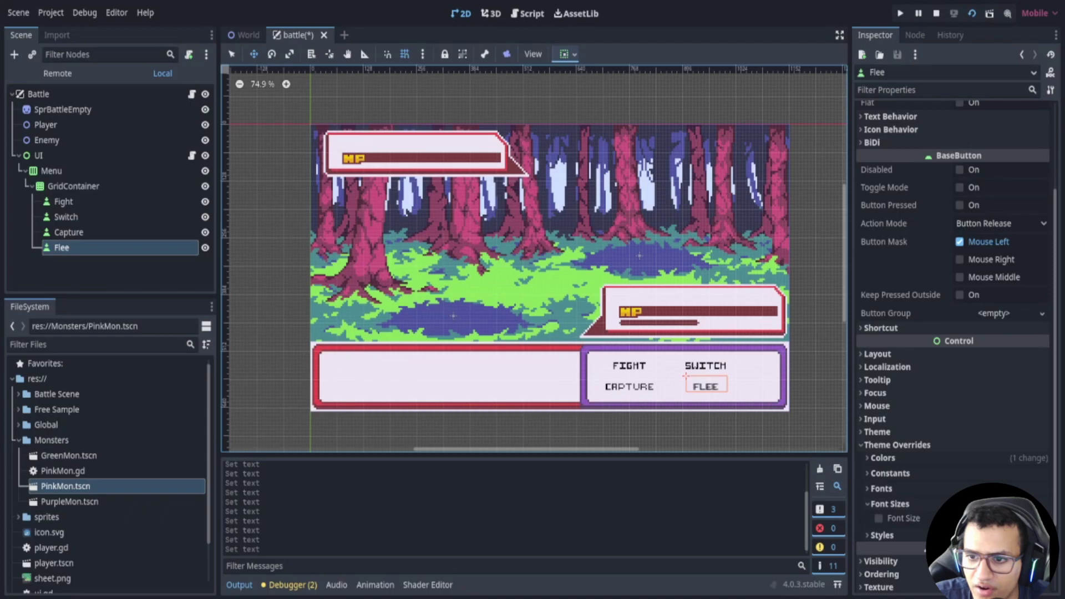
click(878, 518)
mouse_move(988, 518)
mouse_down()
mouse_move(963, 518)
mouse_move(997, 518)
mouse_move(983, 518)
mouse_up()
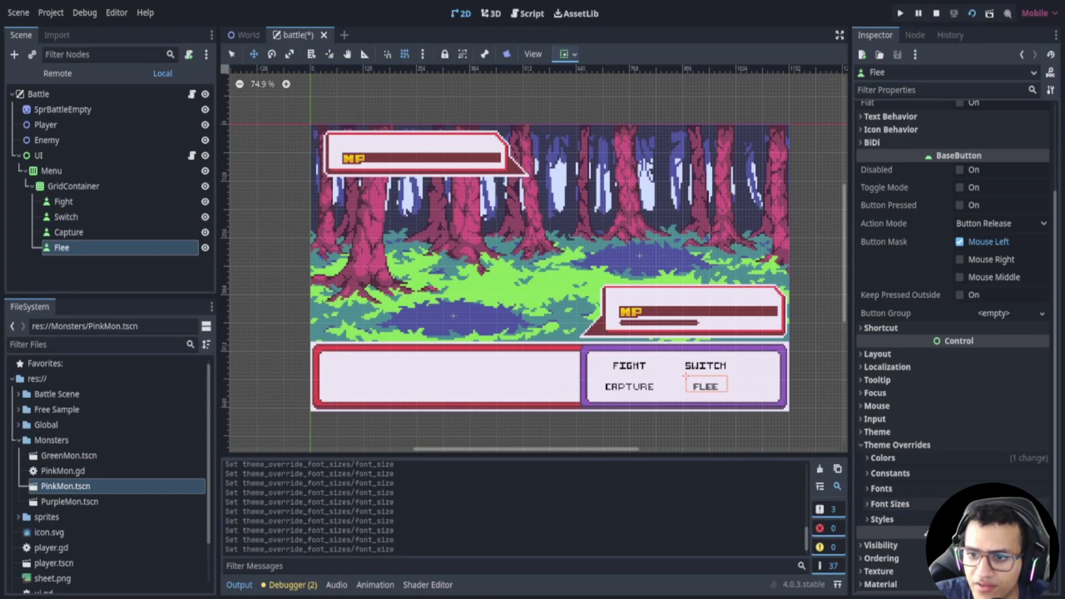
- Lengthen the Flee button's text to Fleee
scroll(953, 333, up, 5)
click(943, 161)
key(BackSpace)
text(eee)
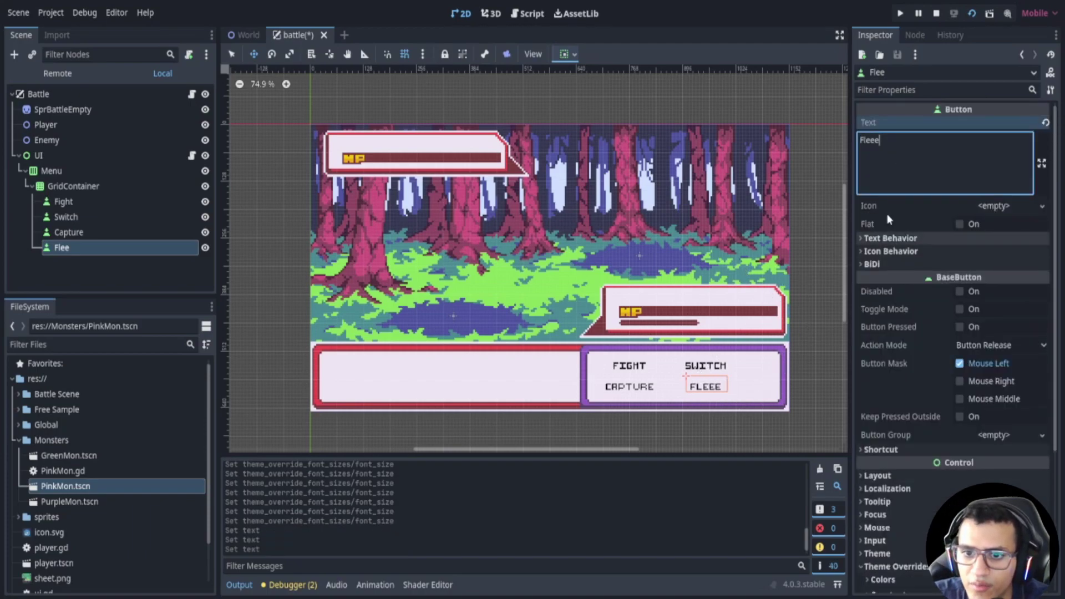
key(BackSpace)
text(e)
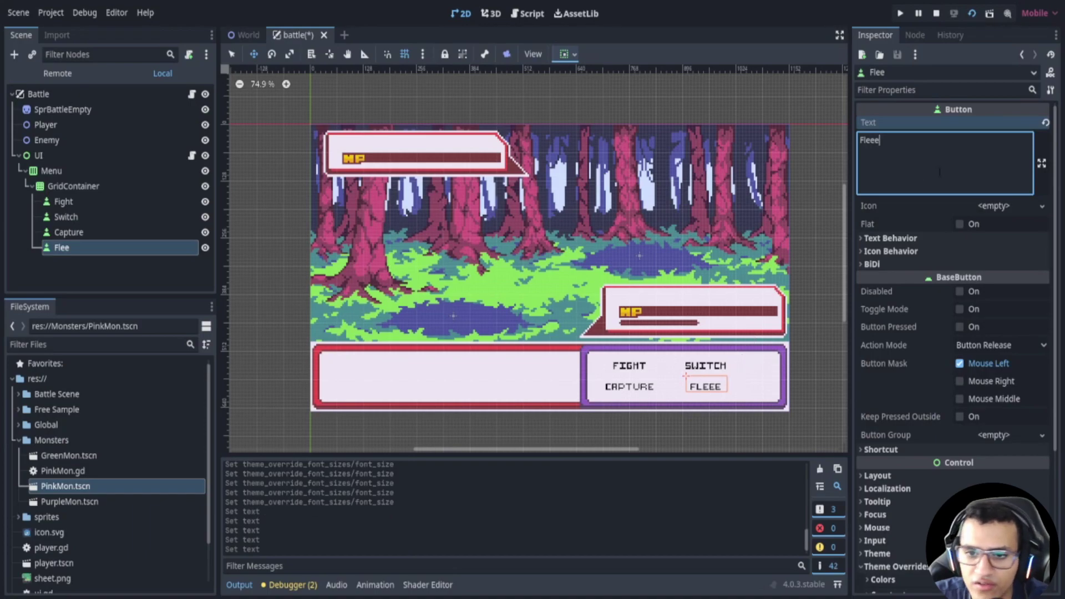
scroll(642, 337, down, 1)
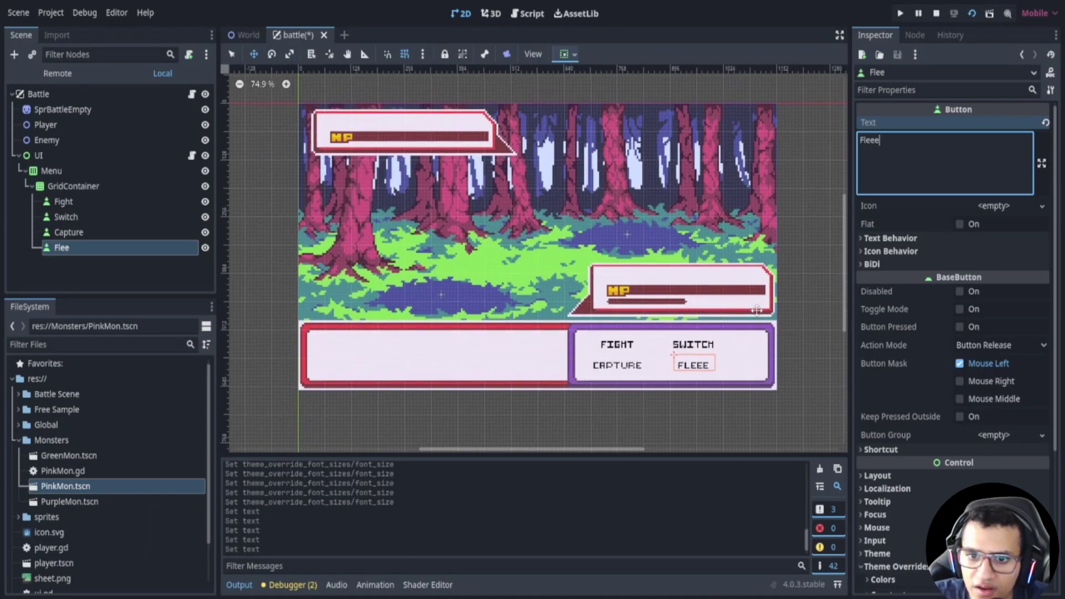
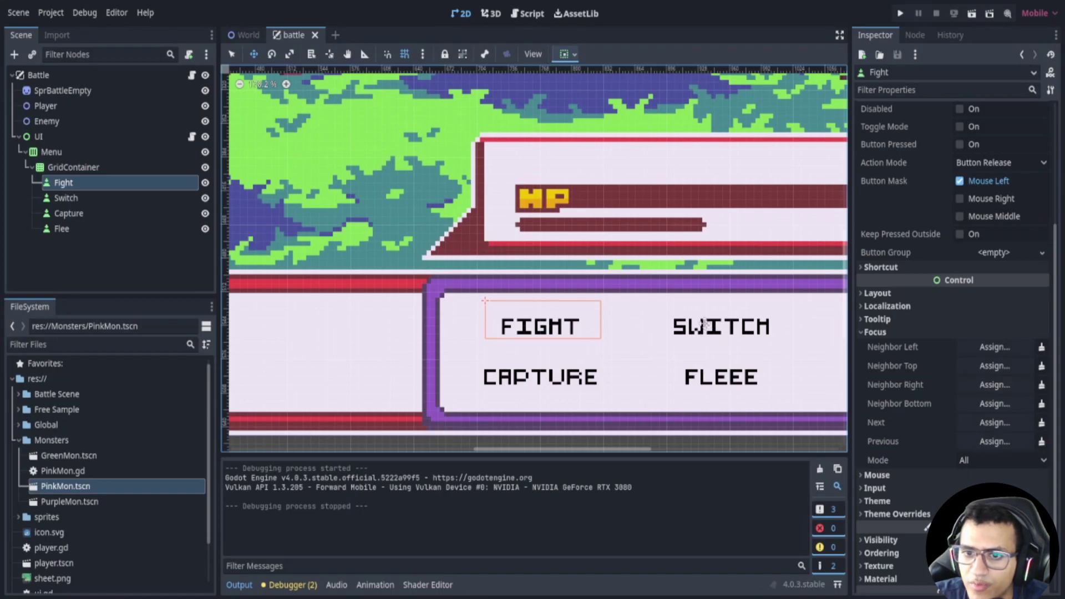
- Assign Switch as the Fight button's right focus neighbor and Capture as its bottom focus neighbor
click(987, 385)
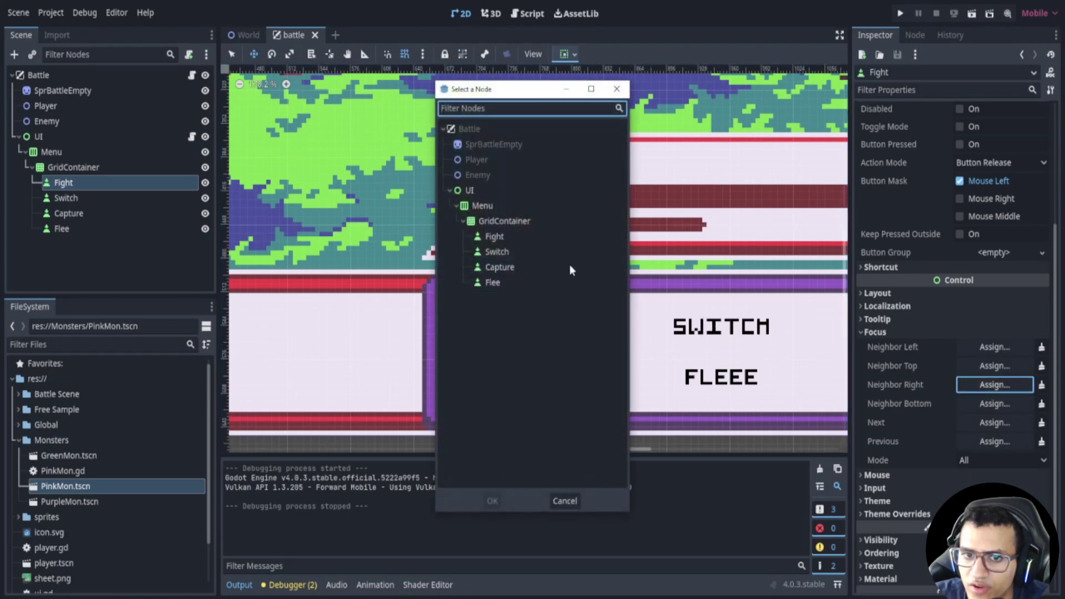
click(505, 252)
click(499, 491)
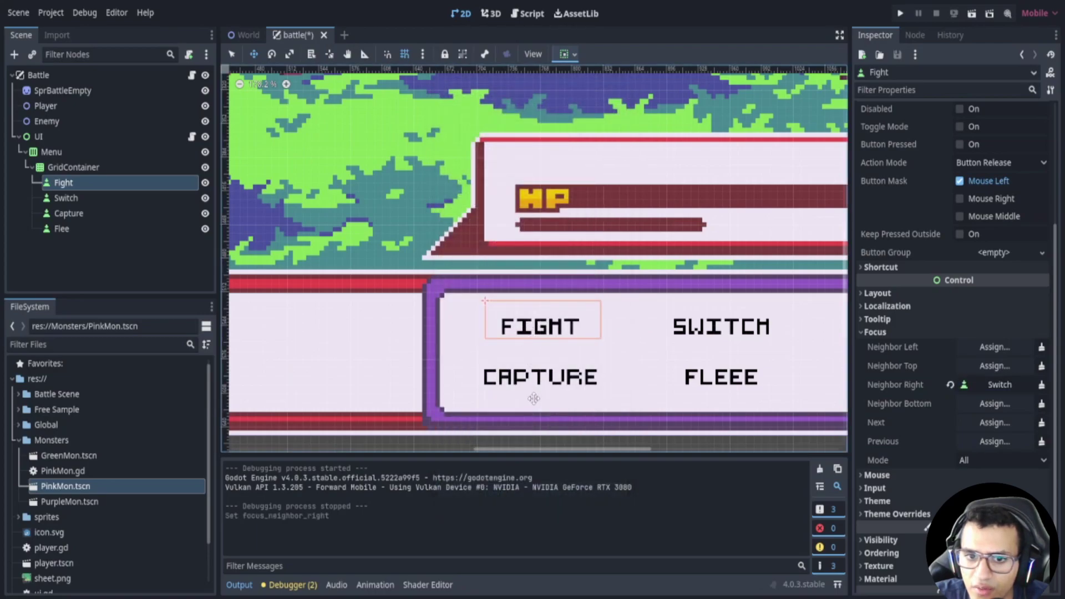
click(1003, 410)
click(1004, 411)
click(505, 267)
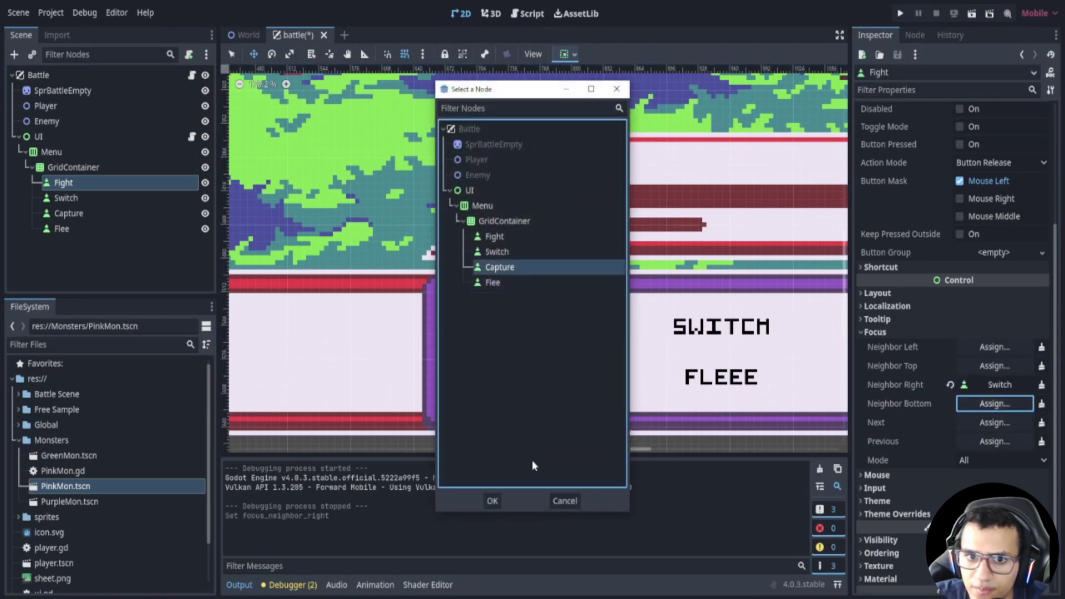
click(493, 501)
- Assign Flee as the Switch button's bottom focus neighbor and Fight as its left focus neighbor
click(66, 198)
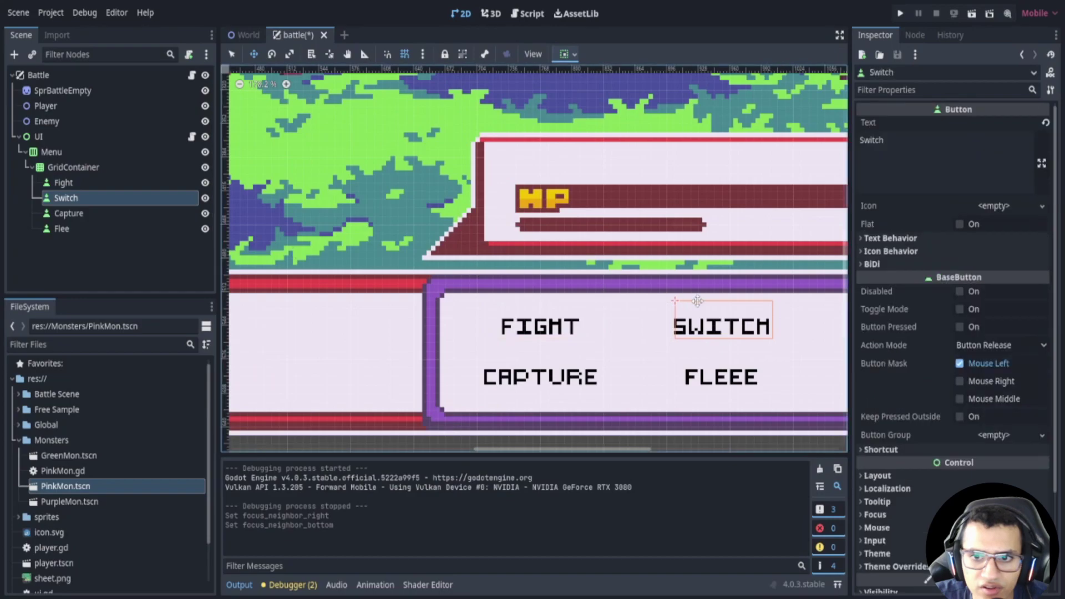
click(888, 514)
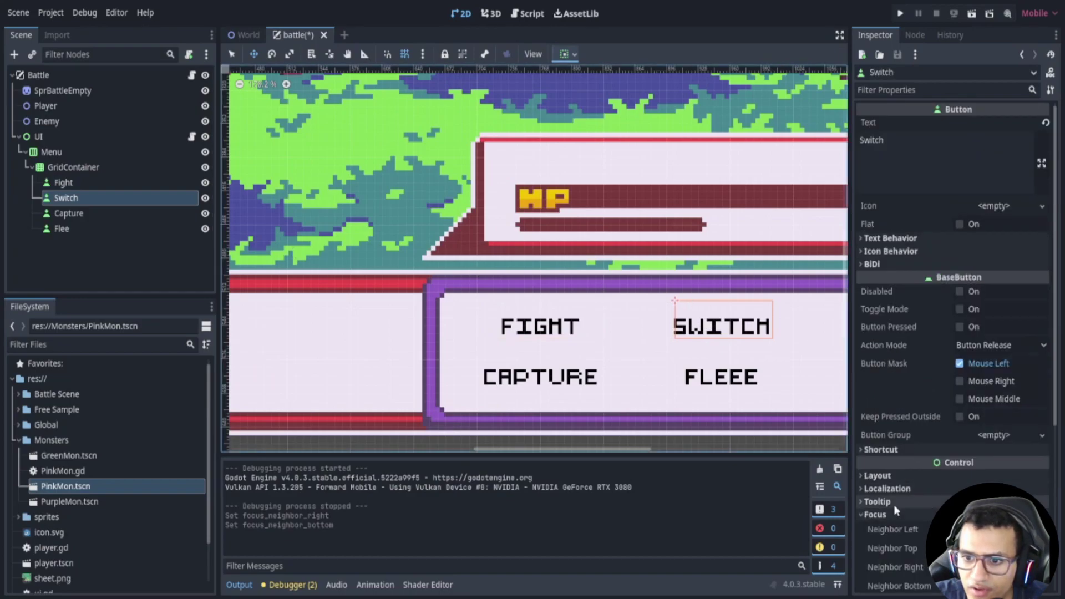
scroll(889, 511, down, 5)
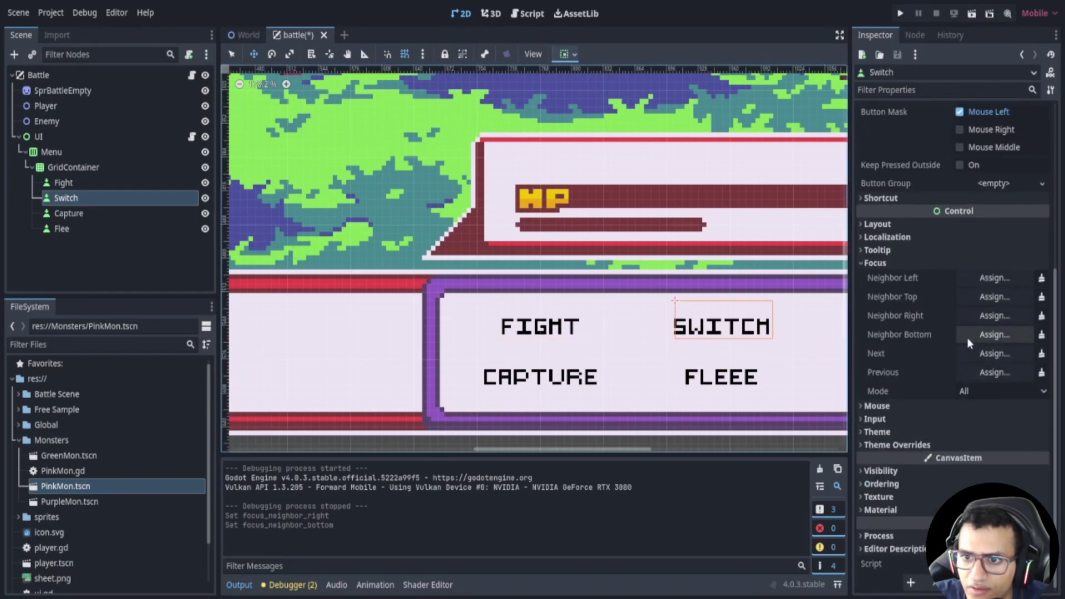
click(967, 334)
click(499, 267)
click(494, 282)
click(497, 497)
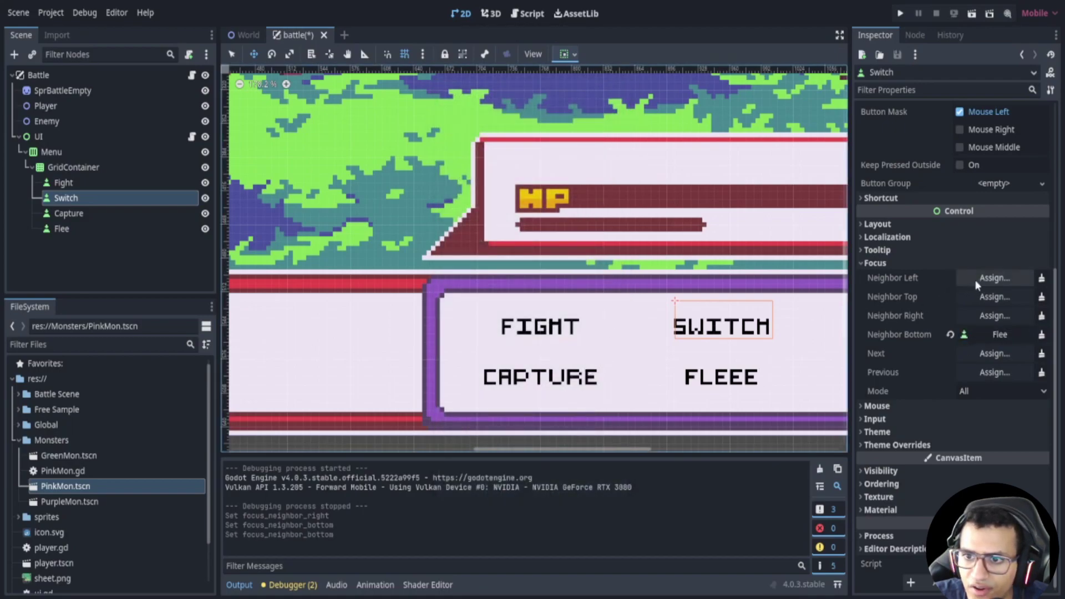
click(975, 279)
click(494, 237)
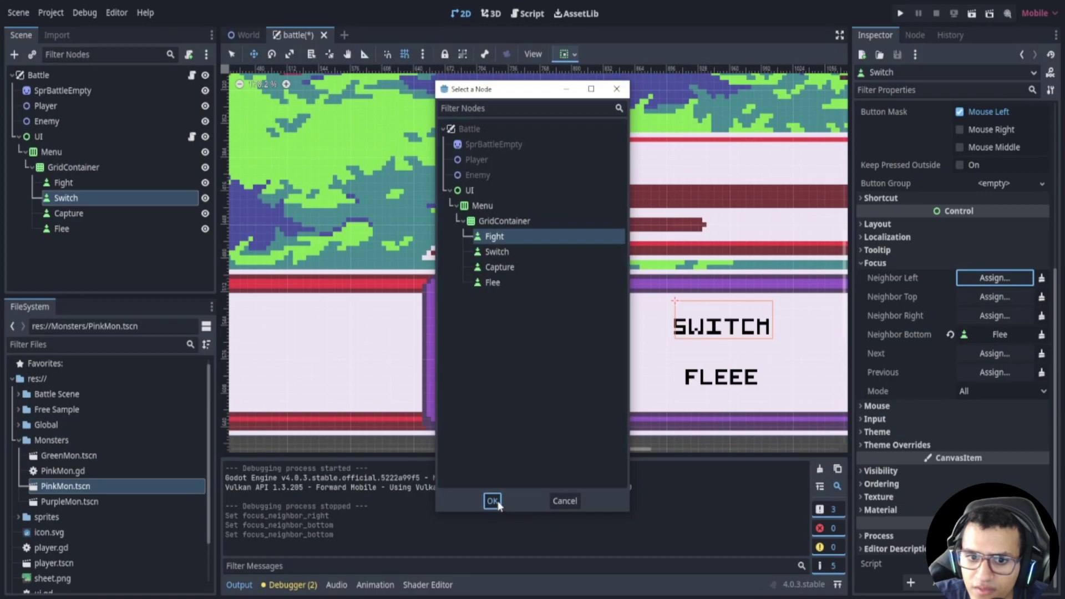
click(493, 501)
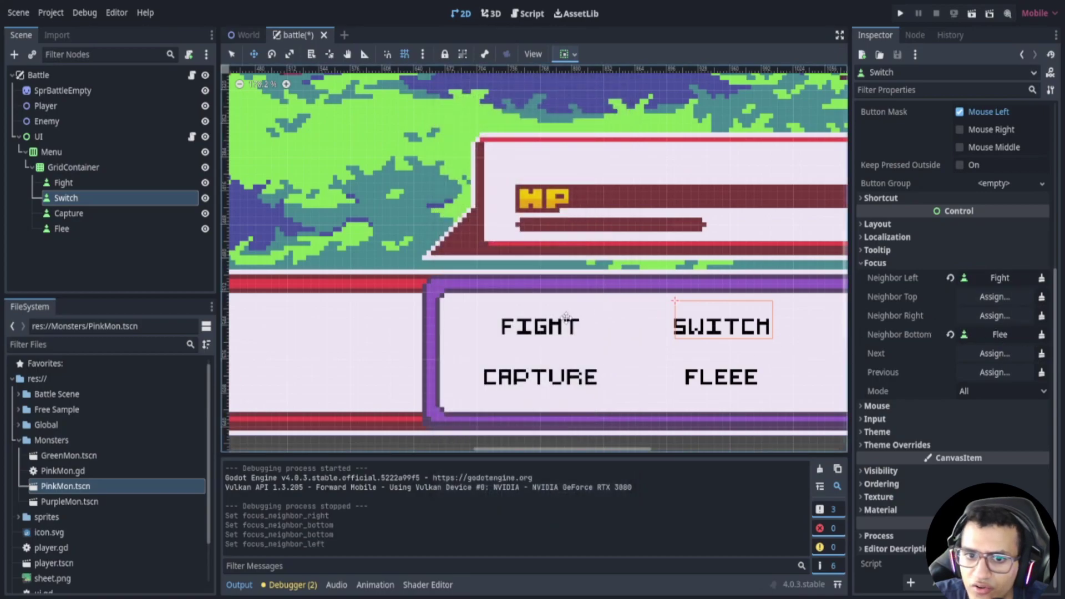
- Assign Flee as the Capture button's right focus neighbor and Fight as its top focus neighbor
click(78, 214)
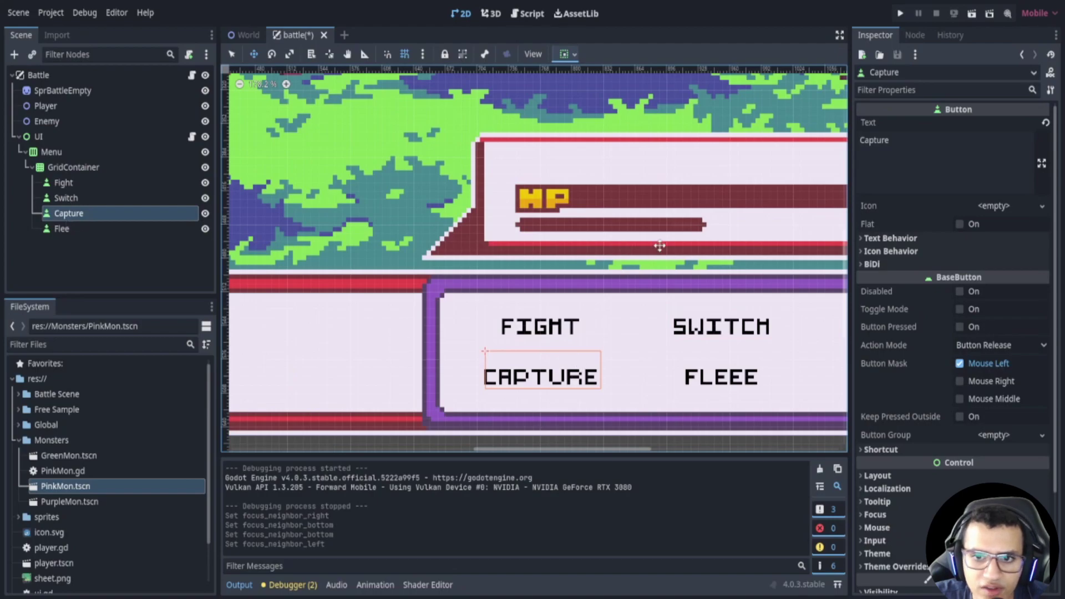
click(876, 515)
scroll(913, 464, down, 4)
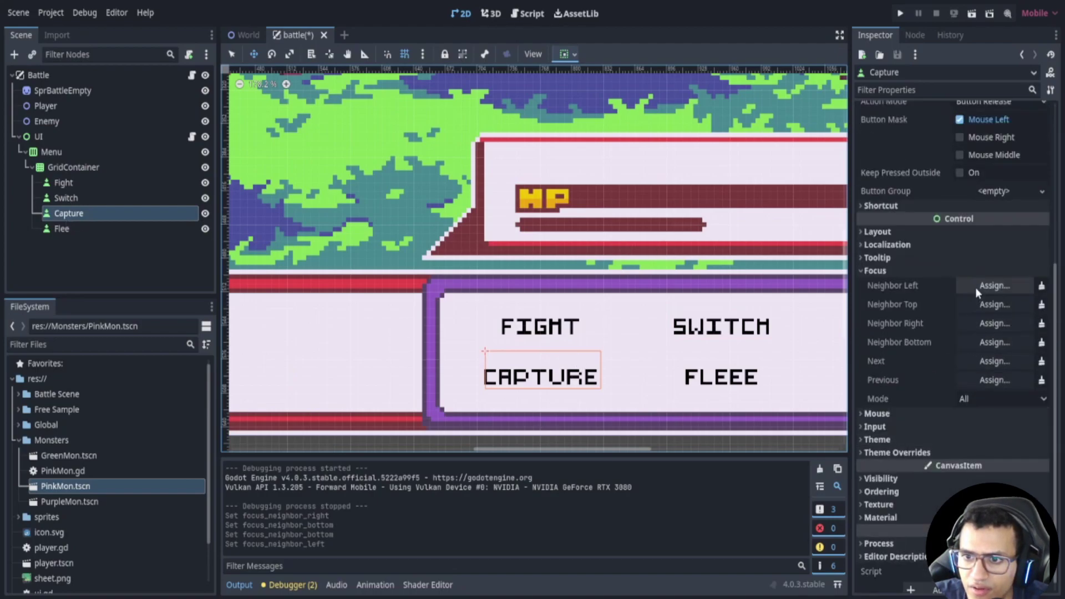
click(977, 325)
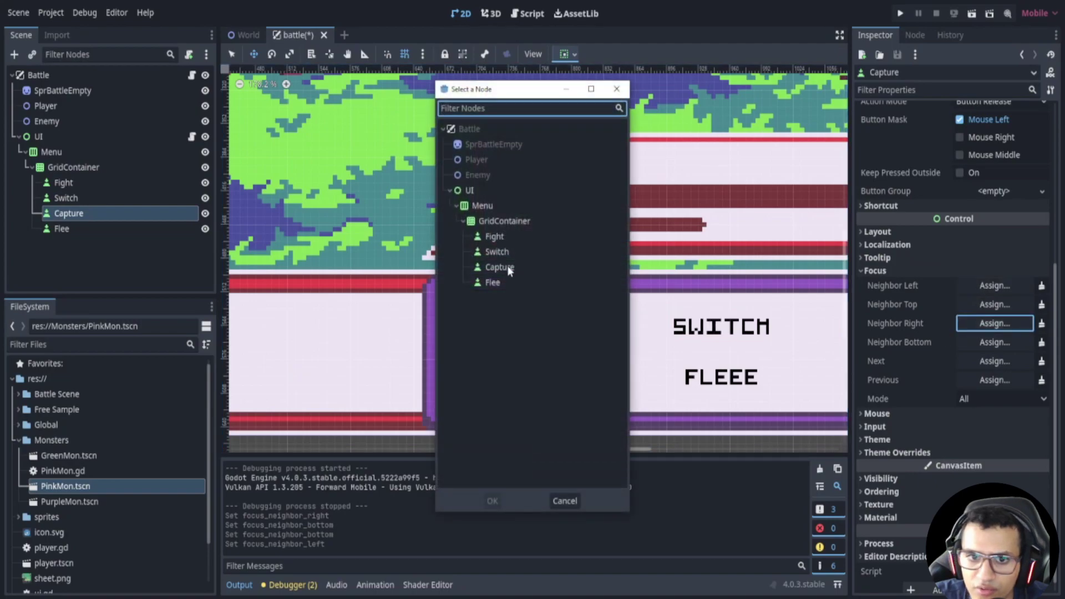
click(492, 283)
click(492, 499)
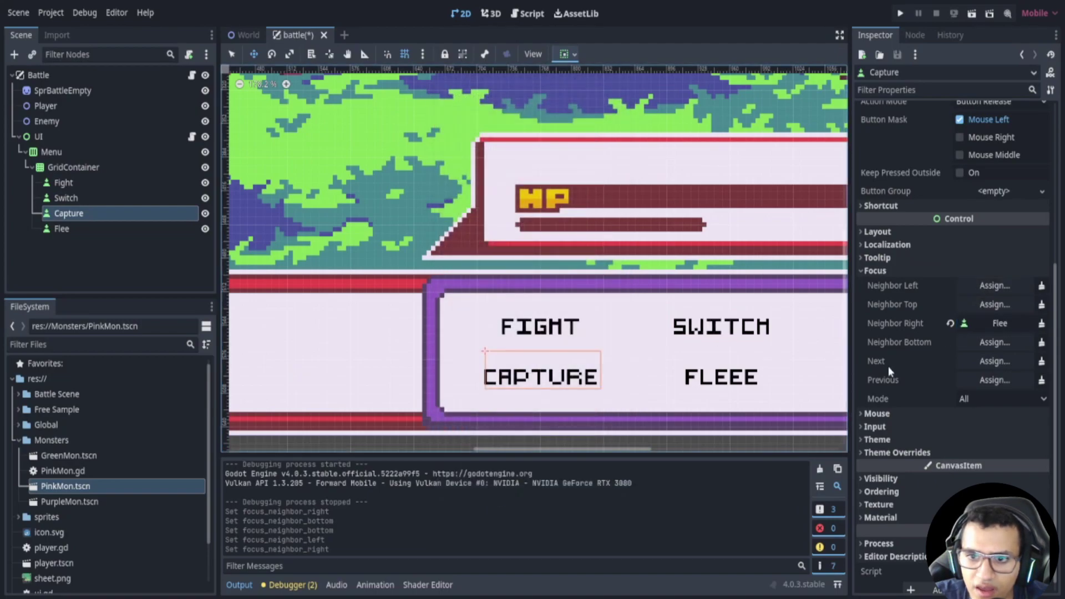
click(976, 304)
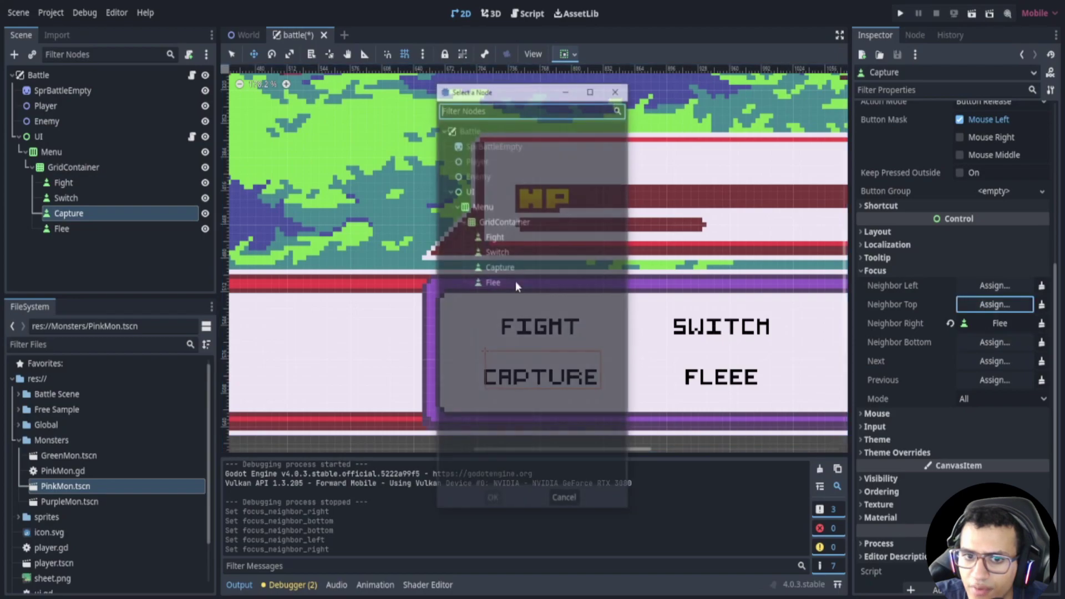
click(493, 236)
click(493, 501)
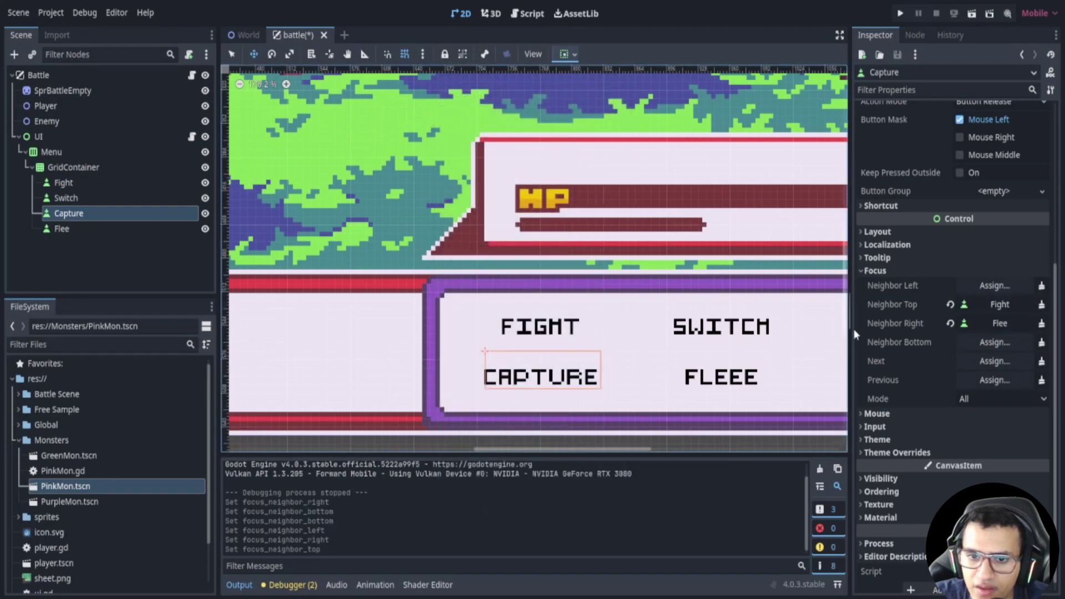
- Assign Switch as the Flee button's top focus neighbor and Capture as its left focus neighbor
click(66, 228)
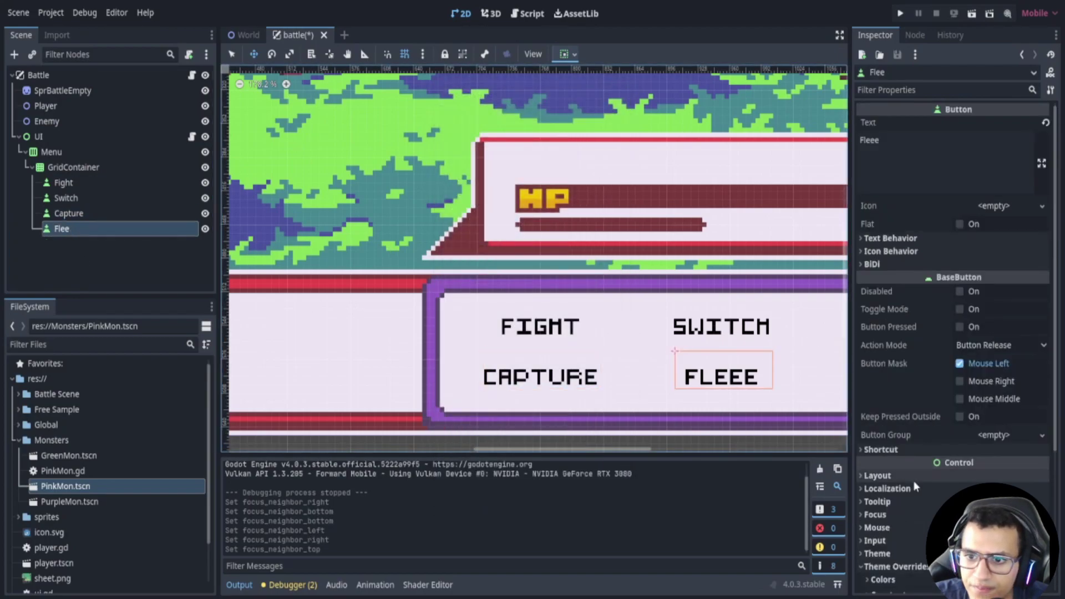
click(876, 514)
scroll(899, 444, down, 5)
click(985, 245)
click(497, 251)
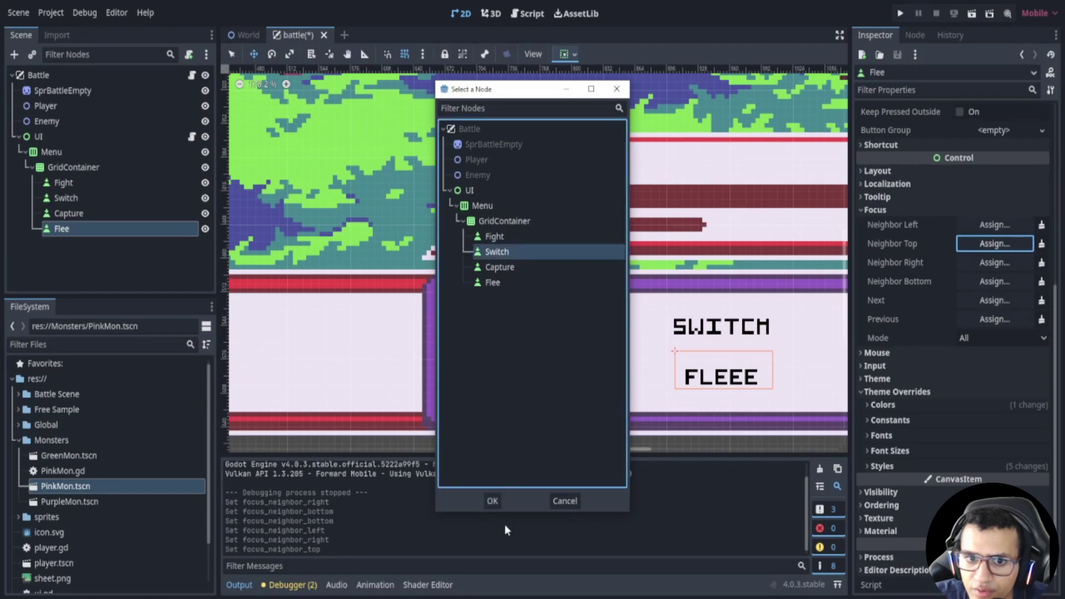
click(492, 501)
click(963, 225)
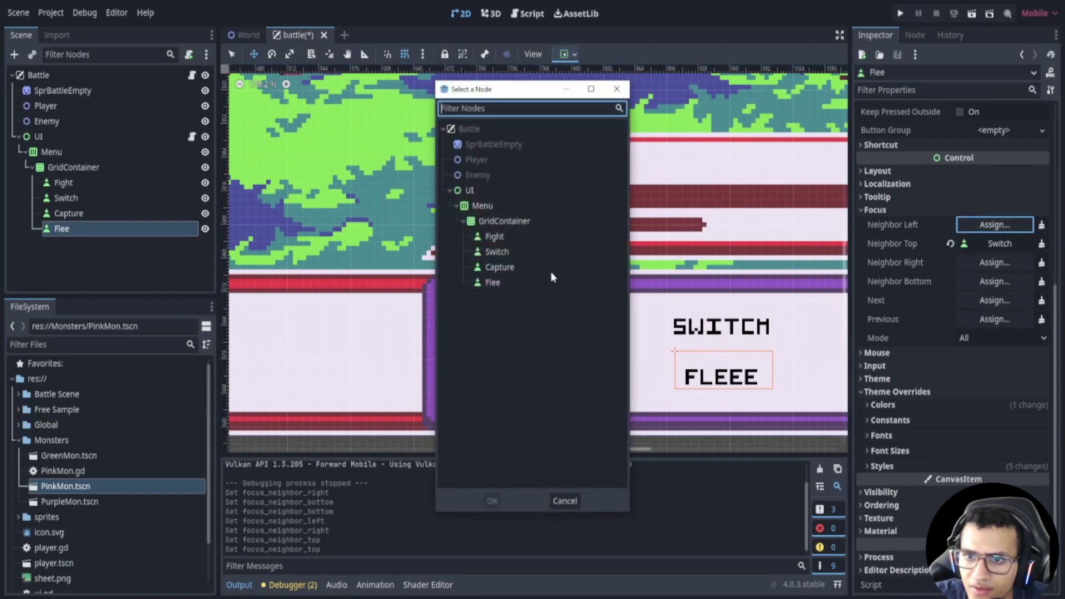
drag(523, 101, 455, 112)
click(427, 262)
double_click(438, 278)
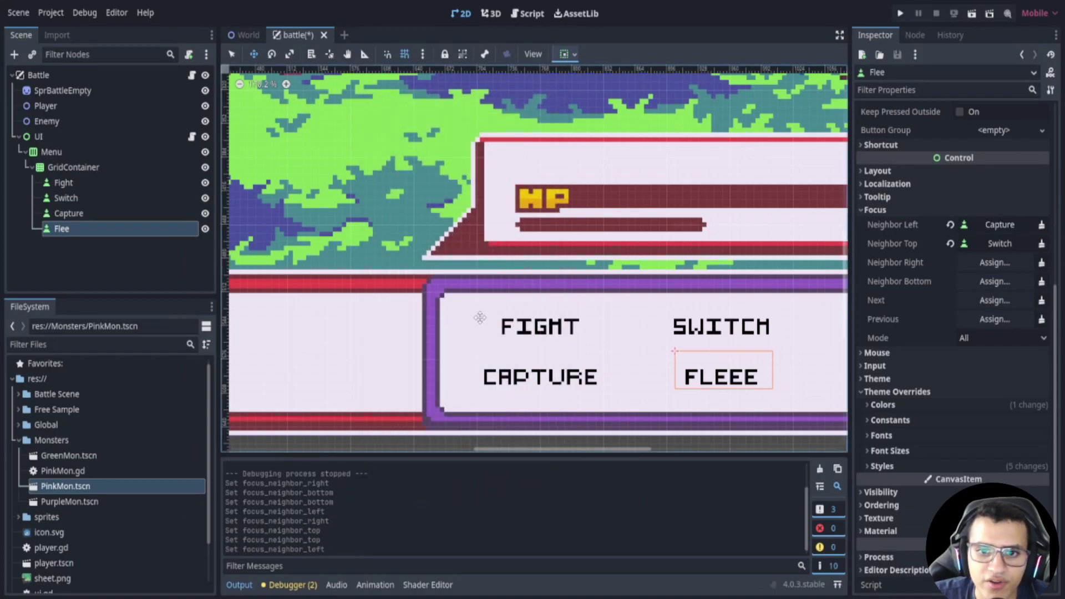
- Run the battle scene, test moving focus between the four menu buttons in every direction, and stop it
scroll(478, 317, down, 1)
click(991, 14)
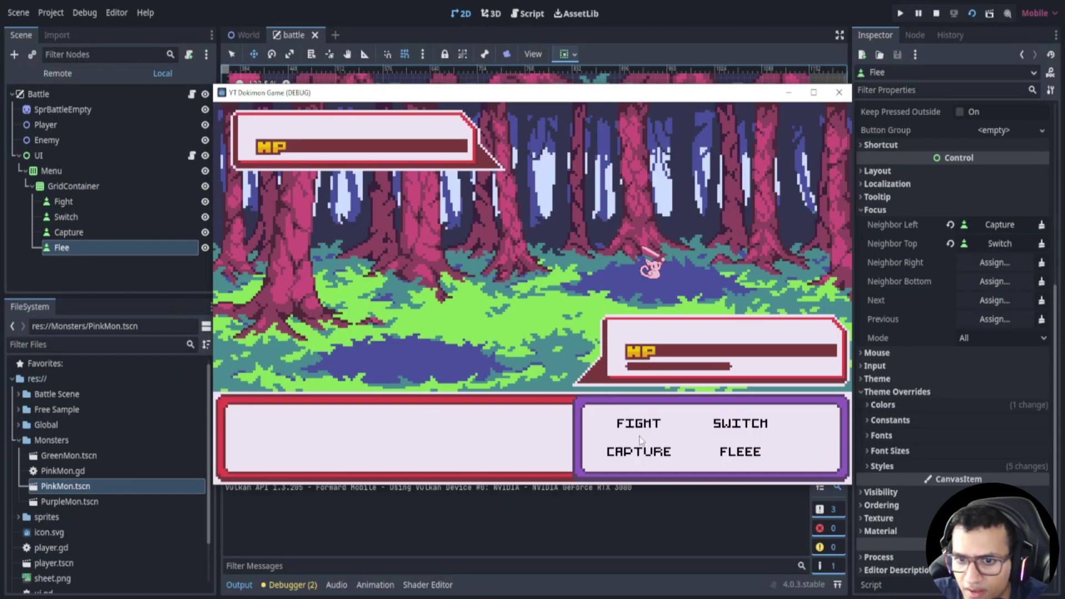
key(Right)
key(Down)
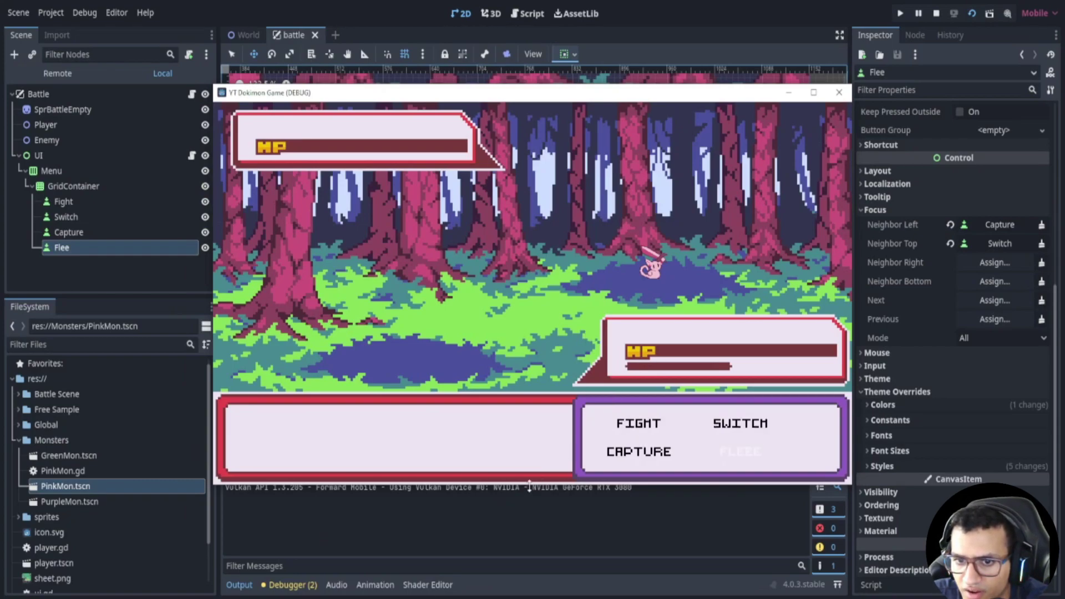
key(Left)
key(Up)
key(Right)
key(Down)
key(Left)
key(Up)
key(Down)
key(Right)
key(Left)
key(Up)
key(Right)
key(Down)
key(Right)
key(Up)
key(Left)
key(Right)
key(Down)
key(Left)
key(Up)
key(Right)
key(Down)
key(Left)
click(937, 14)
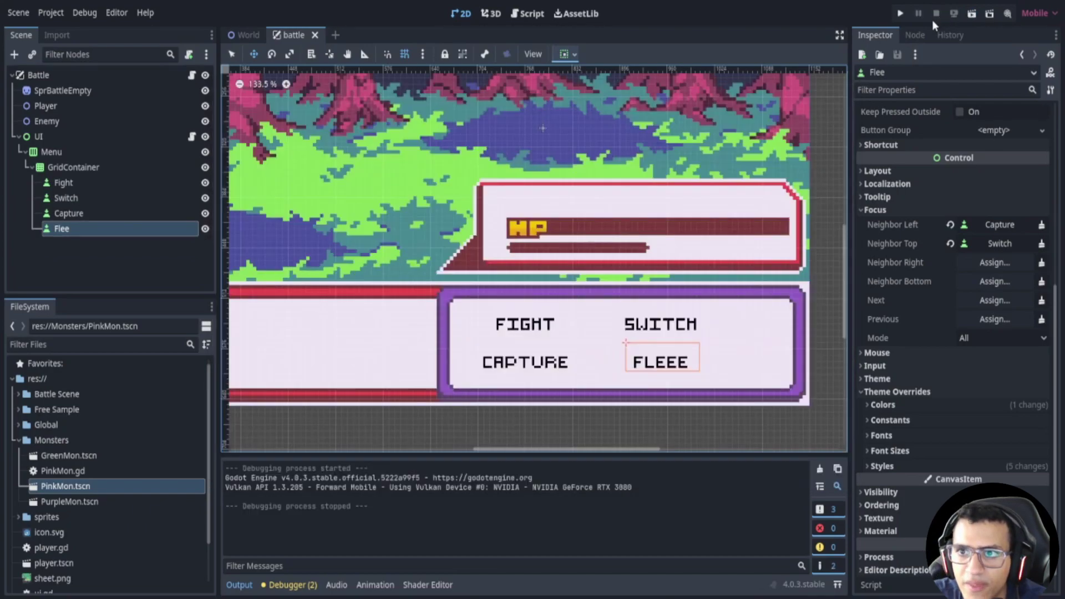
- Make the _ready function in the Battle node's script call $UI/Menu/GridContainer/Fight.grab_focus()
click(167, 137)
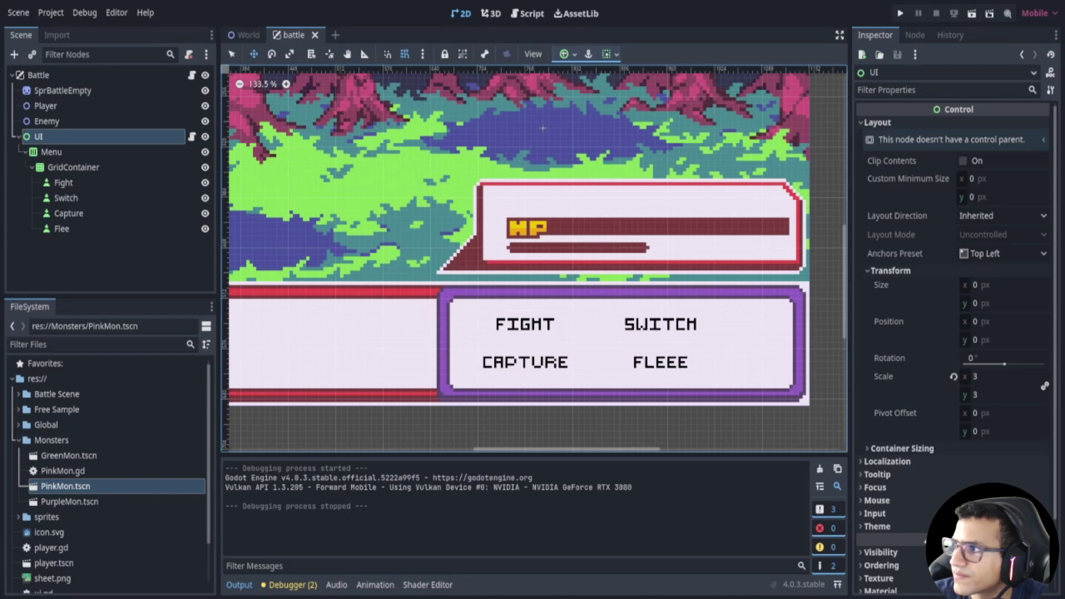
click(176, 78)
click(191, 75)
click(432, 188)
text($UI/Menu/VBoxContainer/Fight.grab_focus())
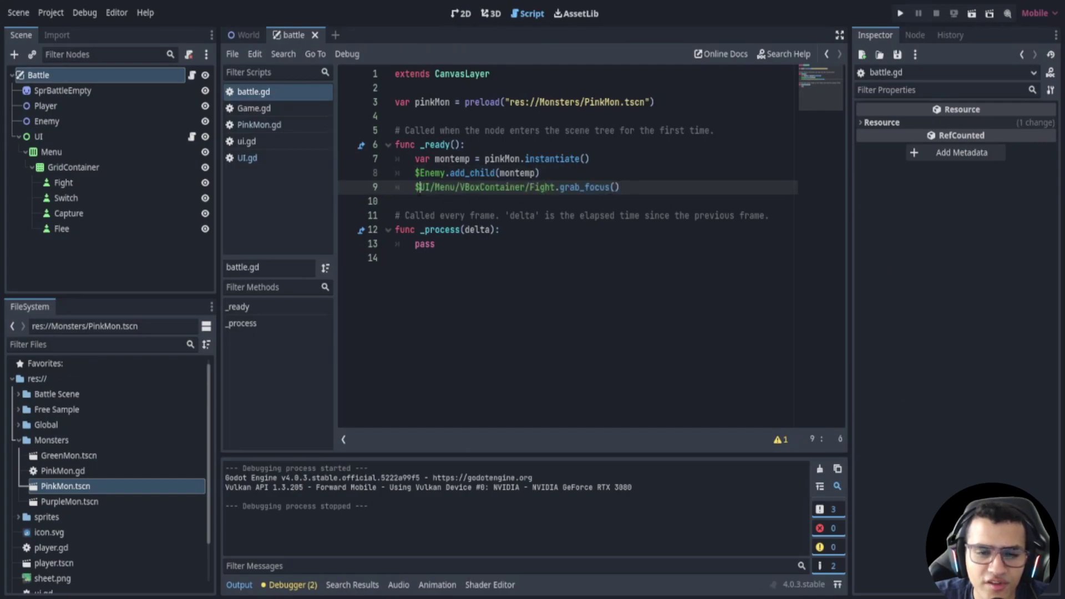
click(481, 188)
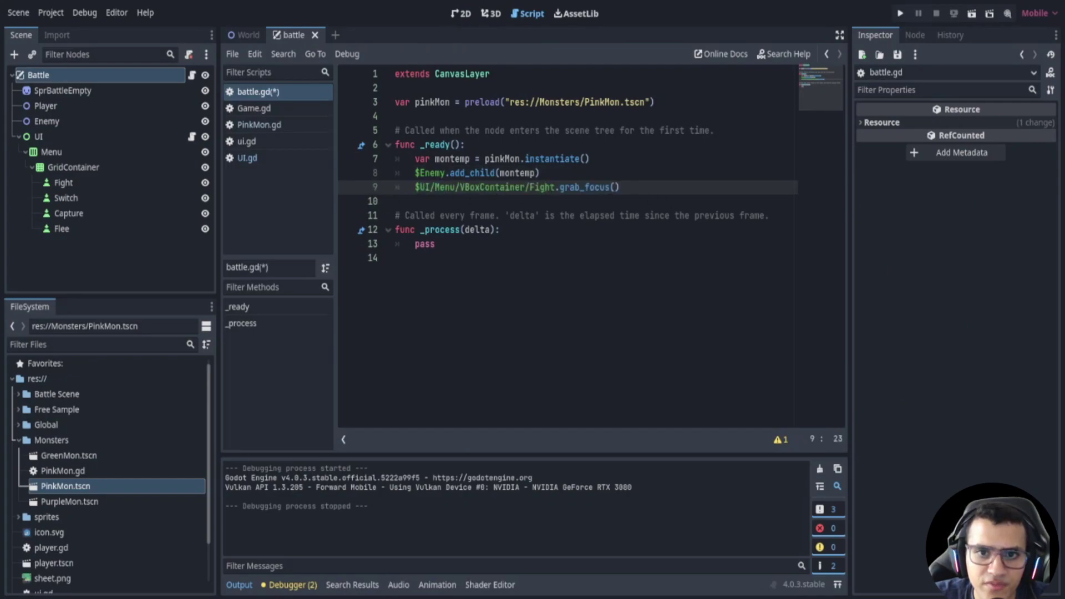
drag(555, 187, 415, 186)
drag(72, 183, 511, 189)
click(613, 215)
double_click(493, 187)
click(559, 187)
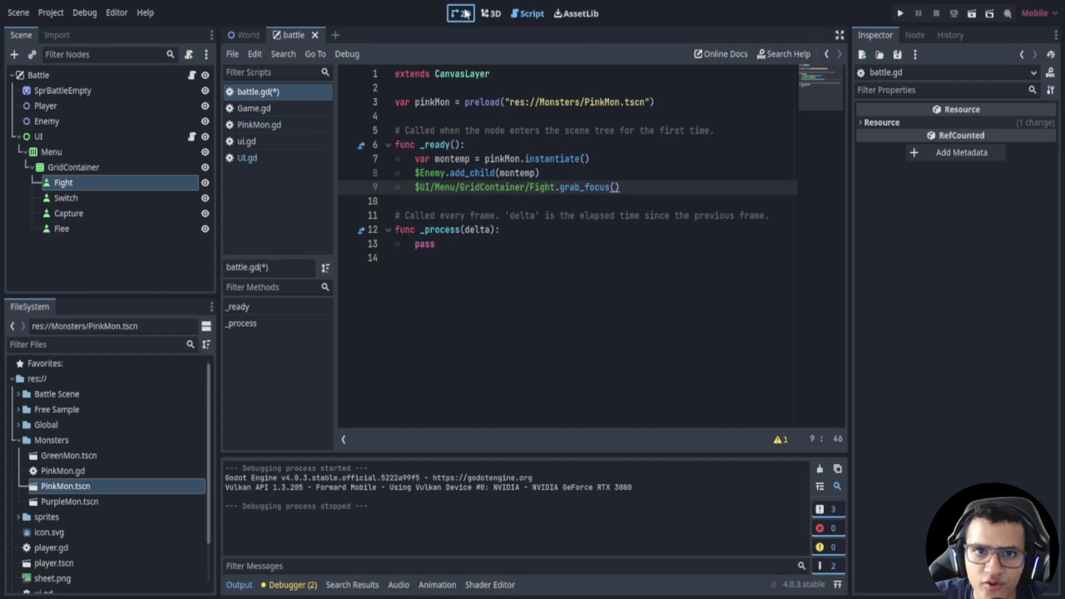
- Run the battle scene again to check the starting focus and move it to Flee, then close the game
click(465, 13)
click(973, 17)
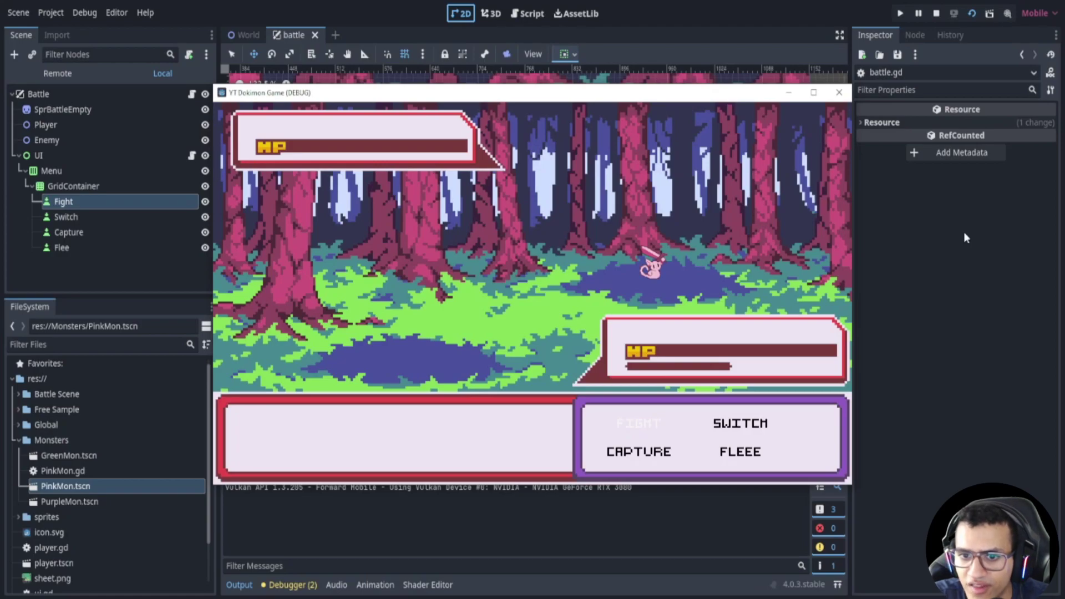
key(Right)
key(Down)
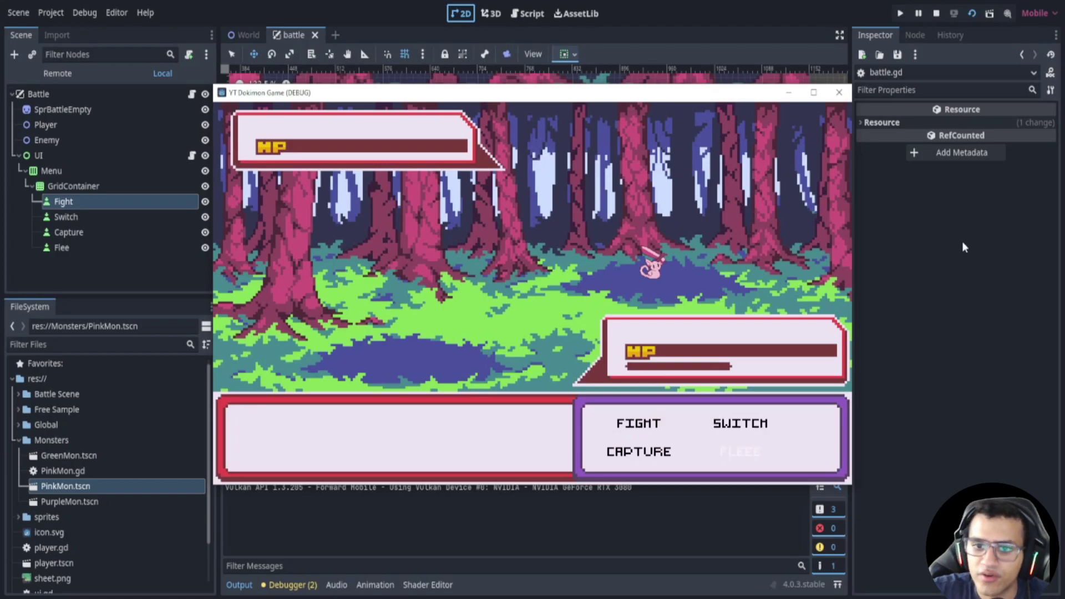
click(839, 93)
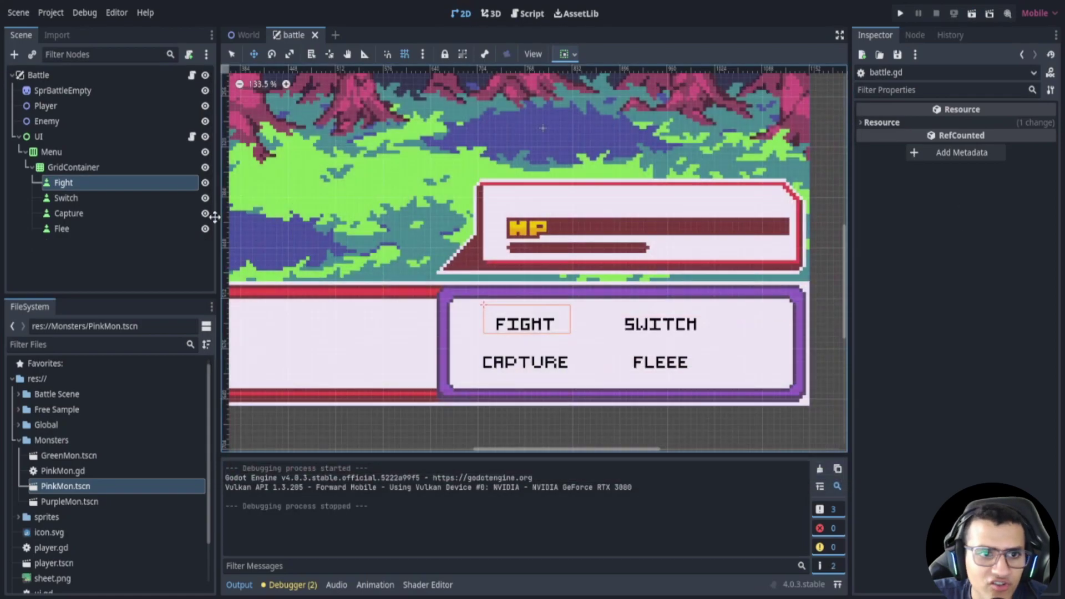
- Show the signals available for the Flee button
click(80, 230)
click(913, 35)
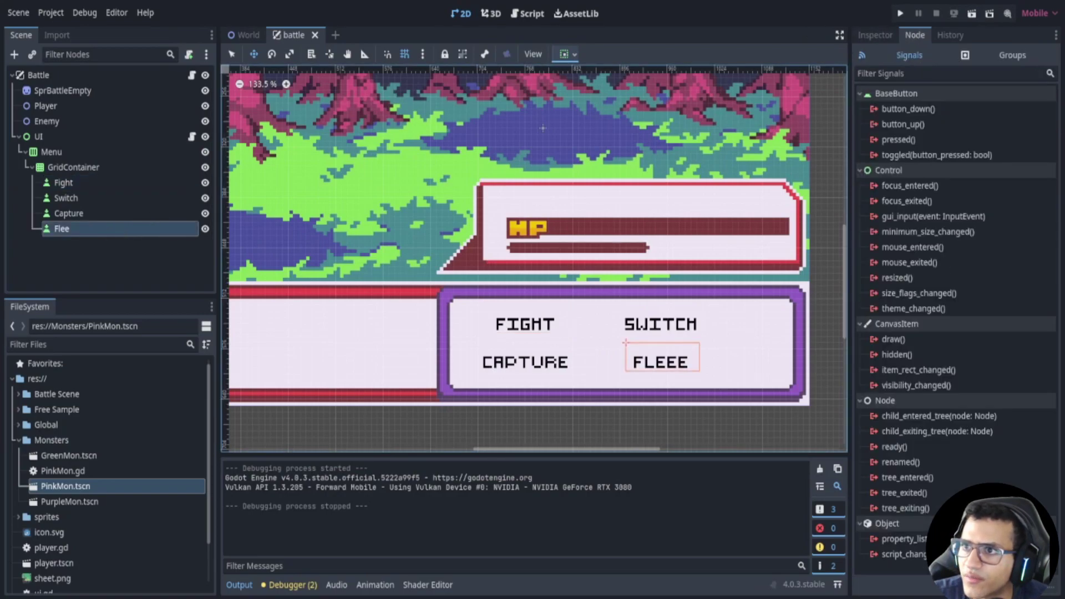
- Duplicate the Menu container twice under UI and collapse the GridContainer branches
click(32, 167)
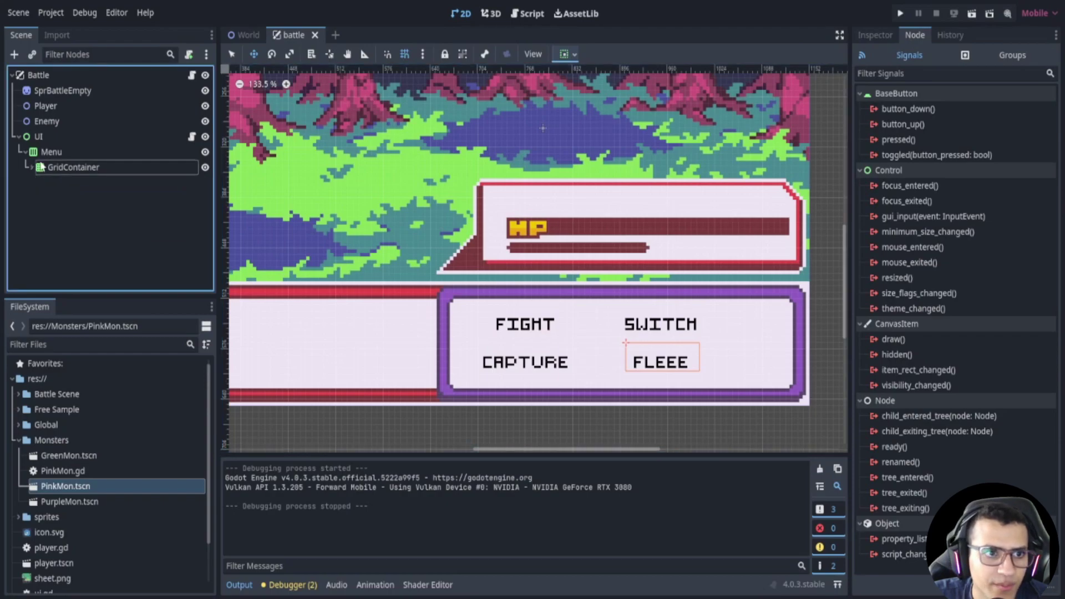
click(51, 155)
key(ctrl+d)
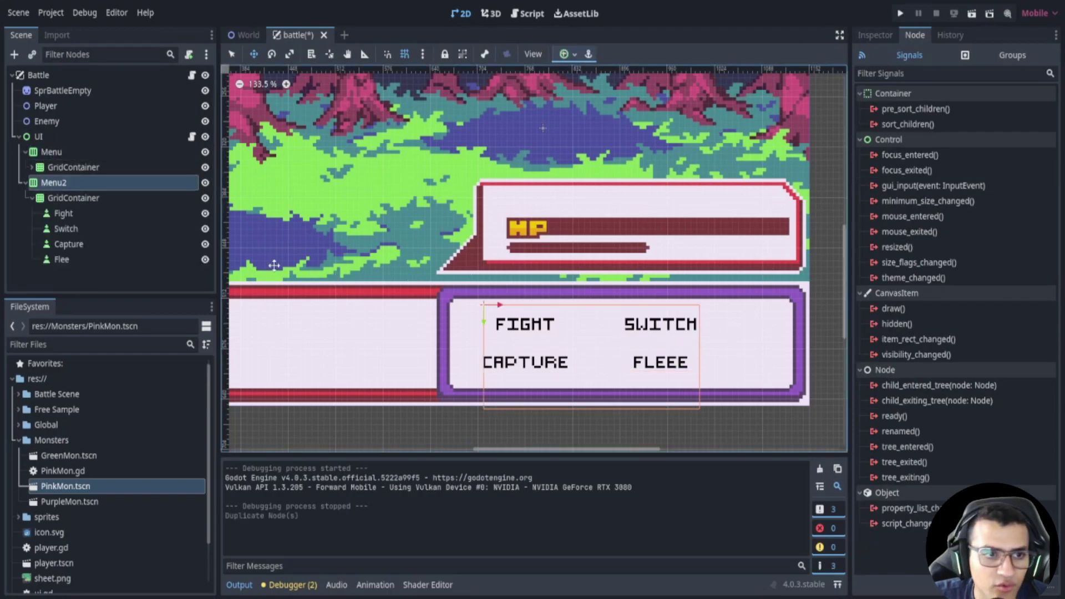
key(ctrl+d)
click(32, 198)
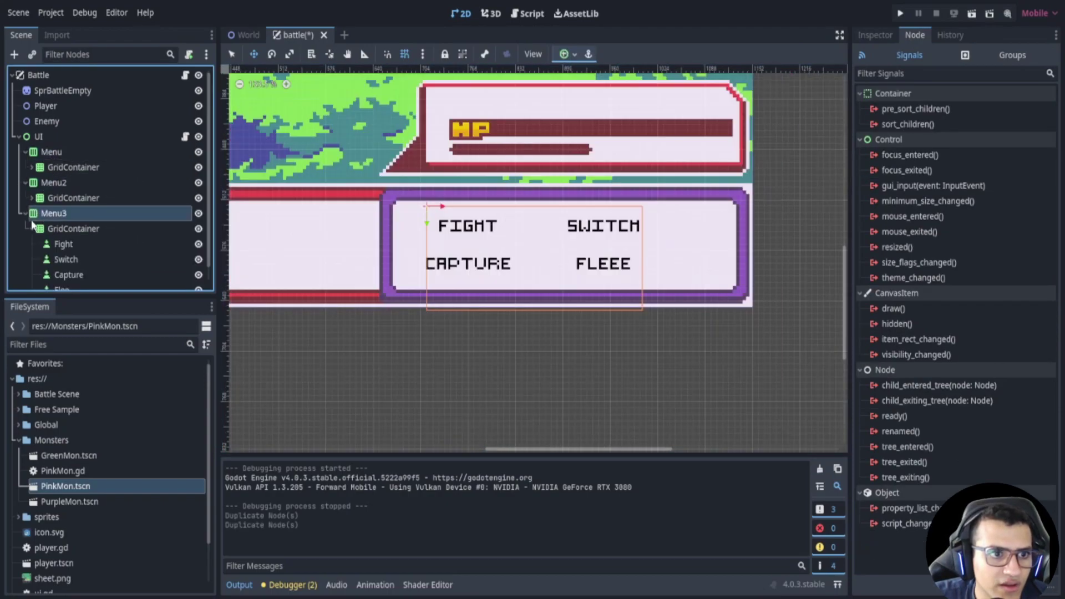
click(32, 229)
- Rename the two duplicated menu containers as Fight and Switch
click(65, 183)
click(64, 182)
text(Fight)
key(Return)
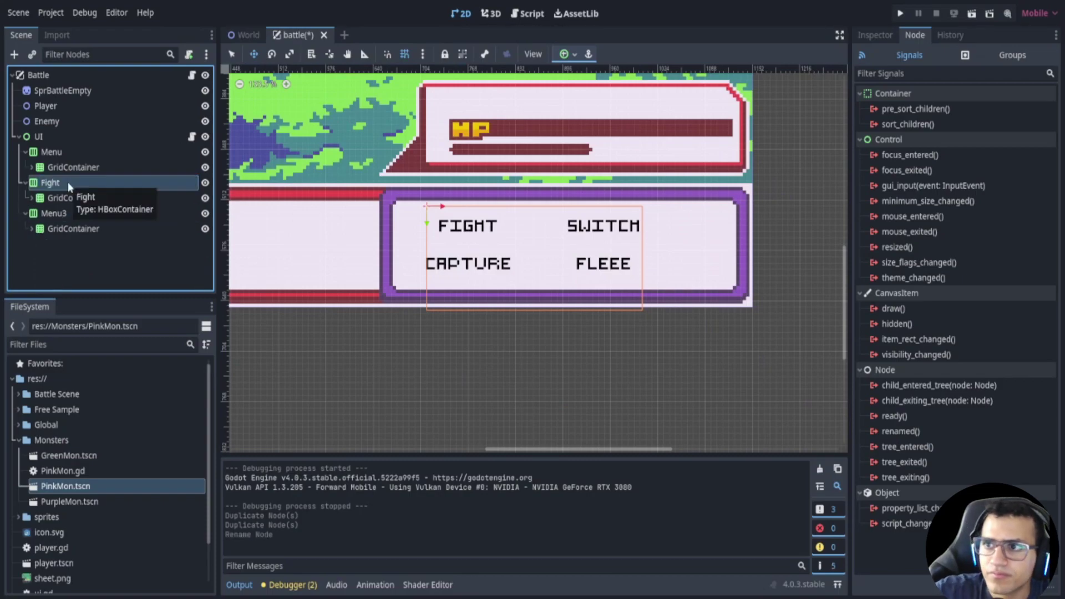
click(76, 220)
click(76, 222)
text(Swi)
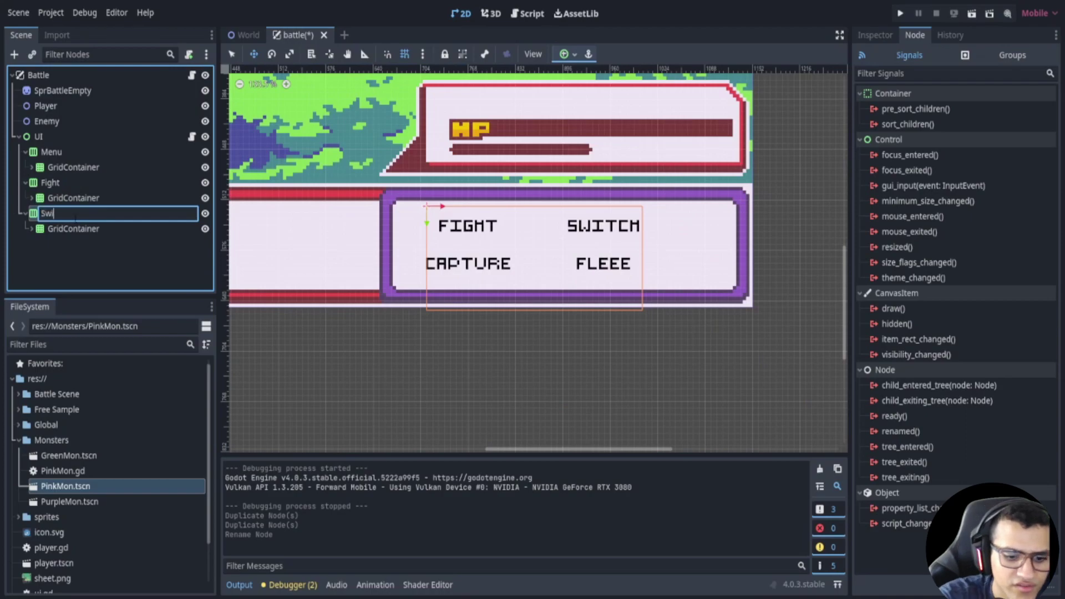
key(Return)
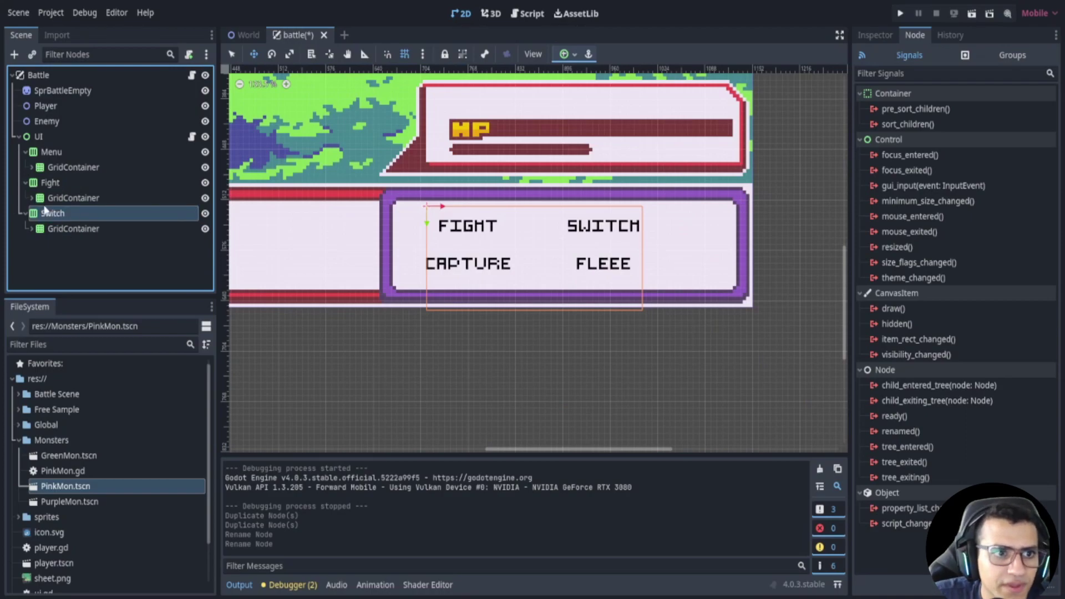
- Rename the first button in the Fight container's grid as Attack 1
click(32, 200)
click(31, 198)
click(64, 213)
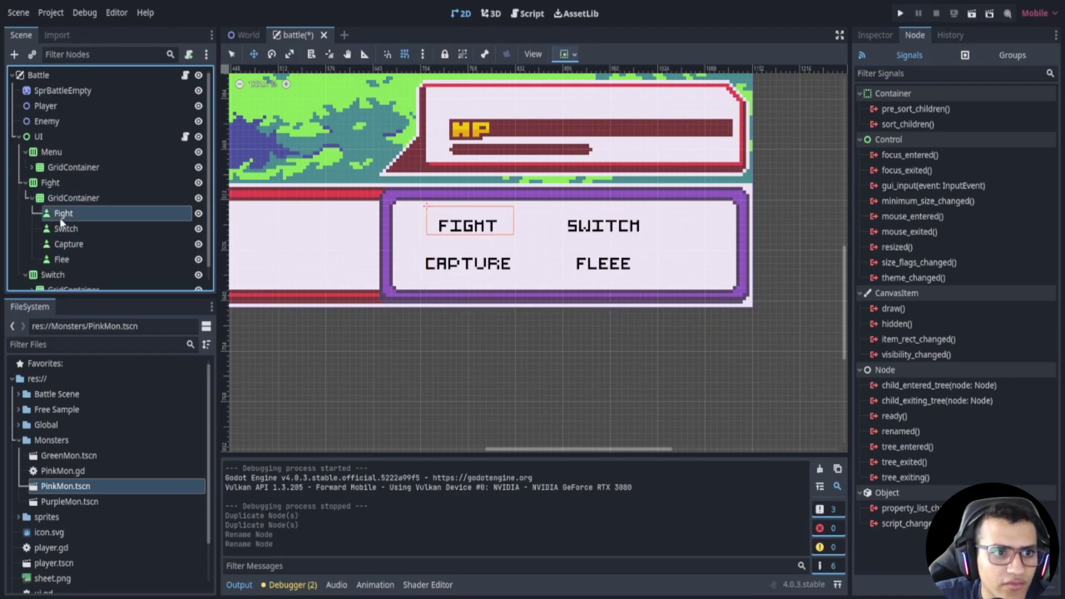
click(64, 213)
text(A)
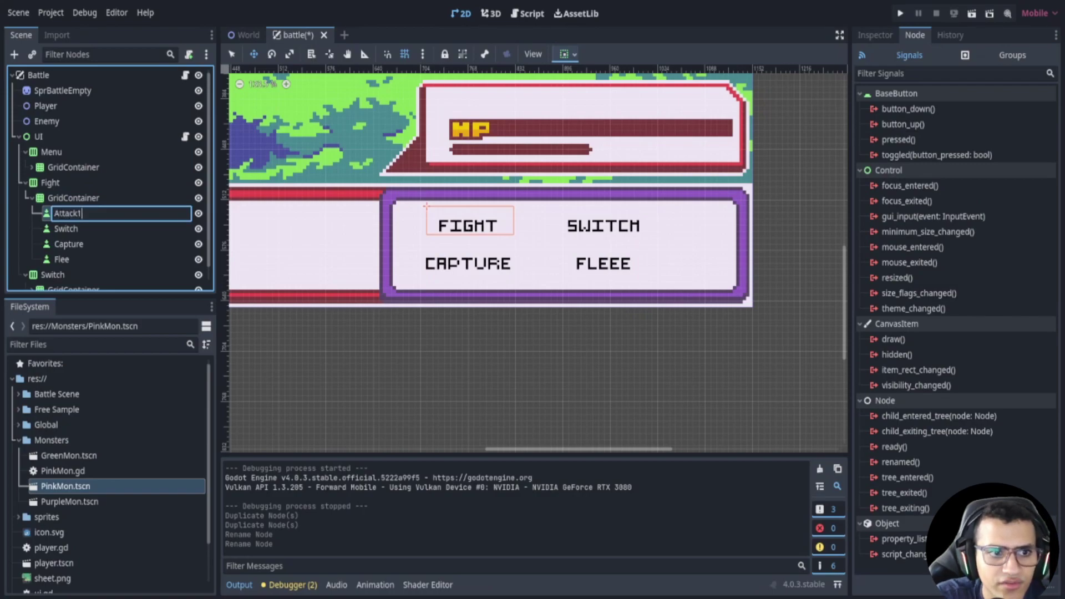
text(ttack 1)
key(Return)
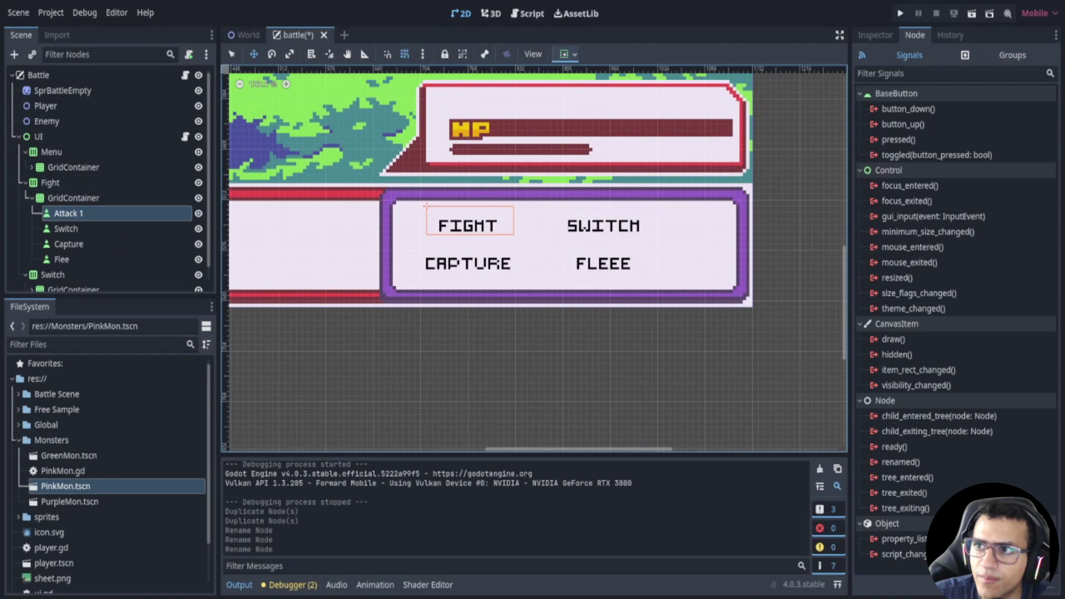
- Rename the Flee button node in the Fight container's grid as Back
click(81, 228)
click(89, 260)
double_click(88, 261)
text(Back)
key(Return)
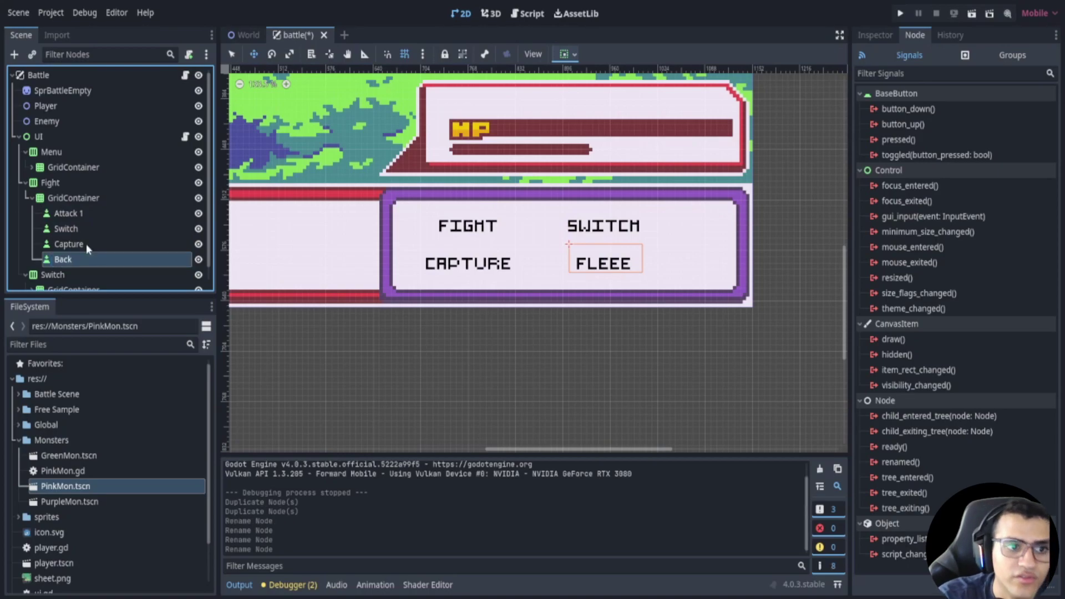
- Rename the Fight container's Switch button node as Attack 3 and its Capture button node as Attack 2
double_click(67, 213)
key(ctrl+c)
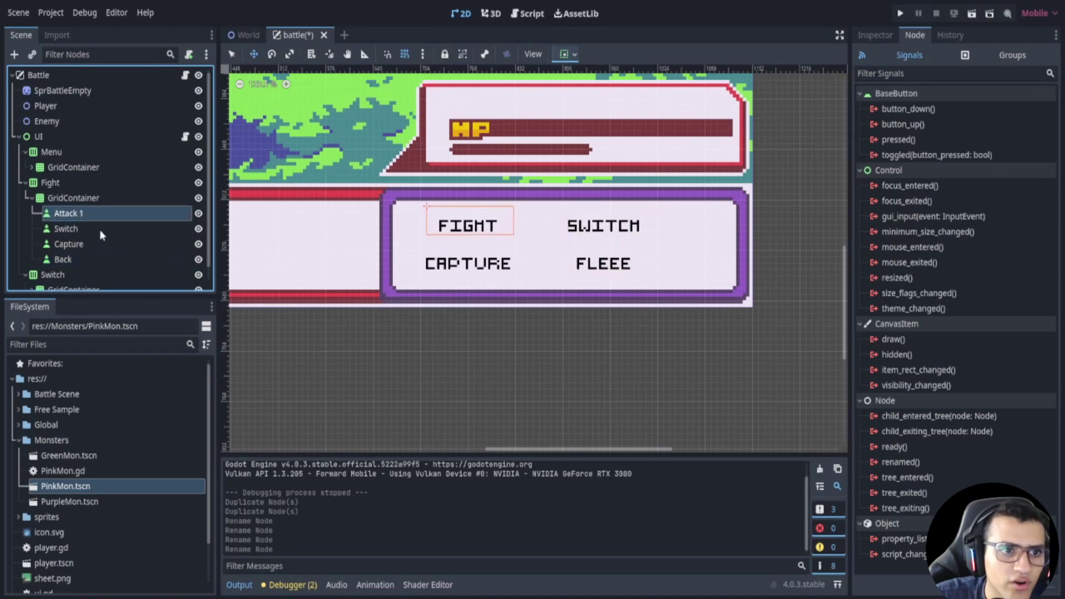
double_click(99, 229)
key(ctrl+v)
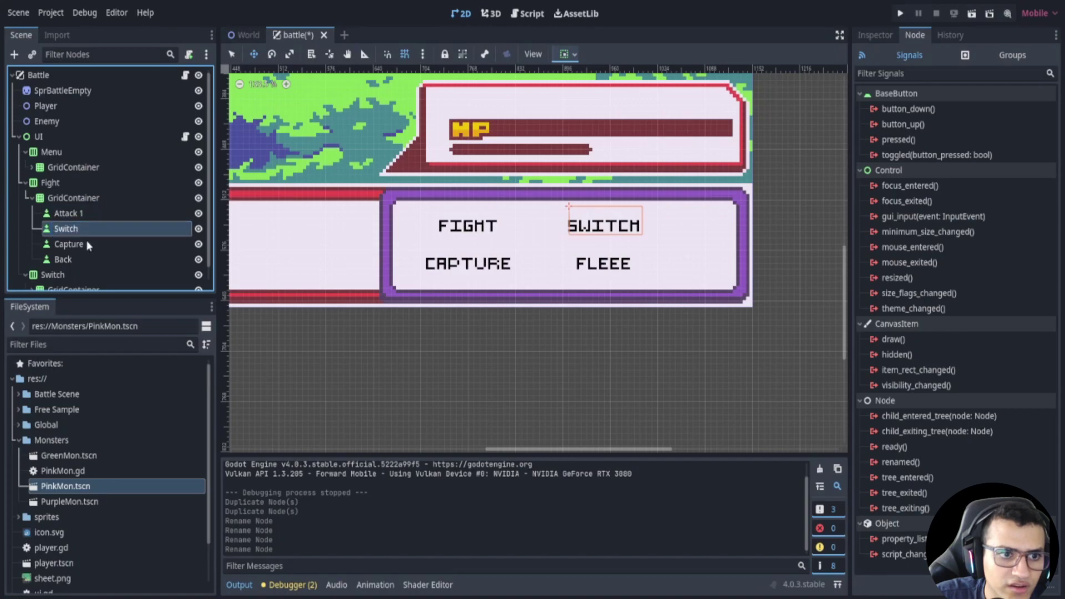
click(86, 244)
double_click(87, 245)
key(ctrl+v)
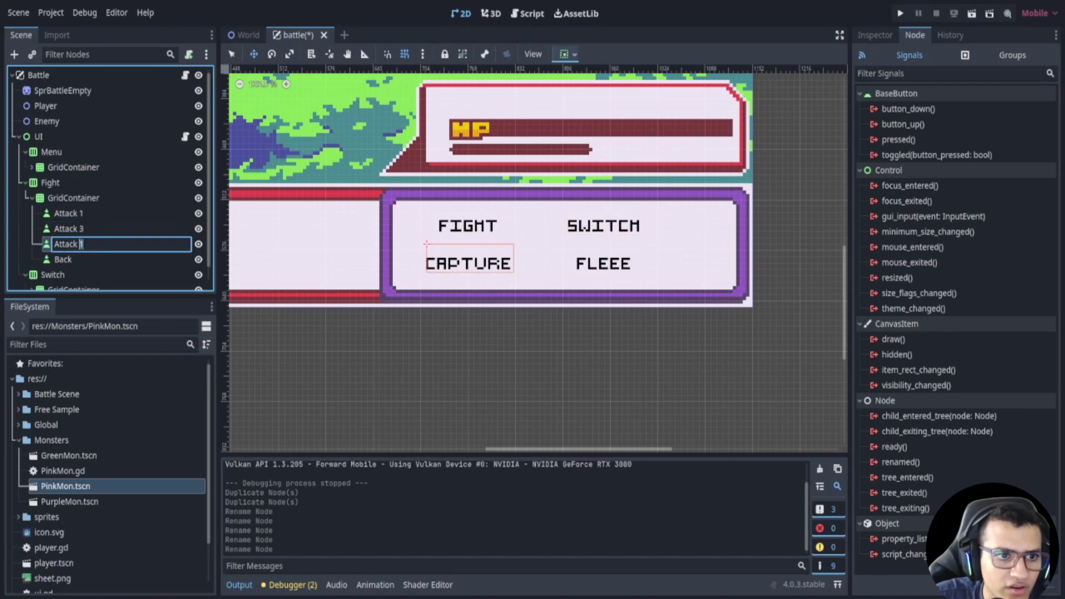
key(Return)
scroll(380, 357, down, 4)
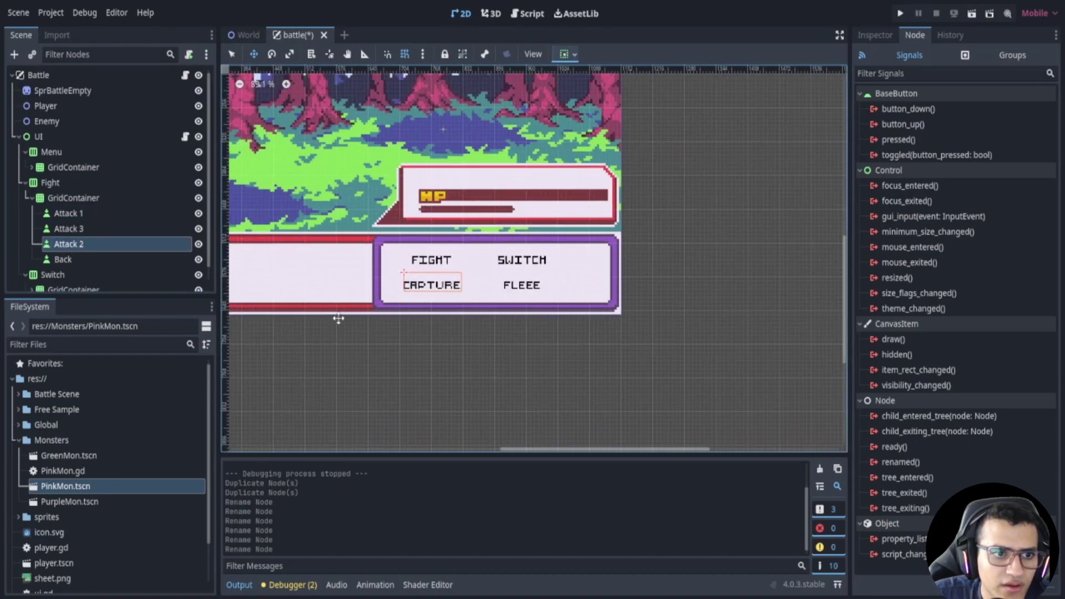
- Hide the Menu and Switch containers, leaving the Fight container visible for editing
click(195, 152)
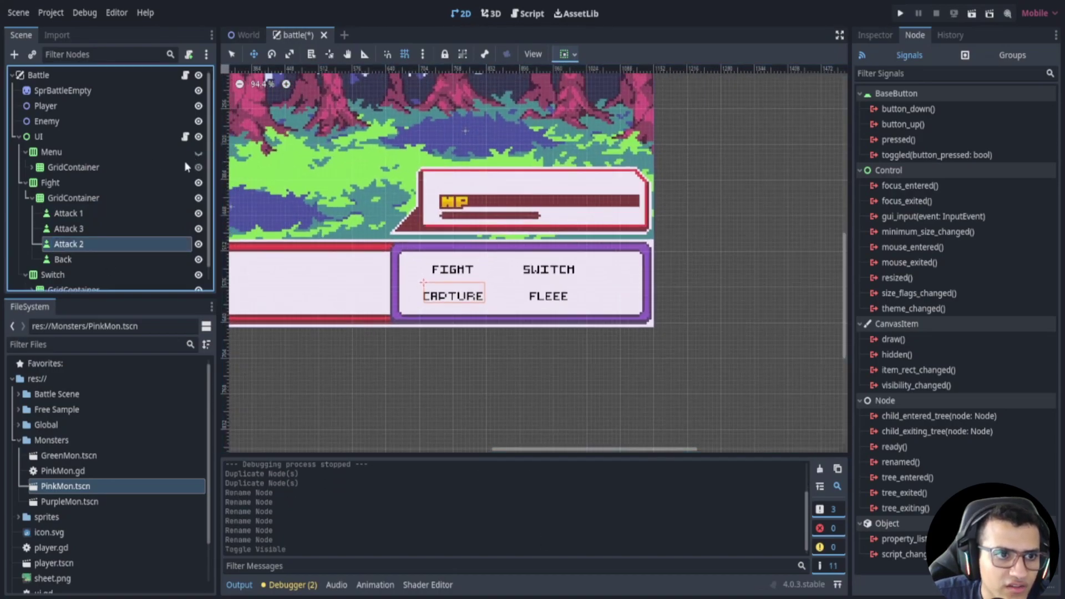
click(31, 198)
click(205, 214)
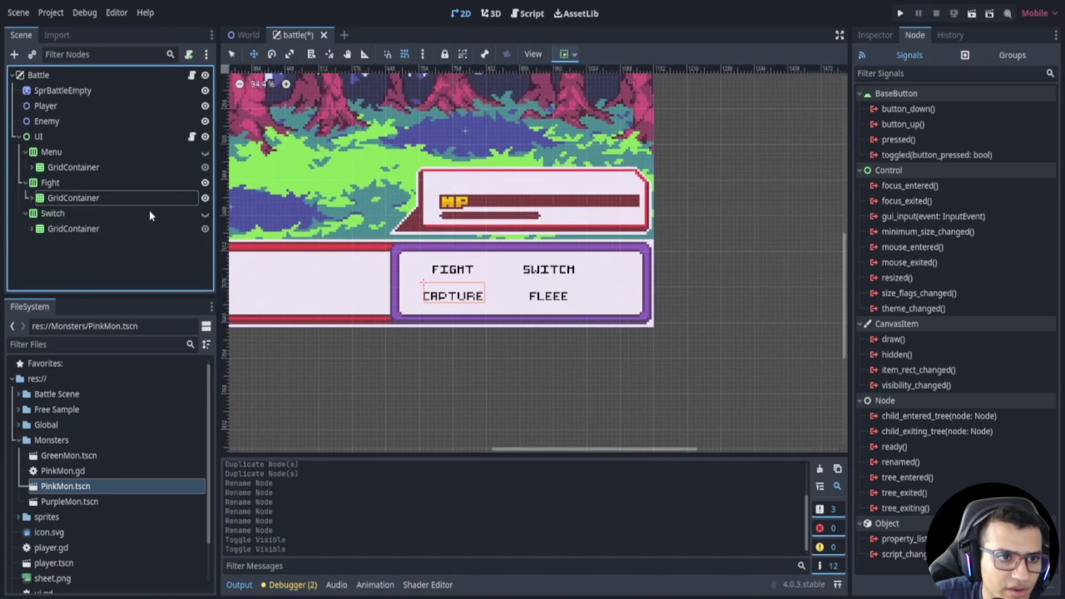
- Set the text of the Attack 1 button in the Fight container's grid to Blast
click(31, 198)
click(67, 214)
click(882, 35)
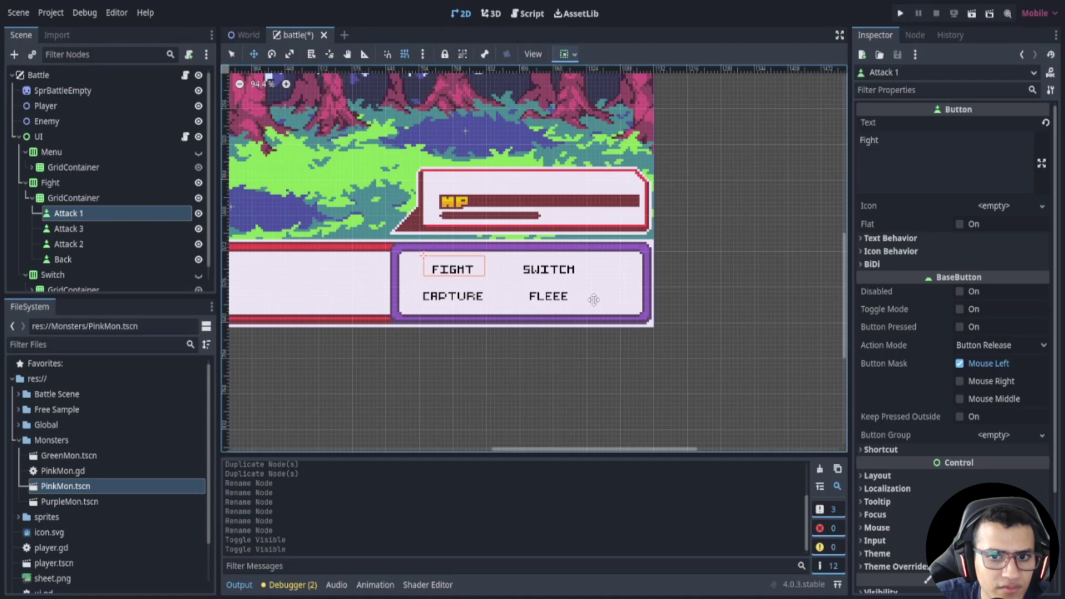
click(947, 157)
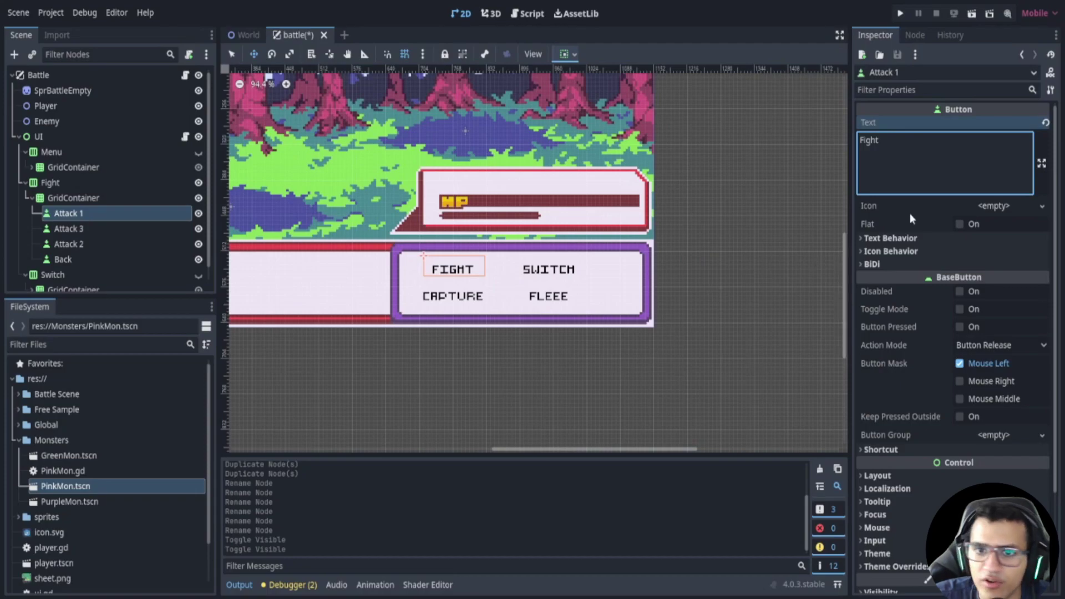
key(ctrl+a)
text(Blast)
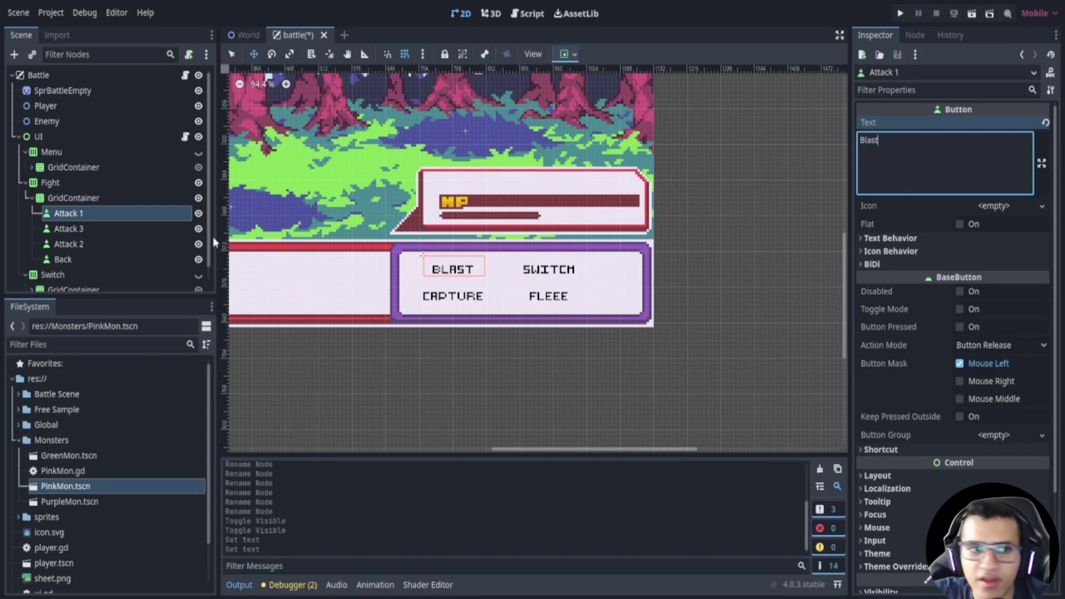
- Set the Attack 3 button's text to Blast and the Attack 2 button's text to Impact
click(69, 229)
click(944, 161)
key(ctrl+a)
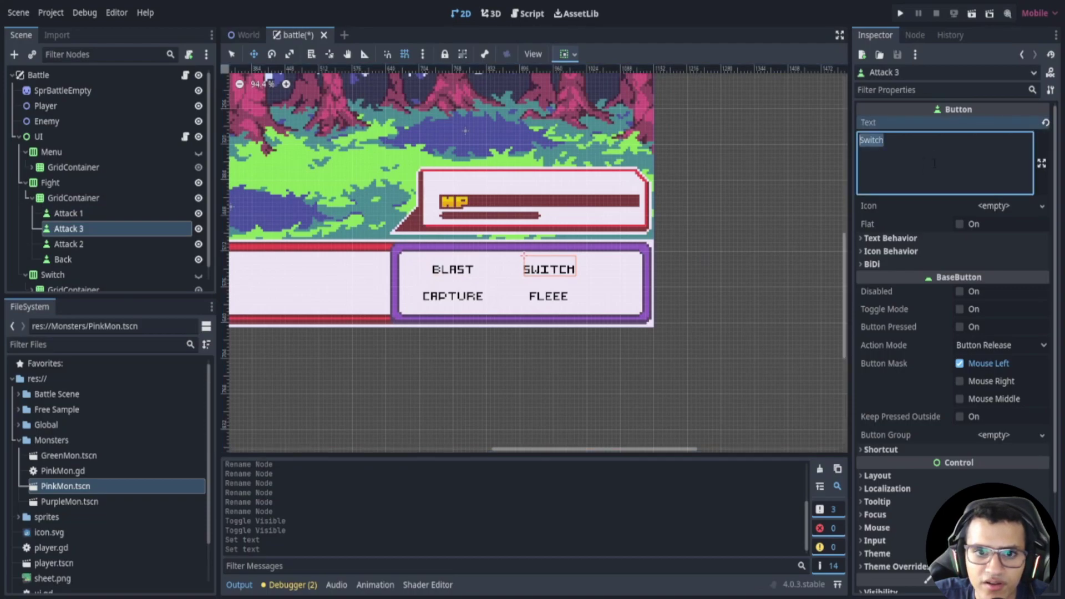
text(Blast)
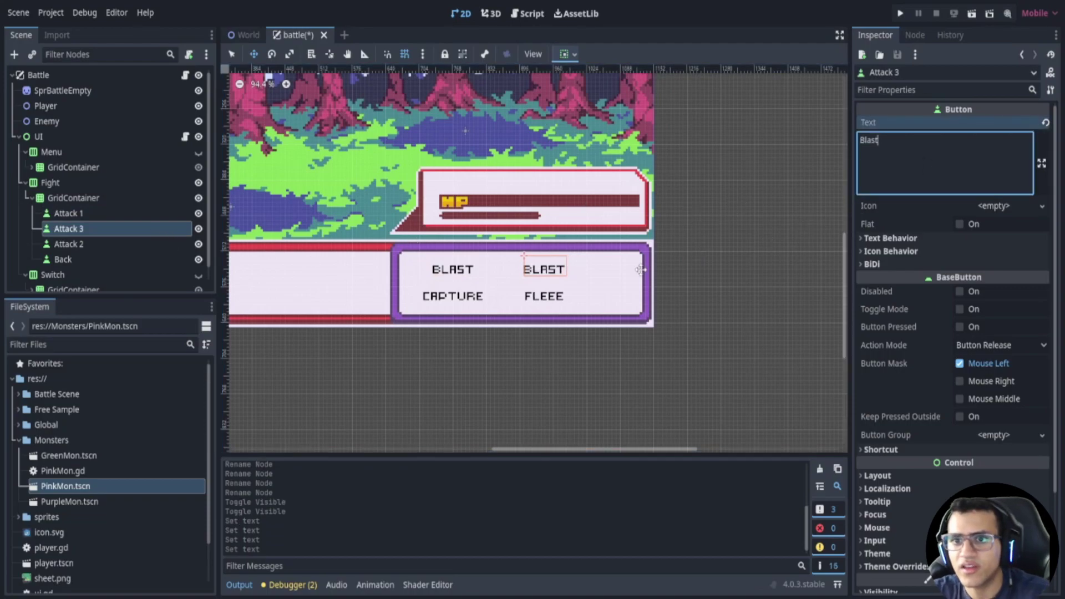
click(105, 245)
click(899, 165)
key(ctrl+a)
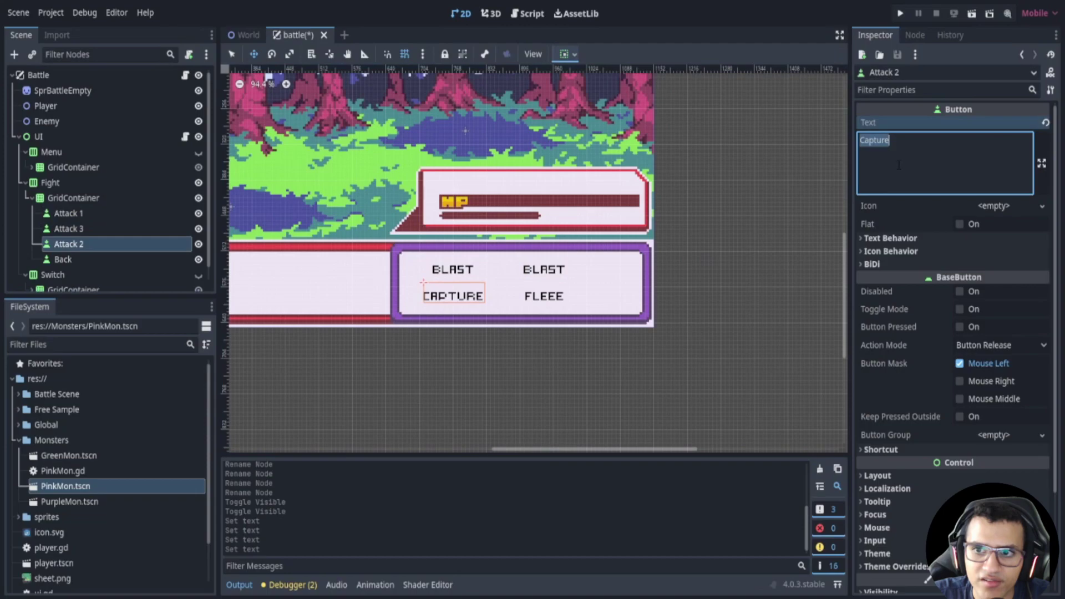
text(Impact)
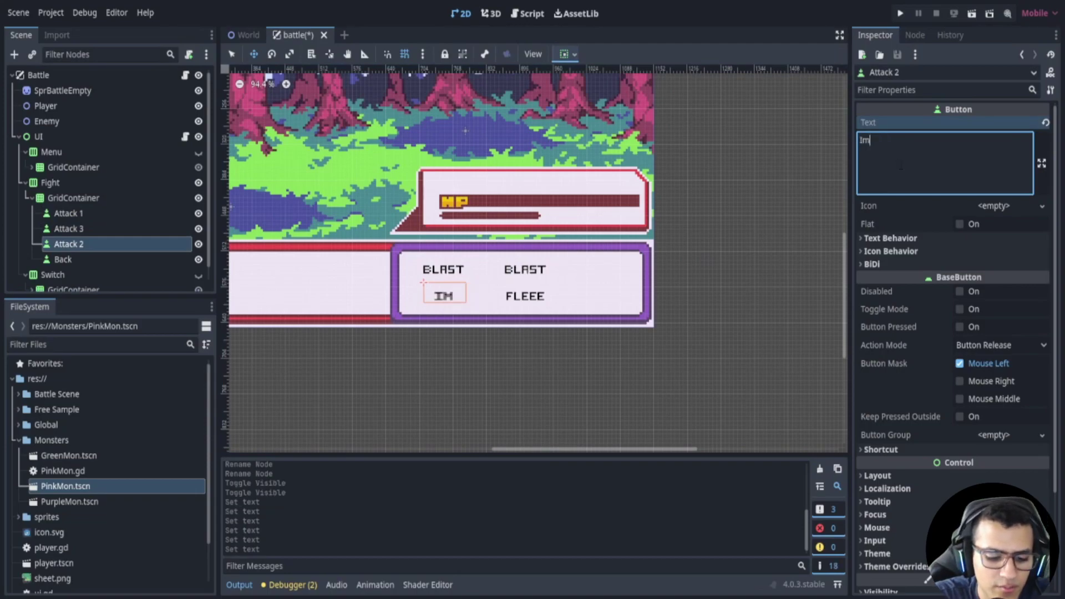
- Set the text of the Back button in the Fight container's grid to Back
click(105, 262)
click(983, 163)
key(ctrl+a)
text(Back)
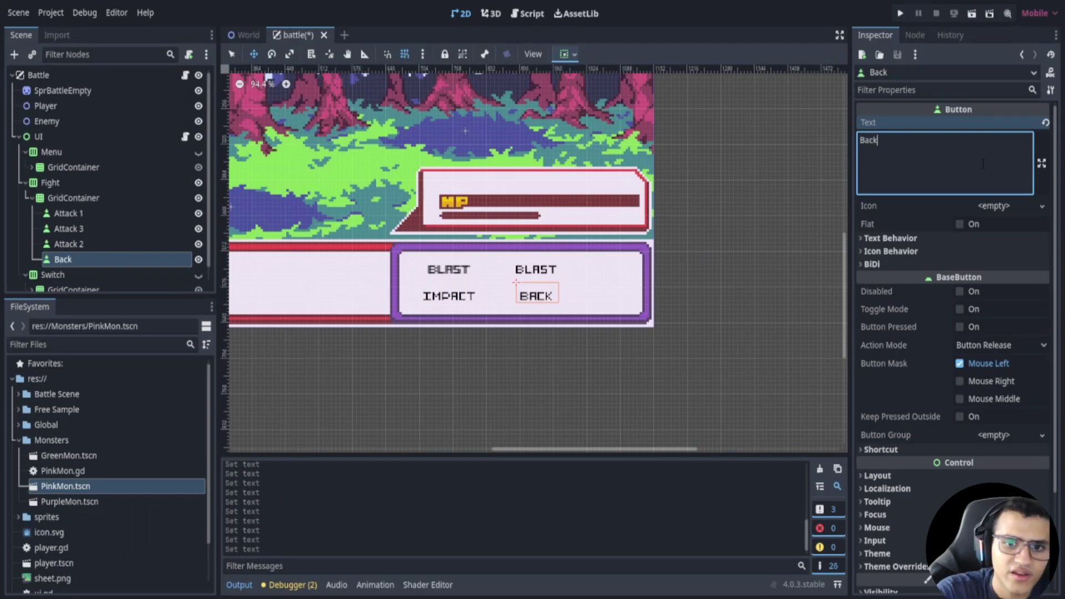
- Rename the Switch container's Flee button node as Back, set its text to Back, and save the scene
scroll(143, 223, down, 1)
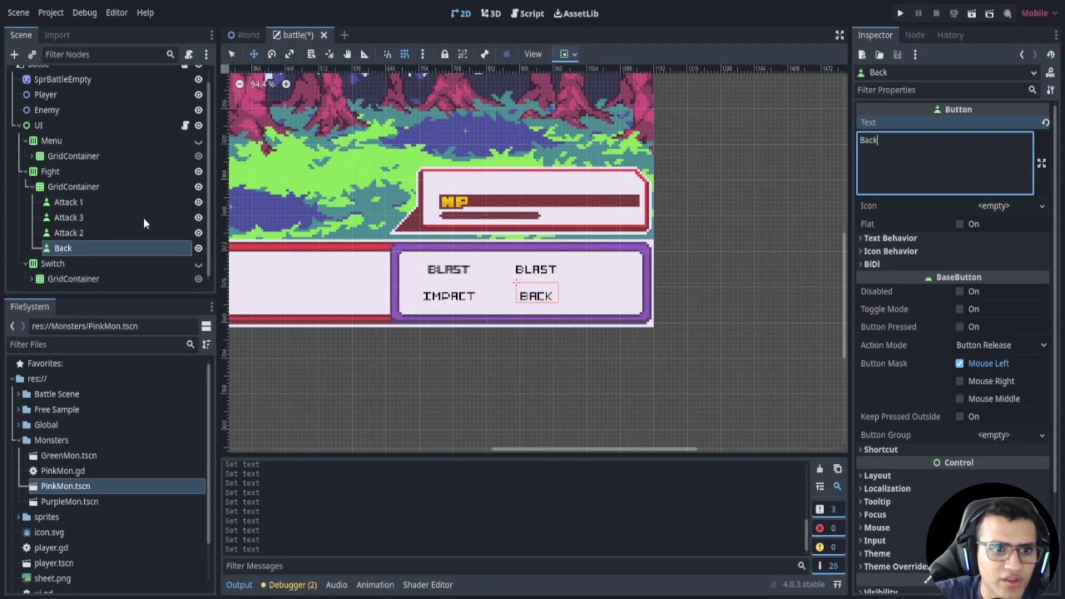
click(33, 279)
scroll(56, 272, down, 4)
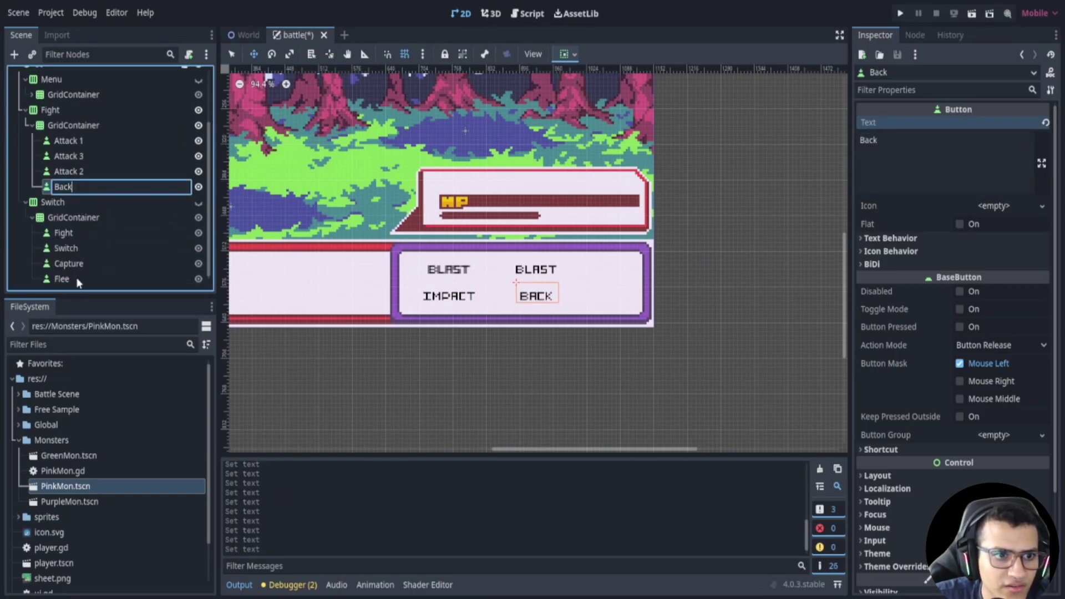
double_click(75, 277)
text(Back)
key(Return)
click(935, 192)
key(ctrl+a)
text(Back)
key(ctrl+s)
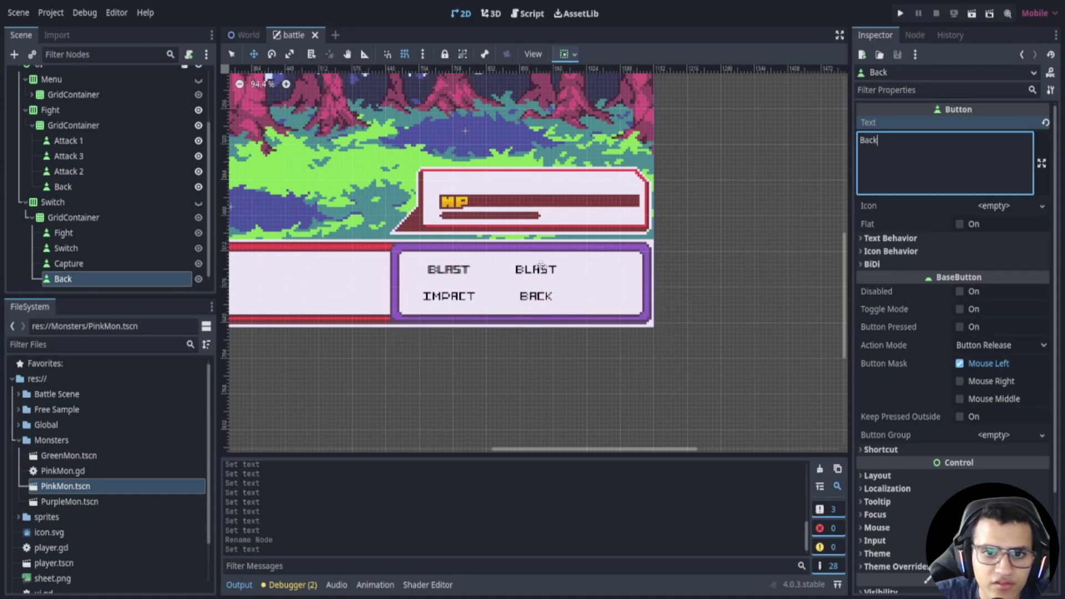
- Check the focus neighbors of the Fight container's Attack 3 button, and collapse the Fight container's grid
middle_drag(534, 300, 561, 313)
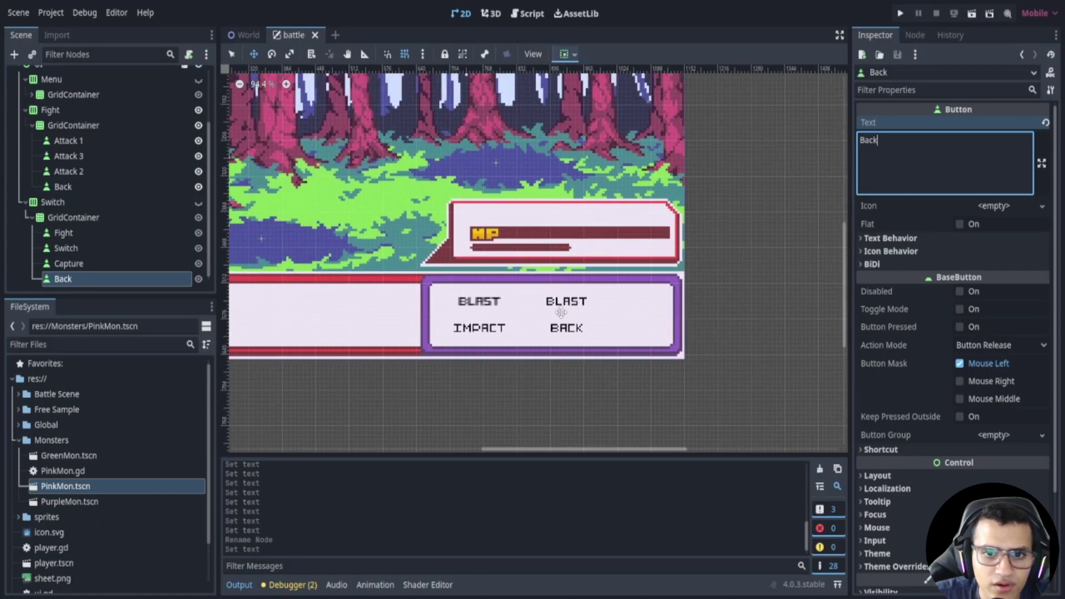
click(80, 156)
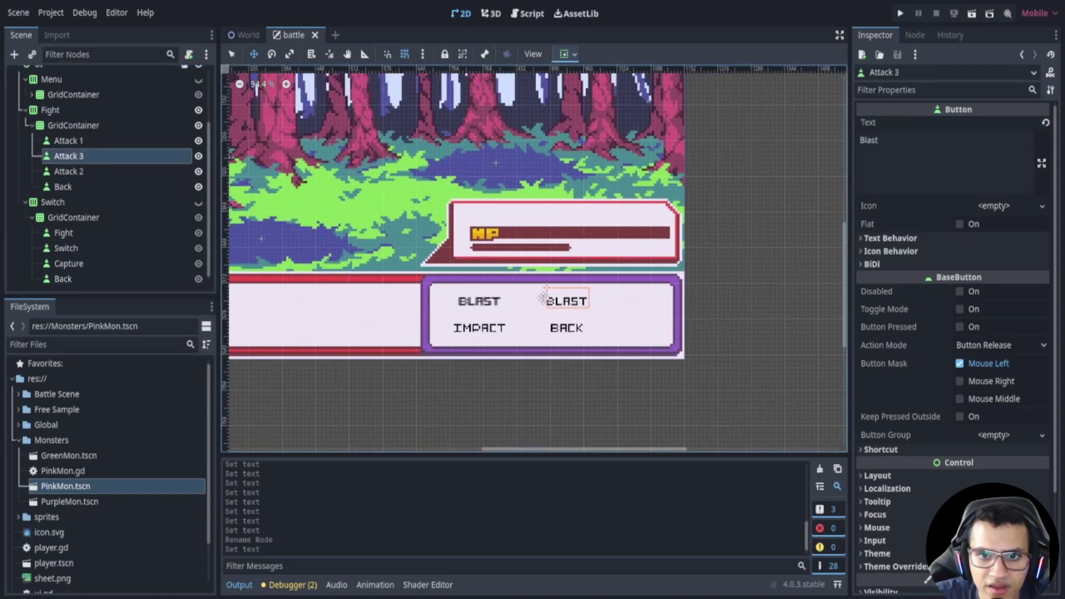
click(875, 515)
scroll(930, 410, down, 3)
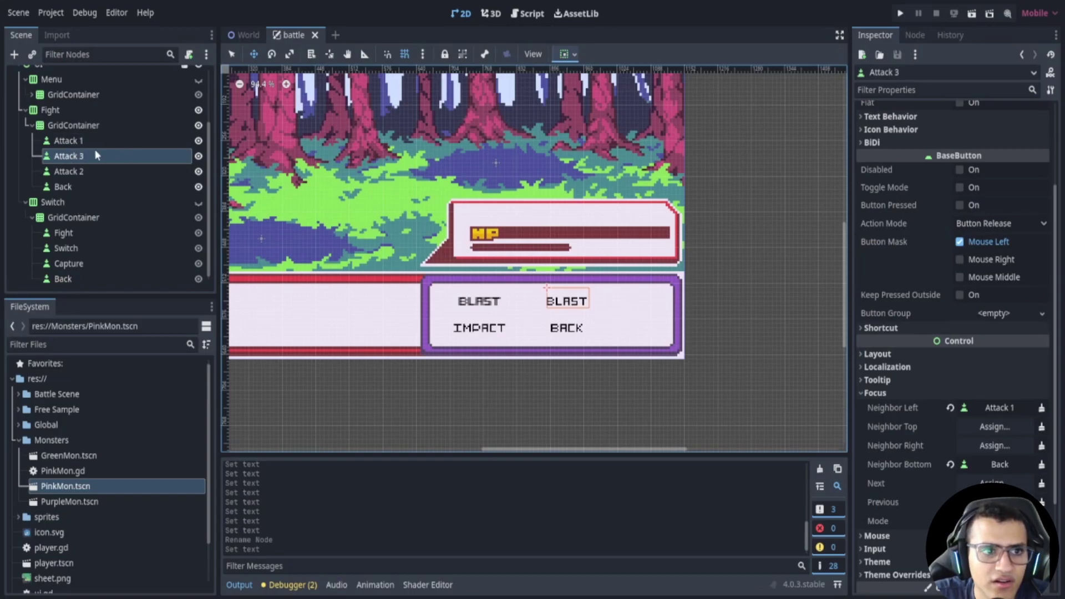
click(27, 126)
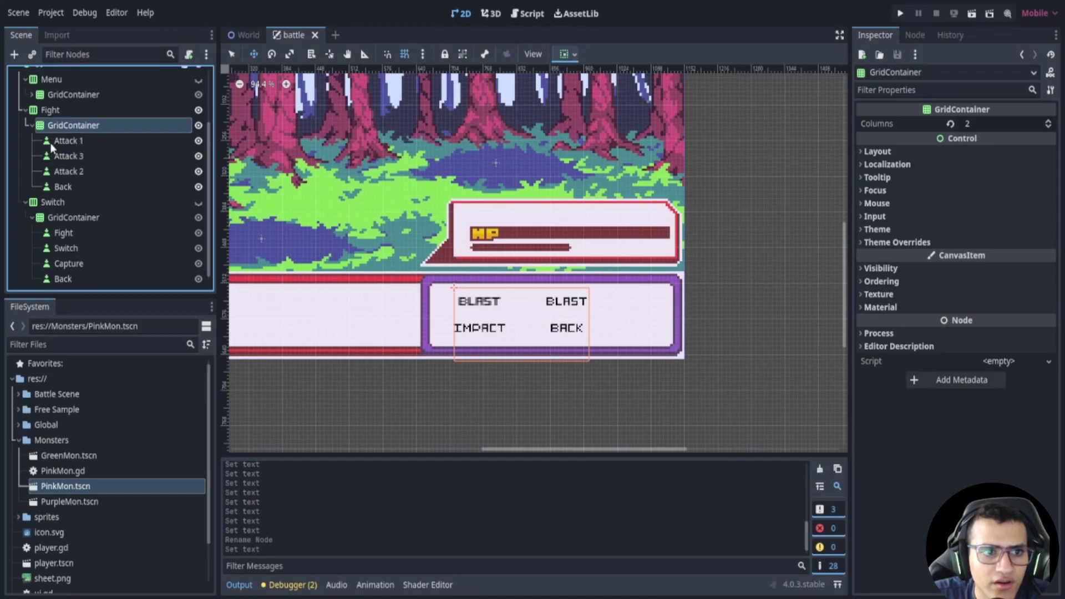
click(32, 128)
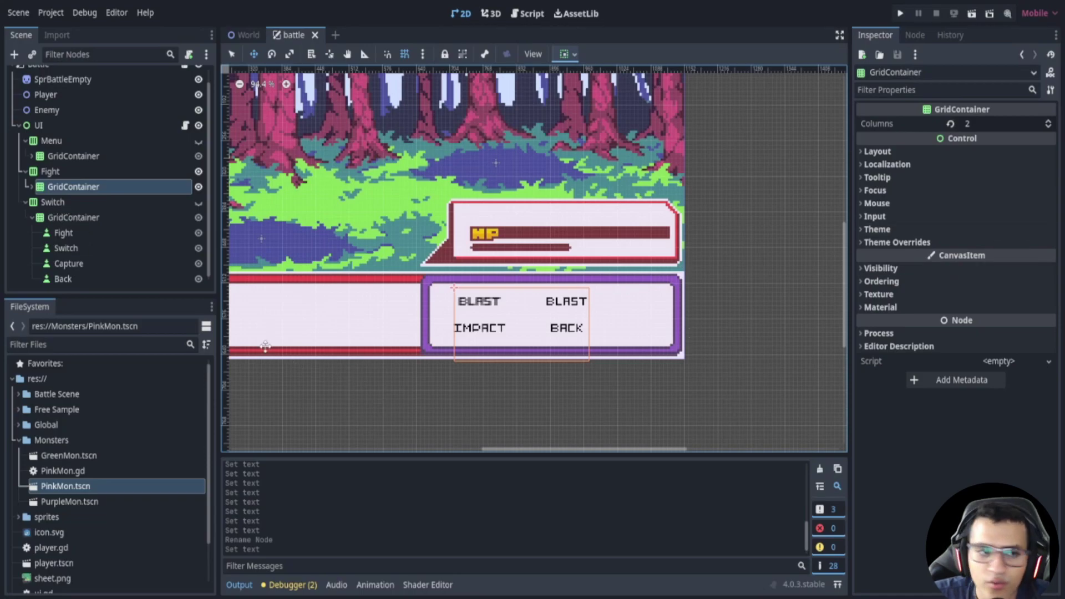
- Rename the Switch container's Fight button node as Dokimon 1, Switch as Dokimon 3, and Capture as Dokimon 2
click(101, 244)
double_click(91, 238)
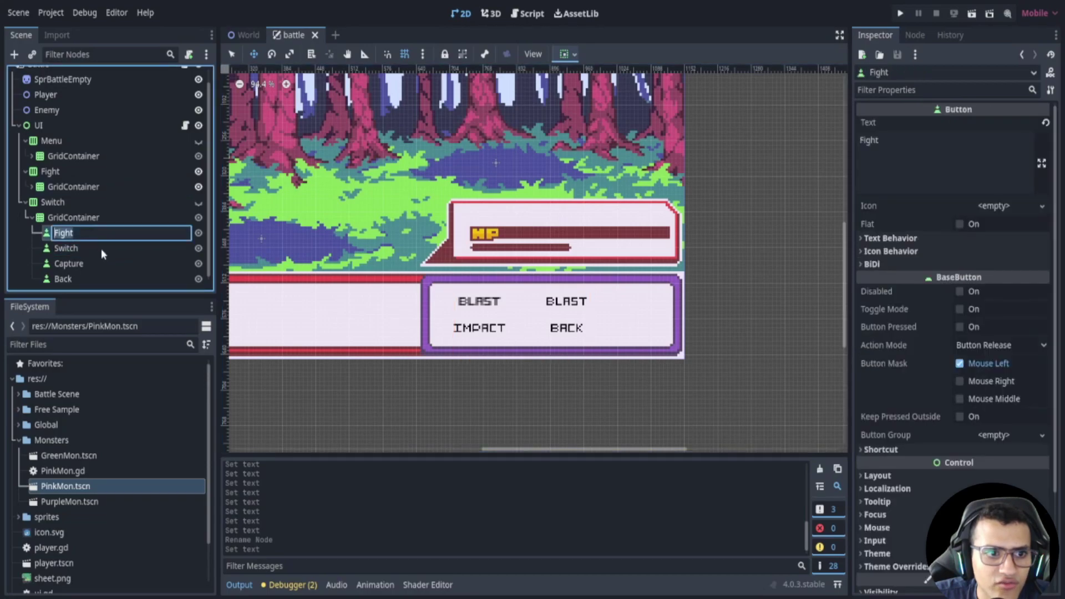
text(Dokimon 1)
double_click(99, 248)
key(ctrl+a)
text(Dokimon 3)
click(98, 264)
double_click(98, 264)
text(Dokimon 1)
text(2)
key(Return)
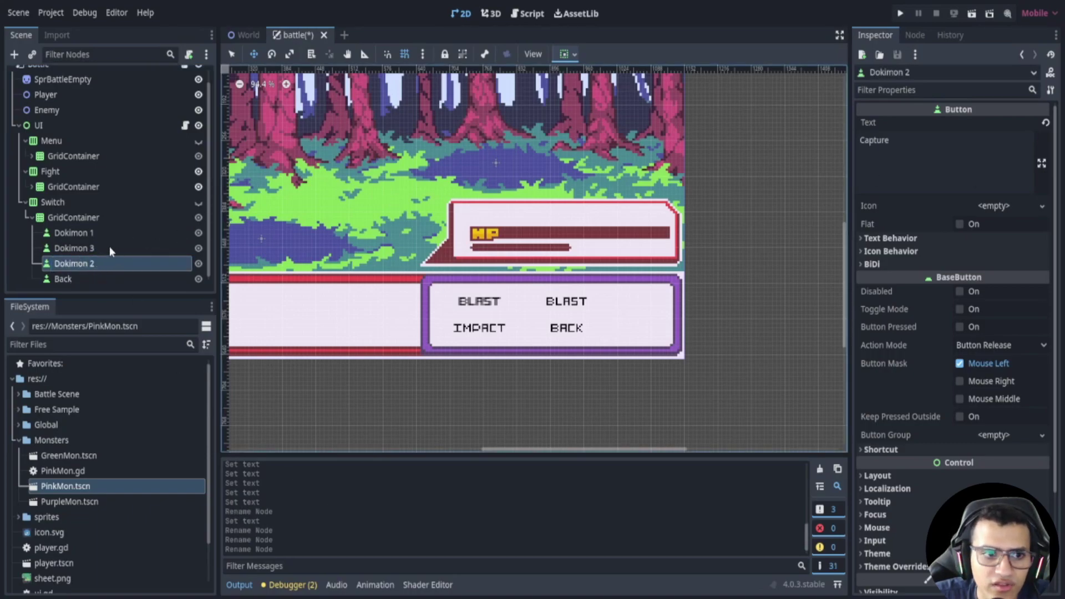
- Open the Dokimon 1 button's text for editing and save the battle scene
click(91, 233)
click(910, 179)
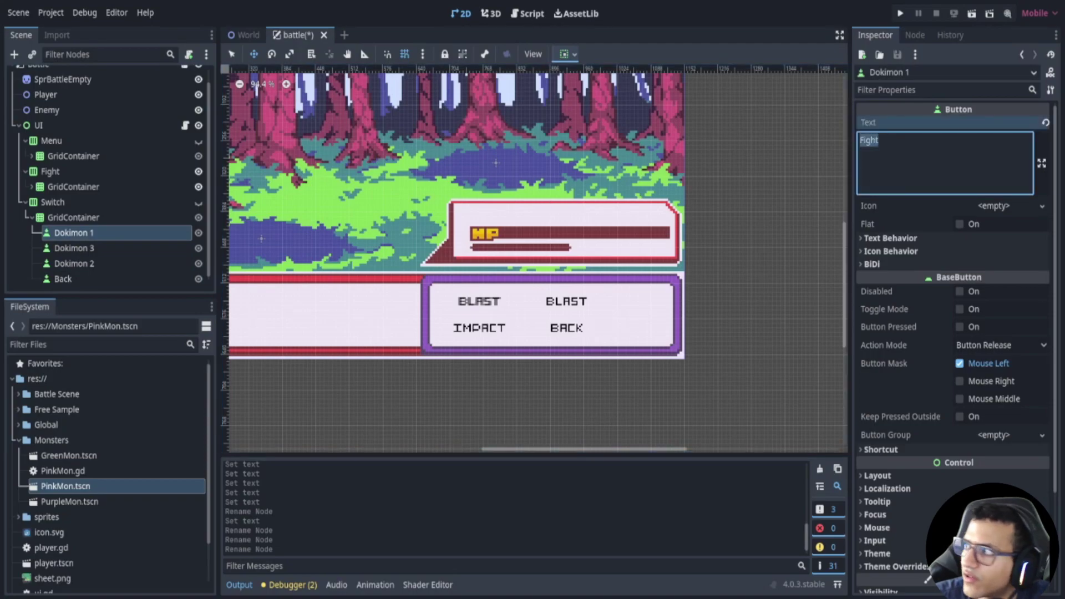
key(ctrl+s)
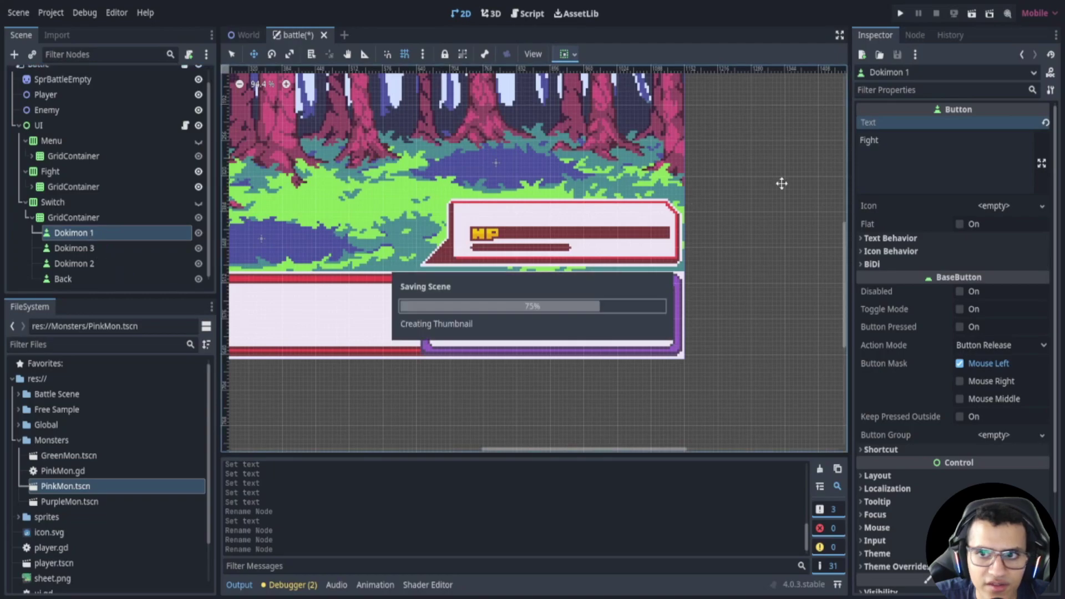
- Show the Menu container with Fight and Switch hidden, and save the scene
click(31, 218)
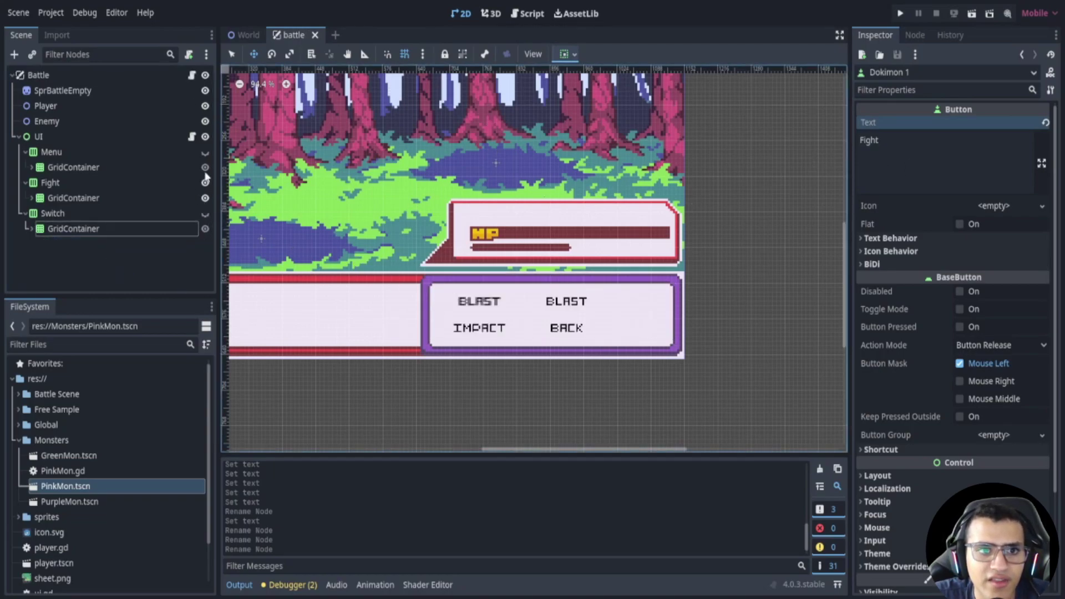
click(205, 213)
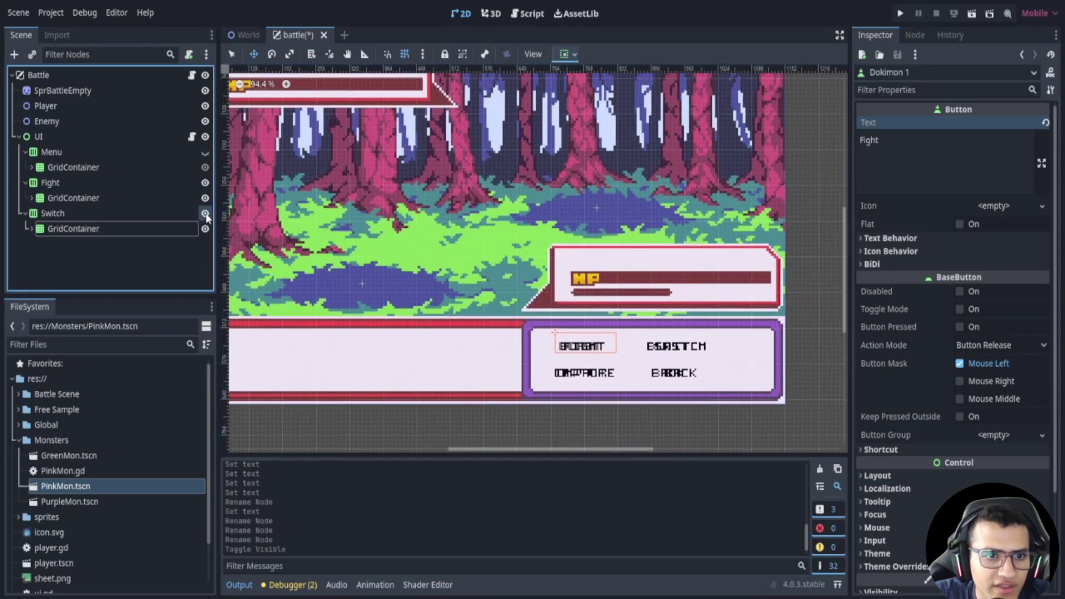
click(205, 213)
click(204, 183)
click(204, 151)
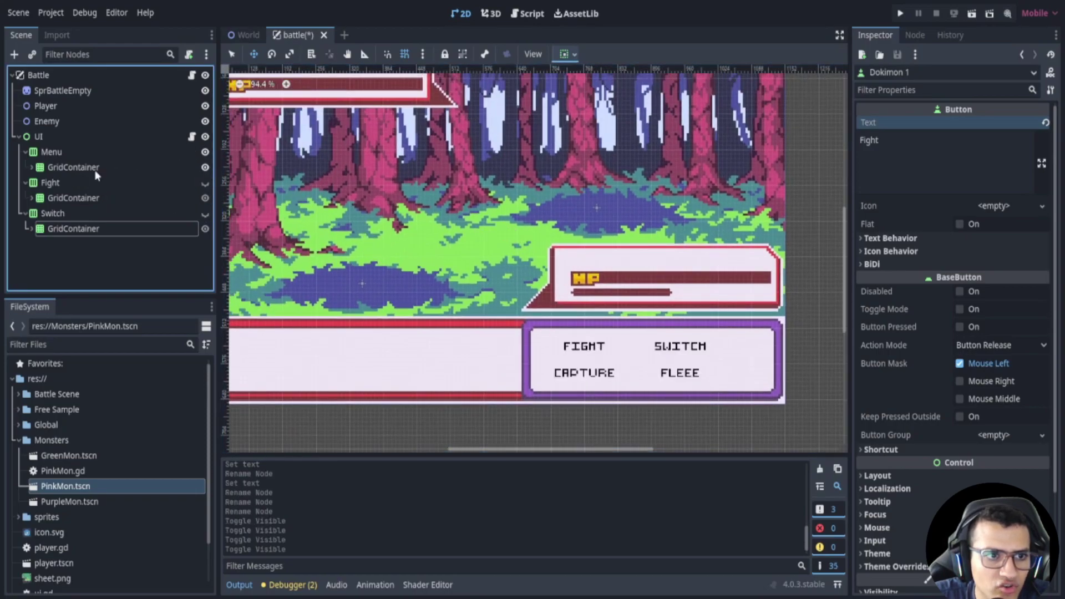
click(25, 183)
click(25, 199)
key(ctrl+s)
- Add a Label node, make it a child of the UI node, and duplicate it once
middle_drag(533, 256, 592, 299)
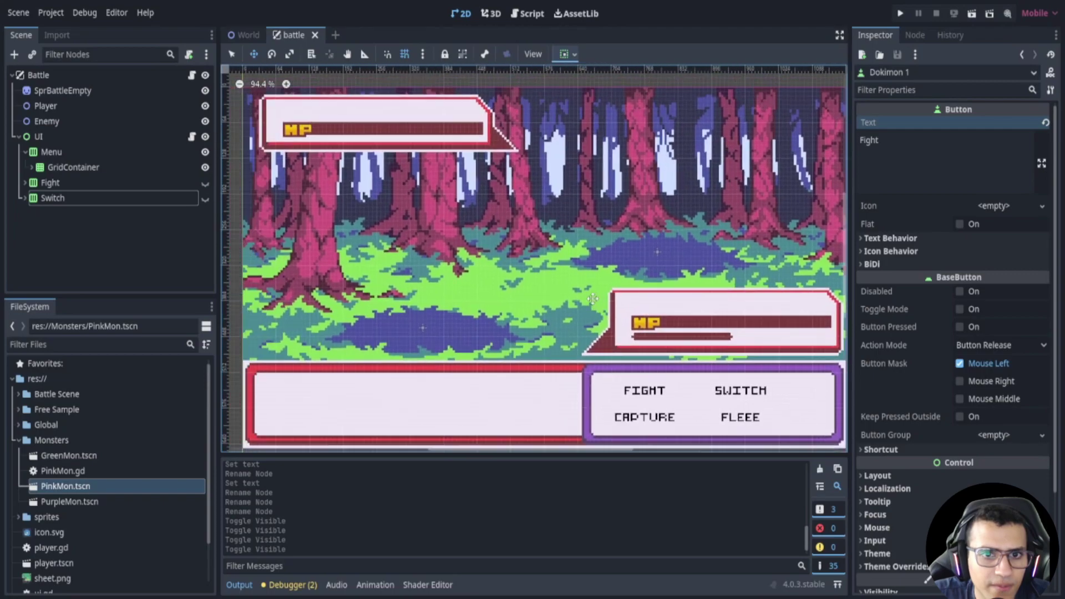
scroll(592, 299, down, 2)
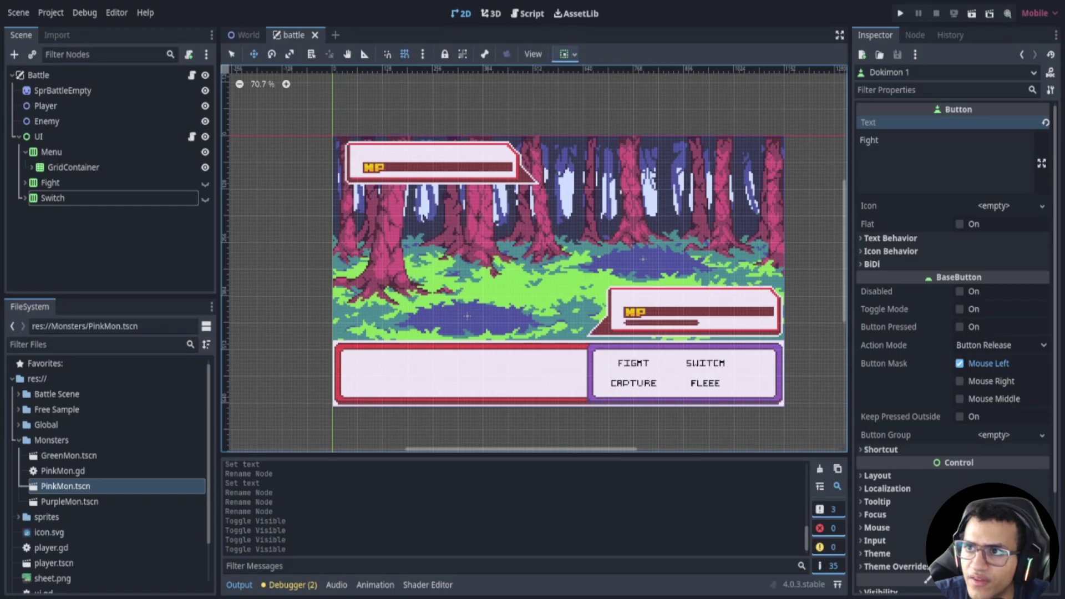
click(14, 54)
text(label)
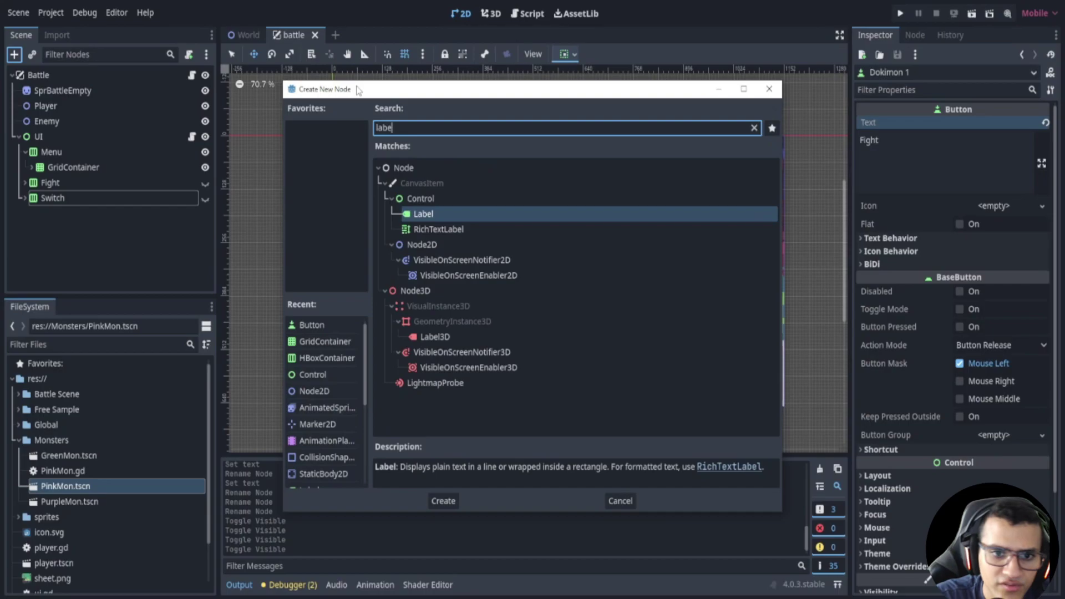
key(Return)
drag(50, 226, 60, 192)
click(31, 202)
click(25, 198)
click(50, 213)
key(ctrl+d)
- Add a ProgressBar under the UI node, about 59 by 16 at (269, 128), over the player's health bar
click(39, 136)
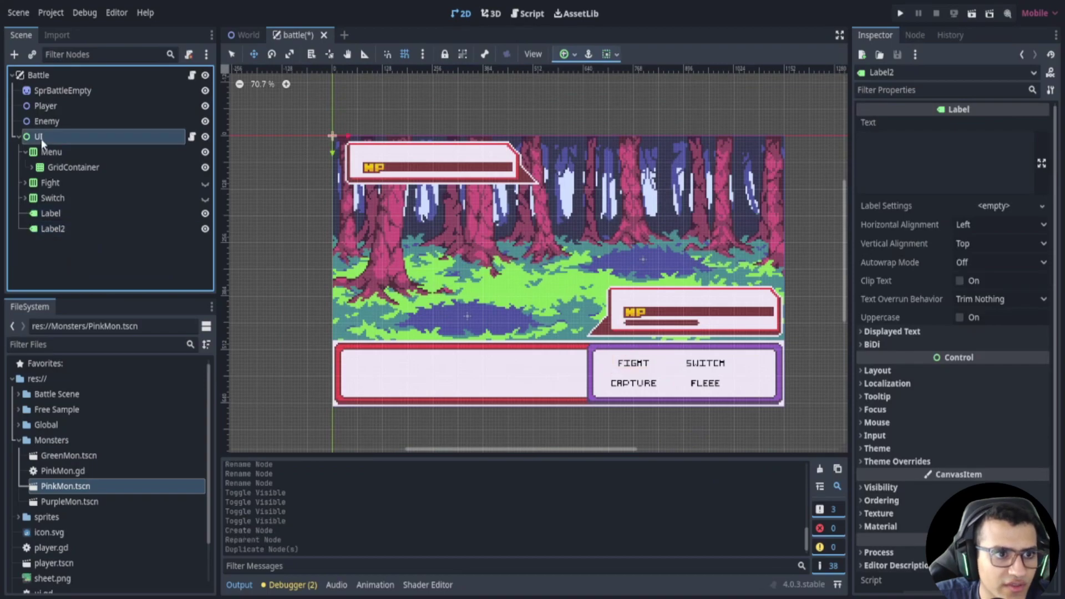
click(14, 54)
text(prog)
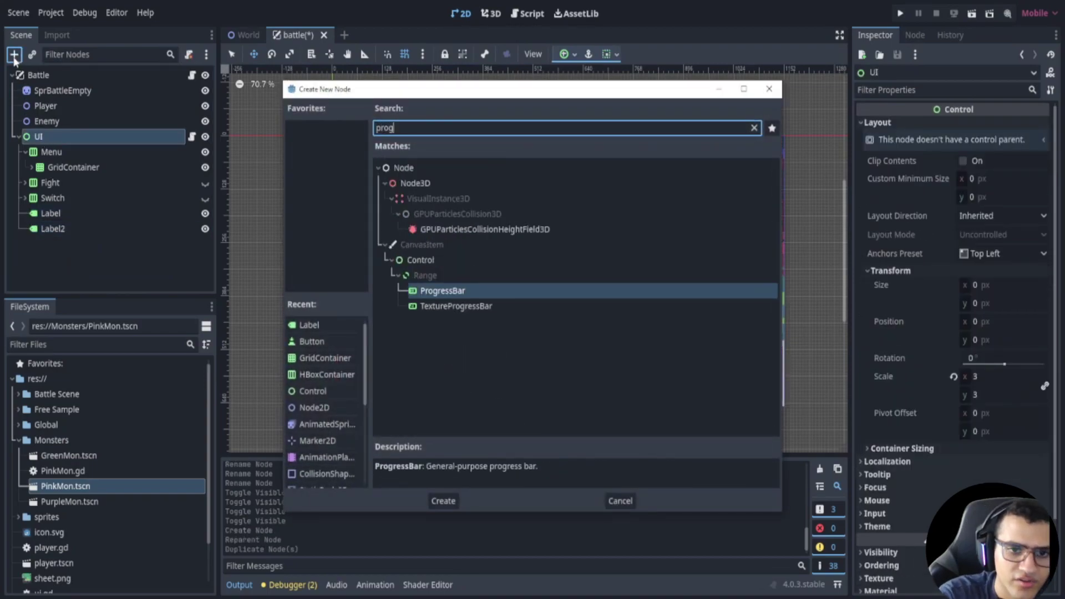
key(Return)
key(q)
drag(340, 149, 686, 309)
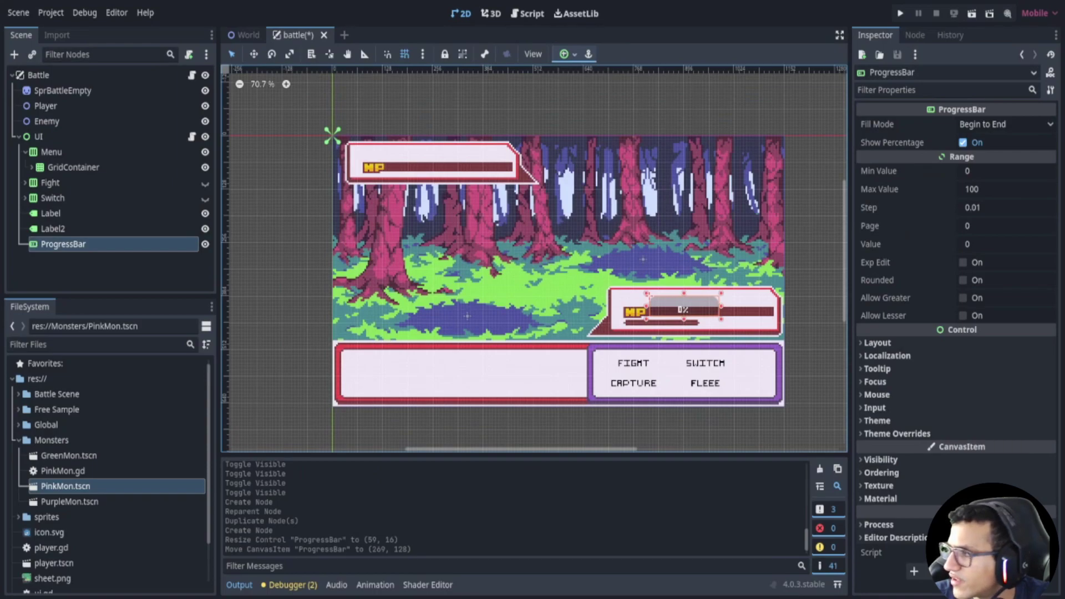
- Override the progress bar's Background style with a new StyleBoxEmpty
click(932, 431)
scroll(937, 428, down, 1)
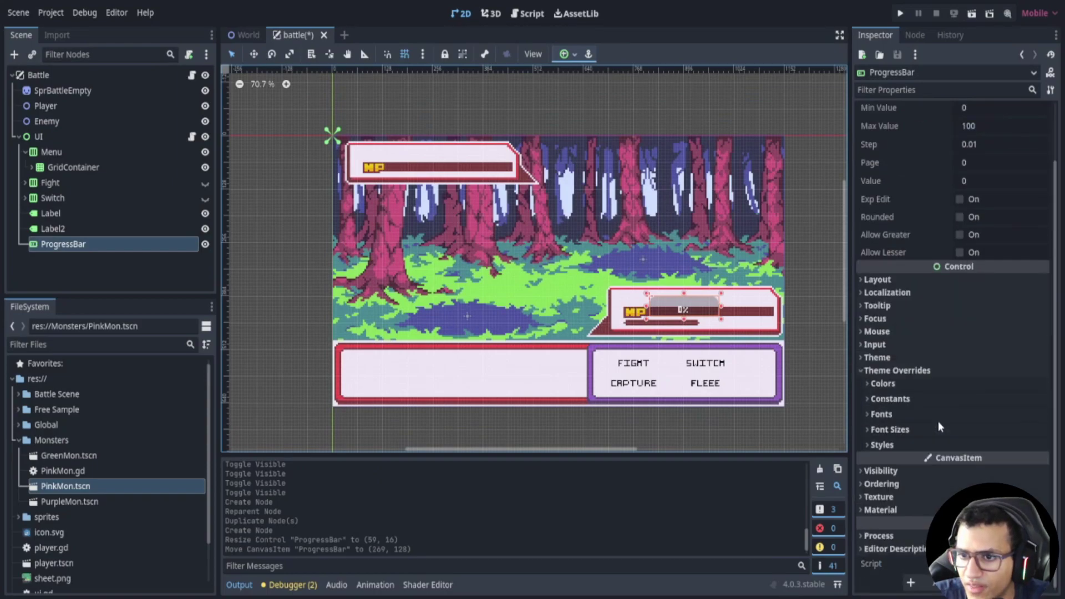
click(910, 444)
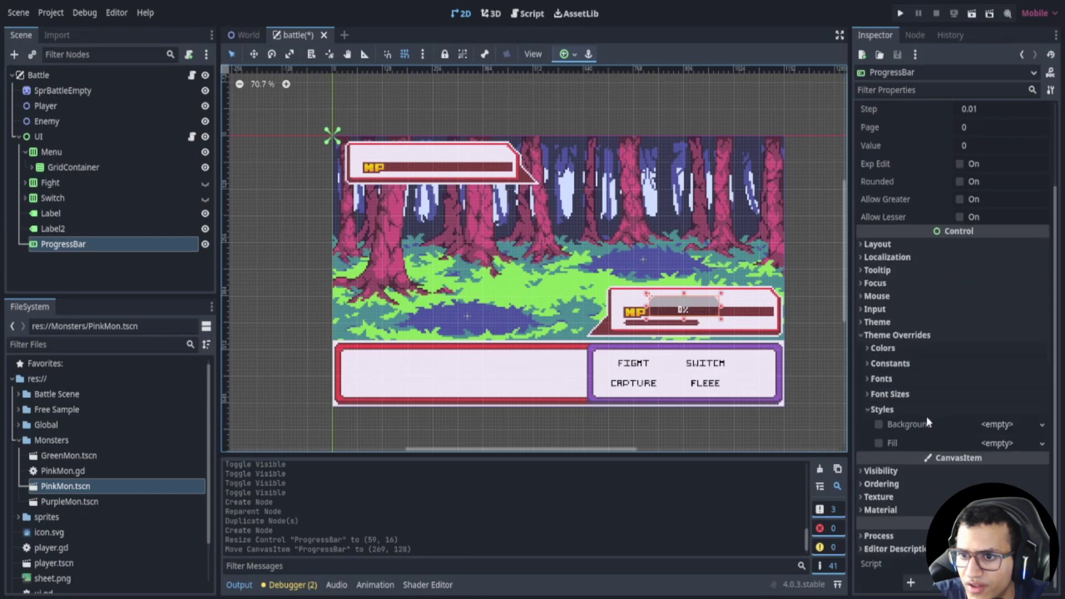
click(1003, 425)
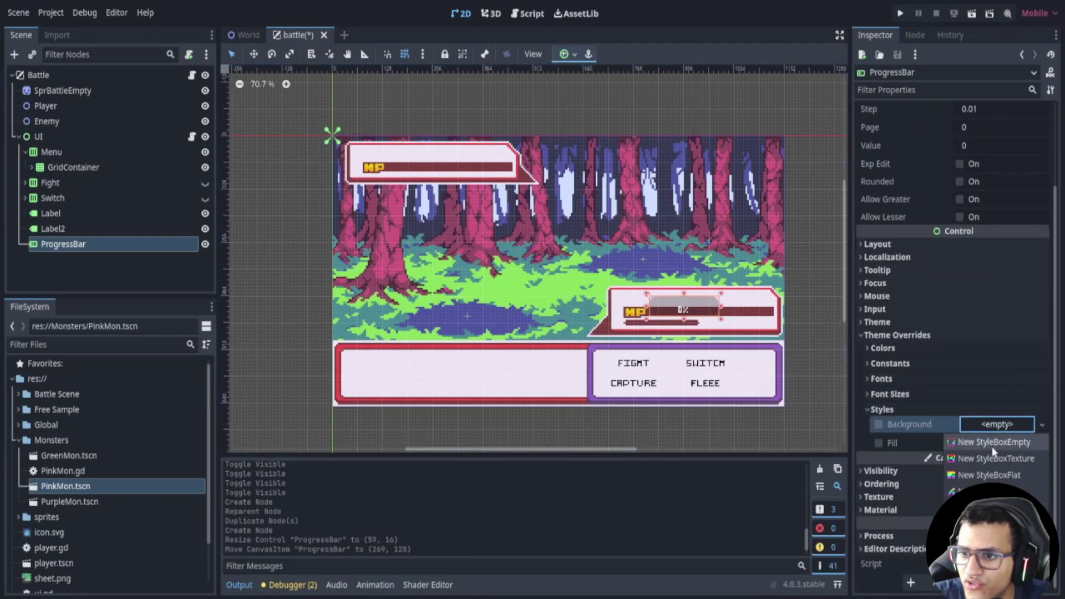
click(992, 446)
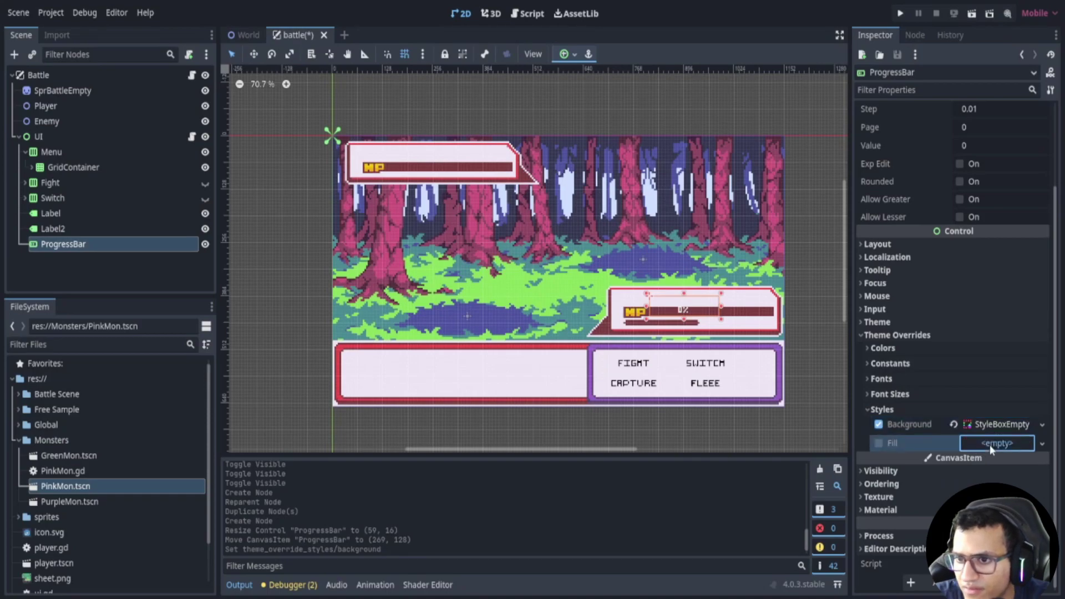
- Override the progress bar's Fill style with a new StyleBoxFlat whose background color is 00ff00
click(989, 444)
click(993, 492)
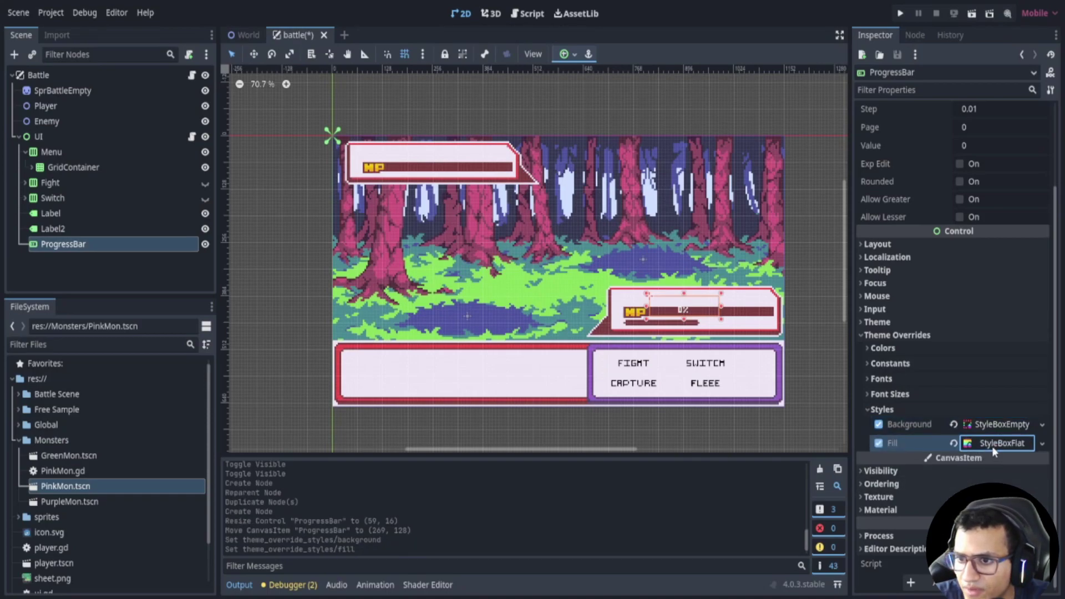
click(993, 444)
scroll(1002, 388, down, 5)
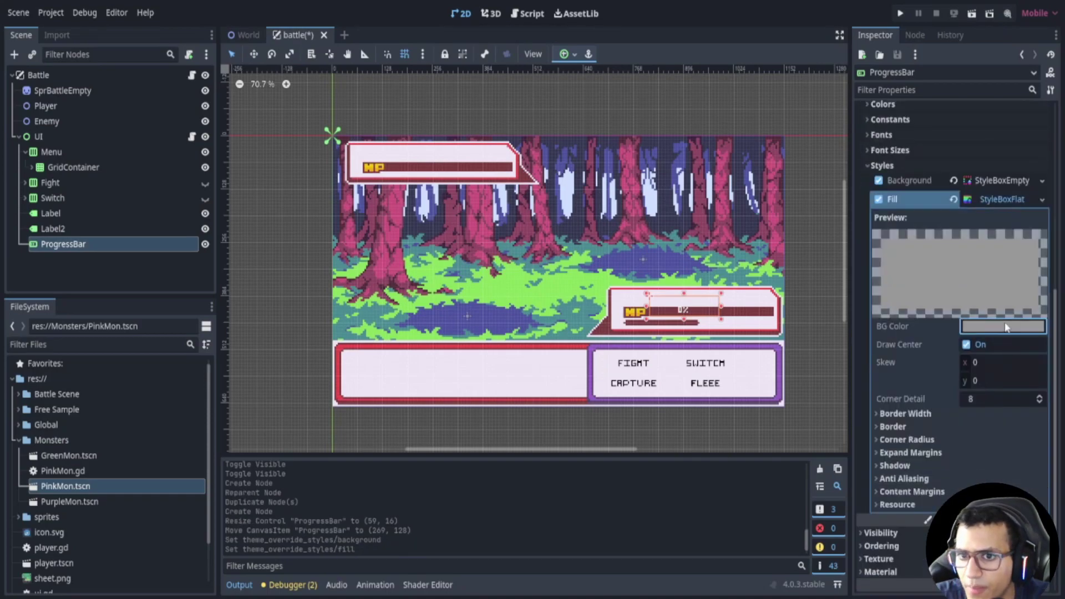
click(1007, 327)
drag(970, 213, 911, 233)
drag(987, 194, 912, 195)
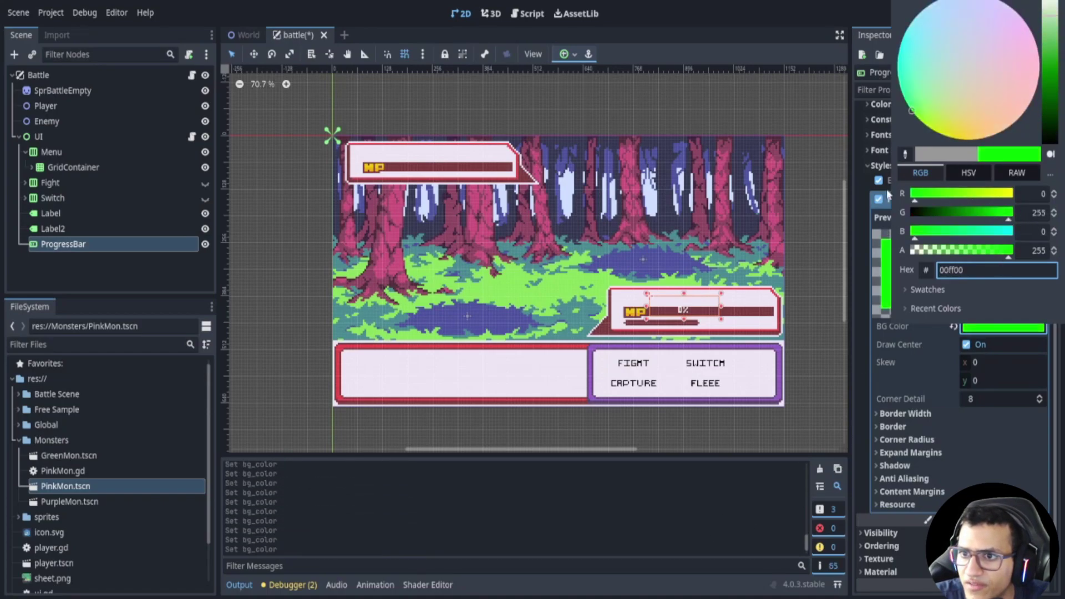
click(795, 462)
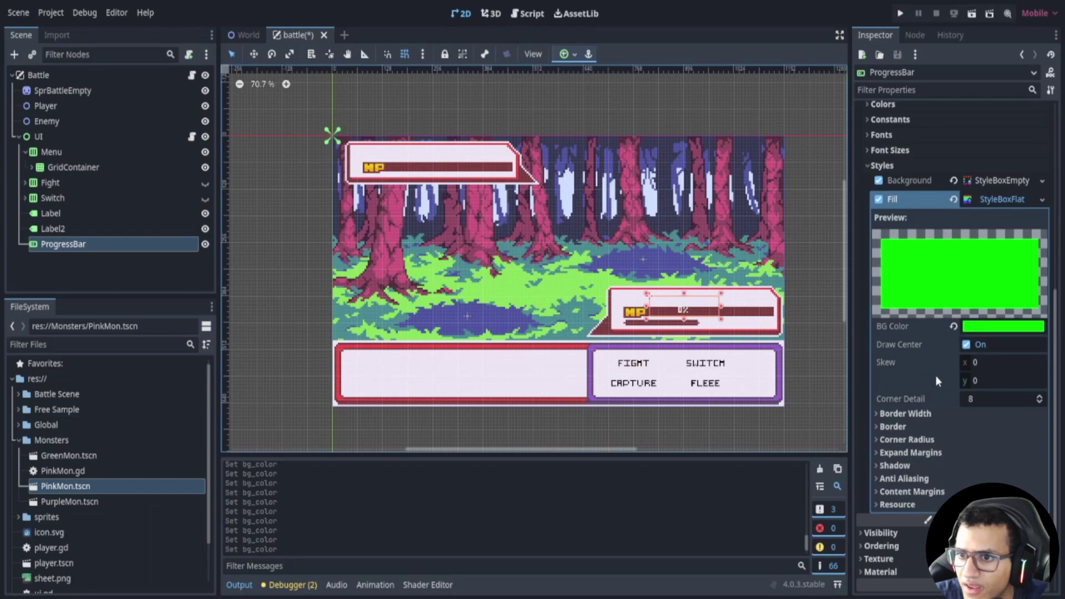
- Turn off the progress bar's percentage display and resize the bar to about 107 by 8 over the dark HP track
scroll(644, 366, up, 2)
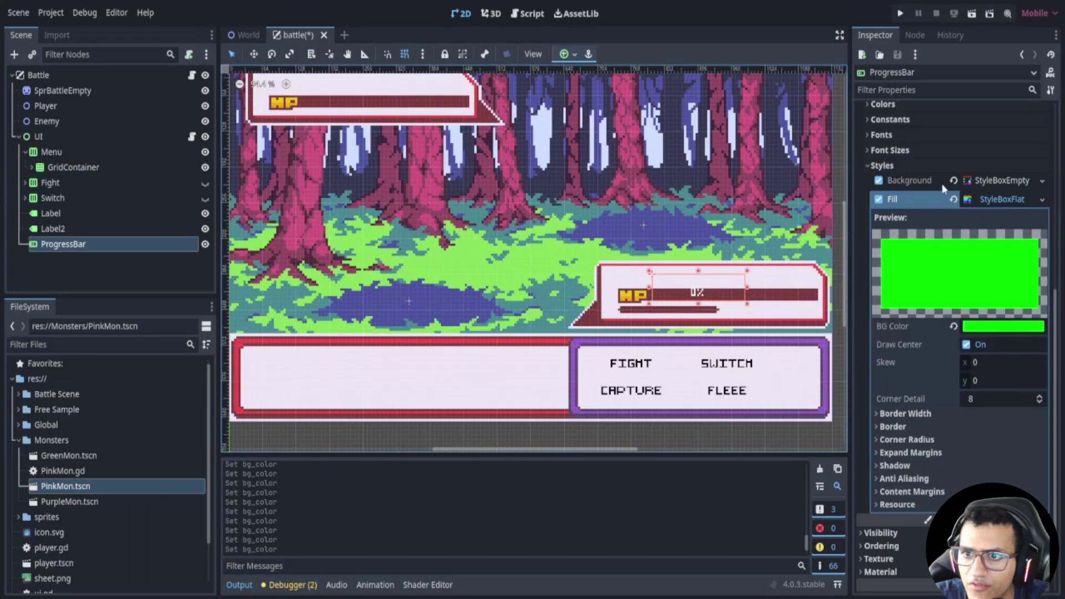
scroll(950, 182, up, 5)
click(971, 145)
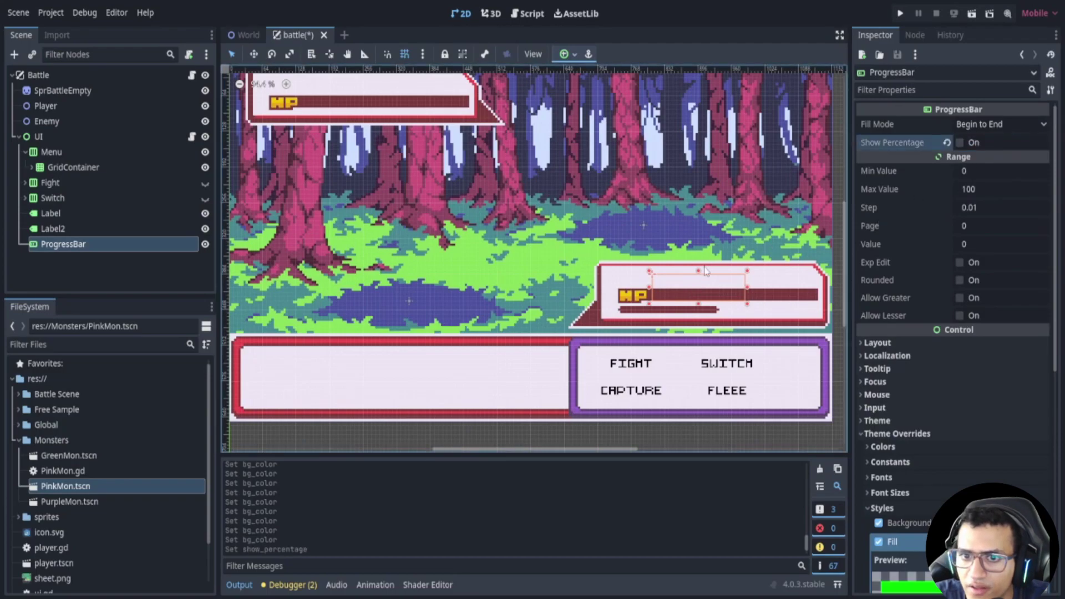
drag(698, 286, 699, 289)
scroll(607, 244, up, 3)
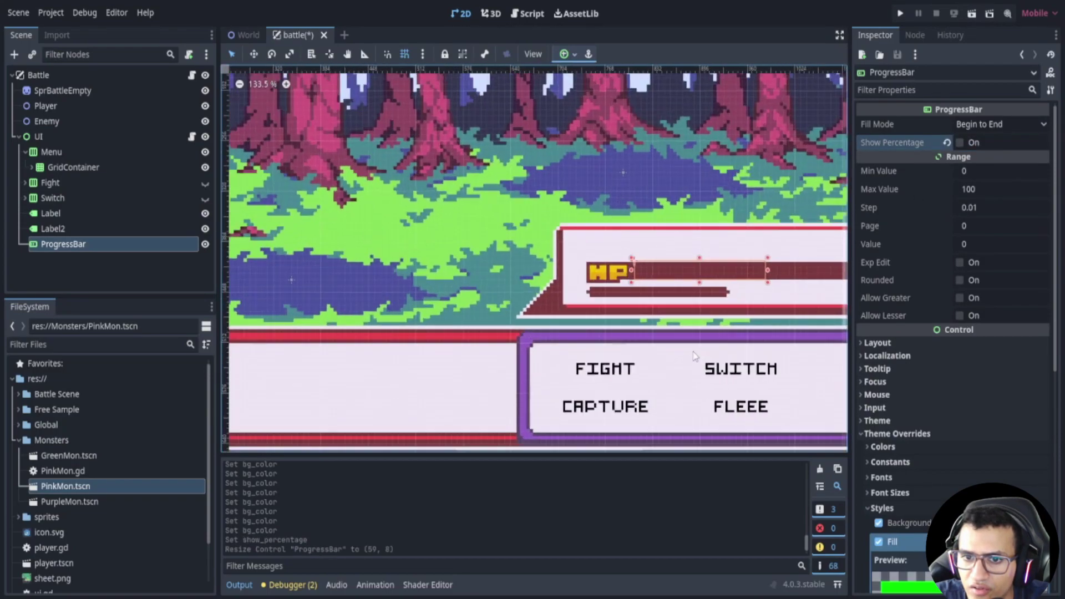
drag(610, 245, 767, 245)
- Set the progress bar's value to 50
click(986, 244)
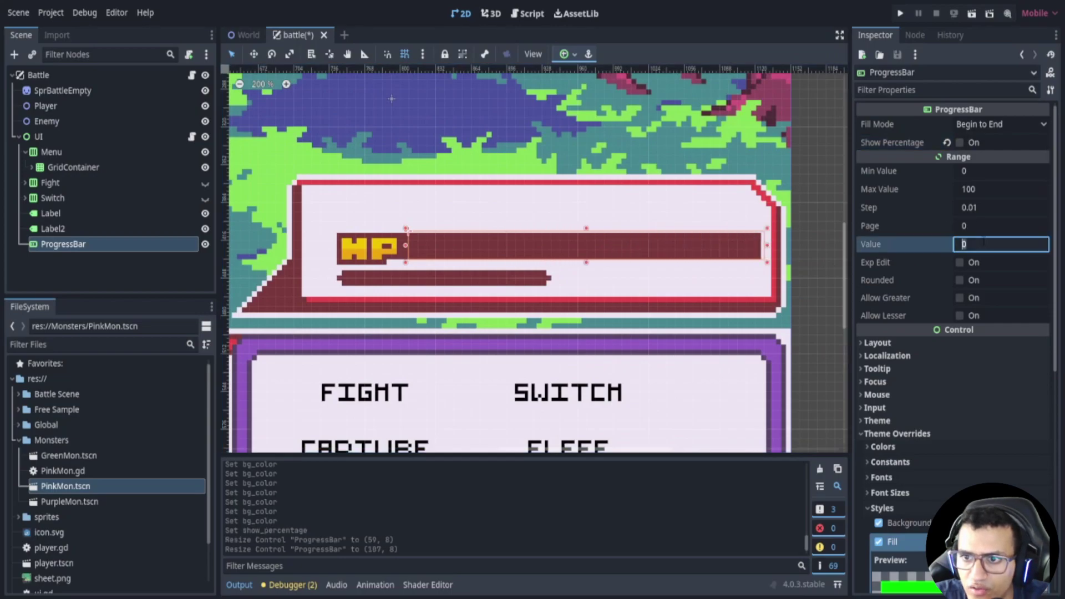
text(50)
key(Return)
scroll(680, 270, down, 5)
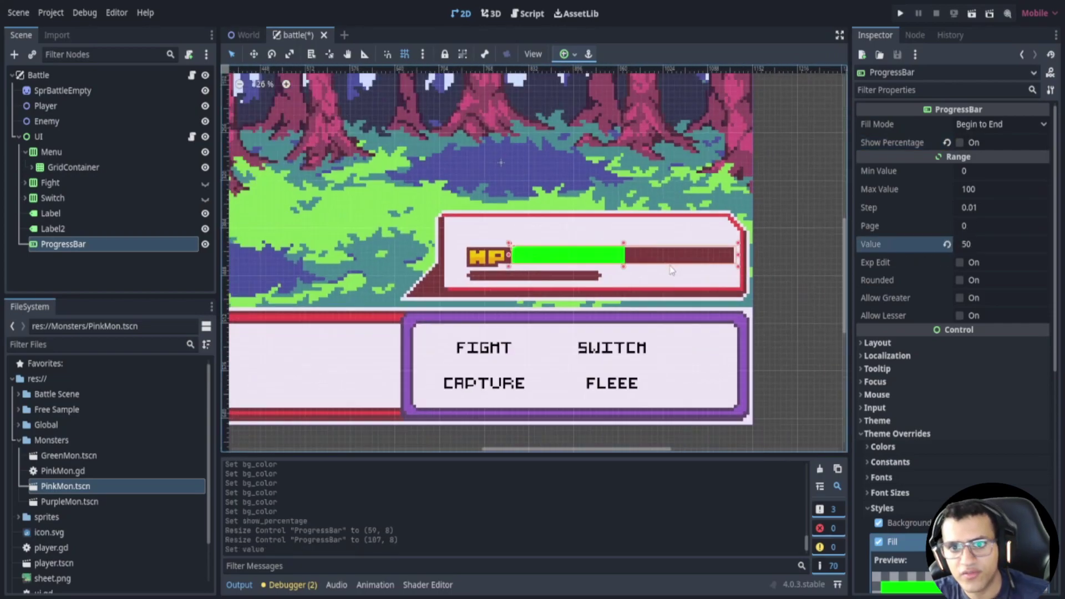
scroll(679, 270, down, 2)
middle_drag(379, 124, 376, 129)
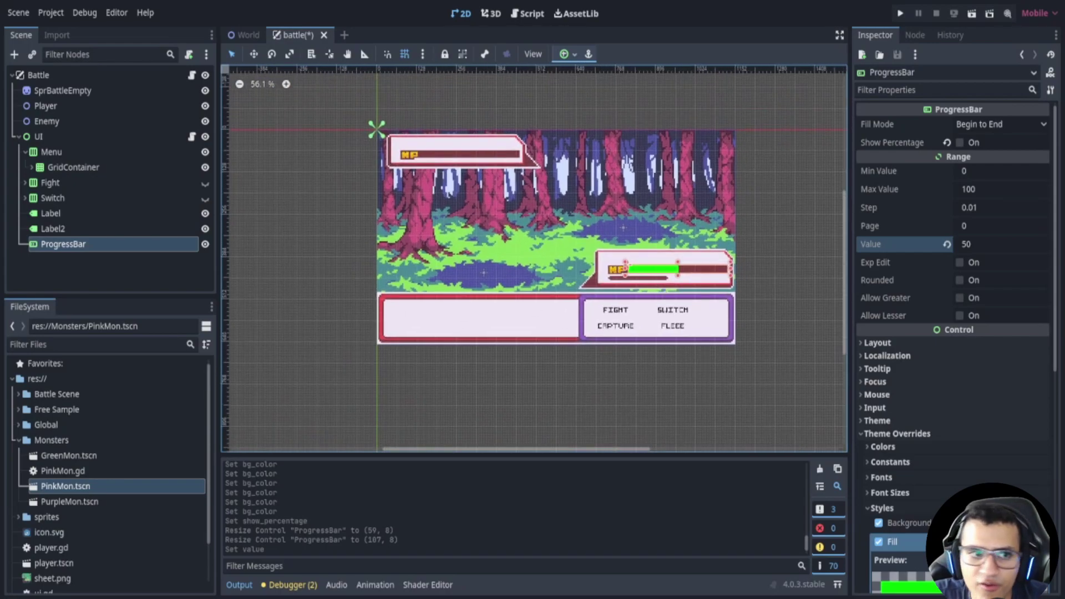
- Rename the first label under UI as Info and the second one as HpTxt
double_click(65, 215)
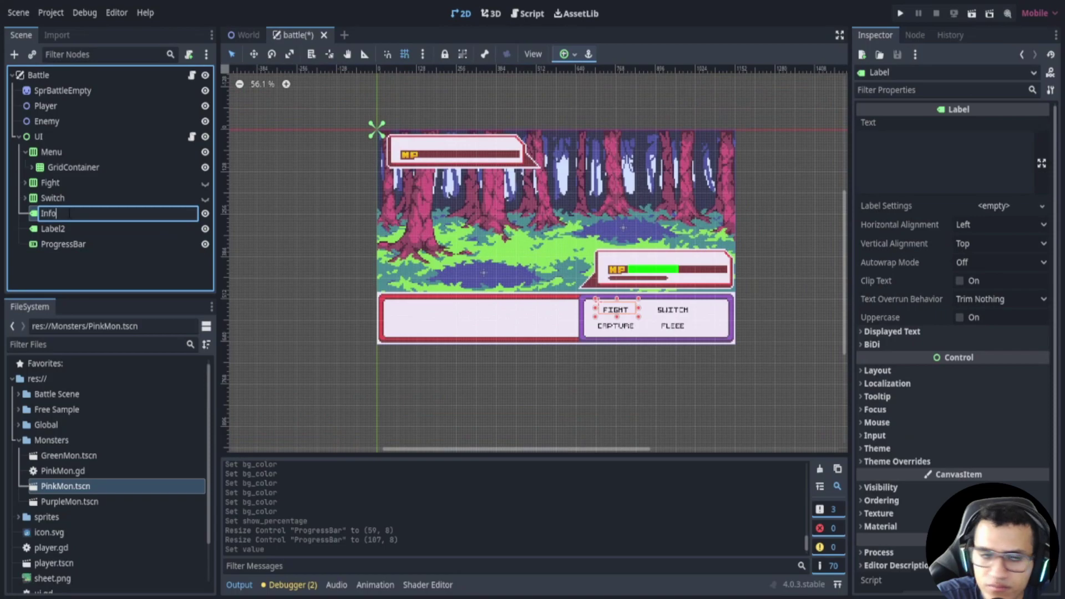
key(Return)
double_click(96, 227)
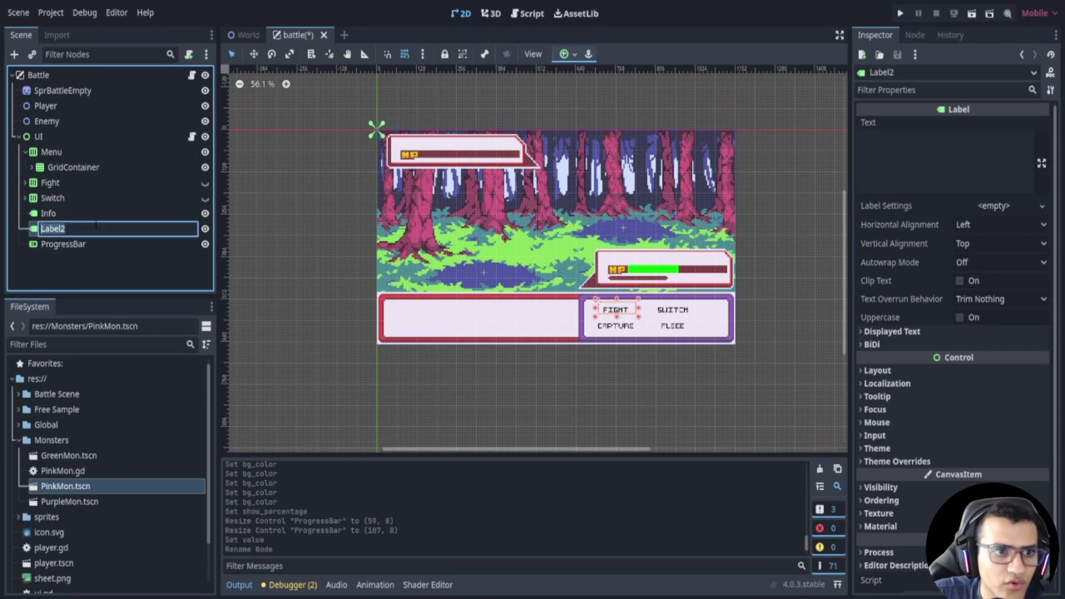
text(HpTxt)
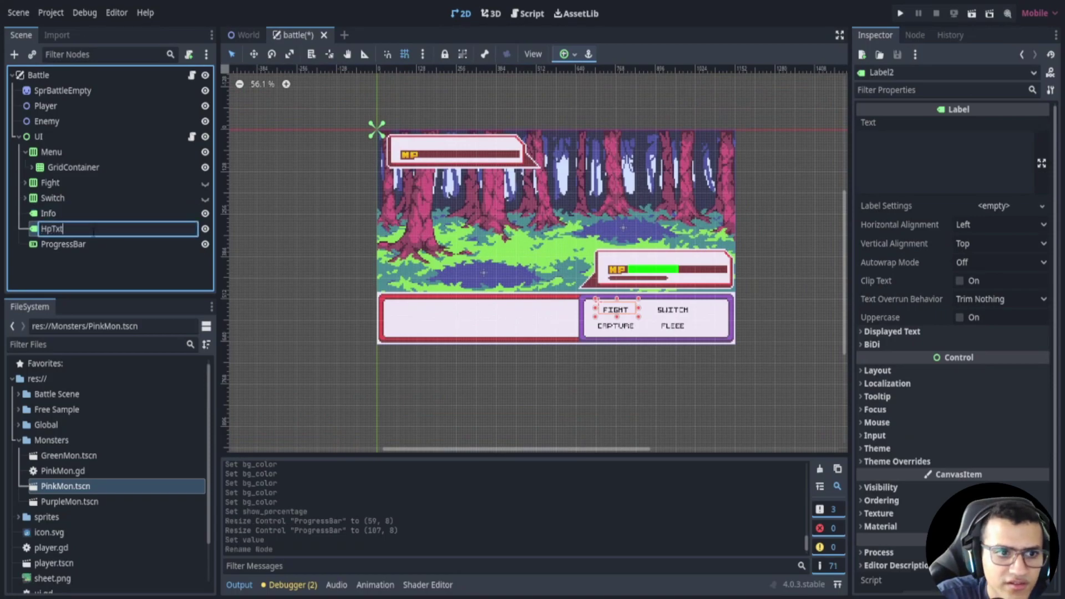
key(Return)
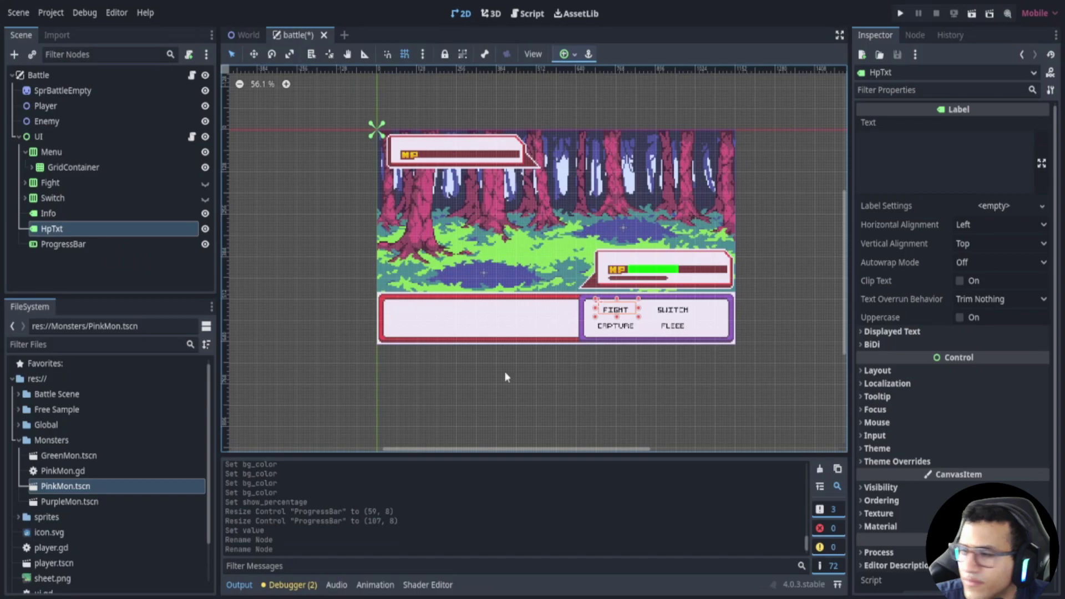
- Place the HpTxt label at about (346, 144) in the player's status box and set its text to 10/10
drag(629, 315, 732, 283)
click(943, 163)
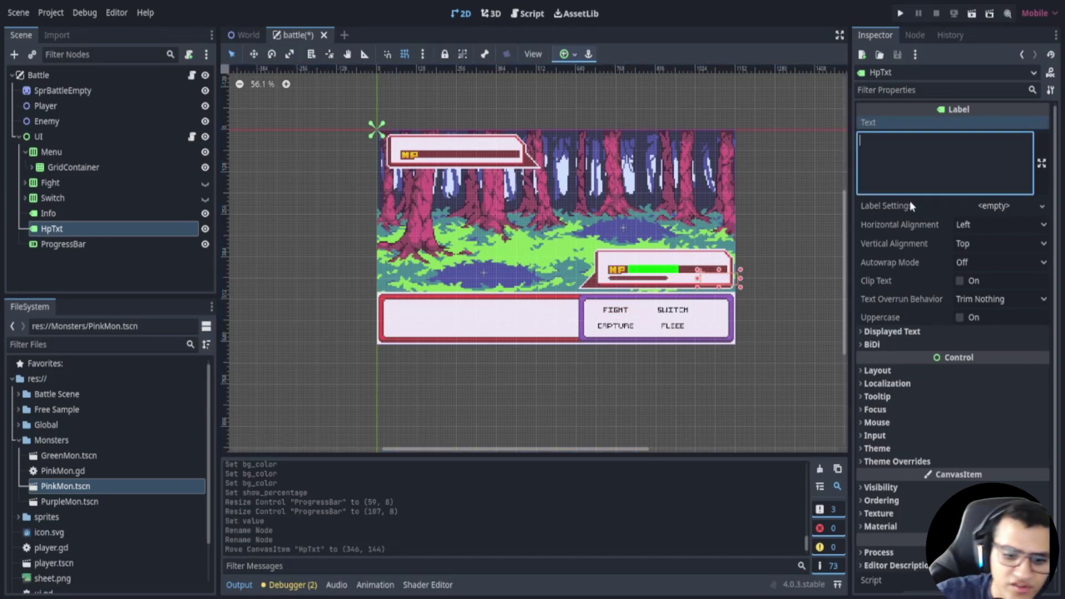
text(10/10)
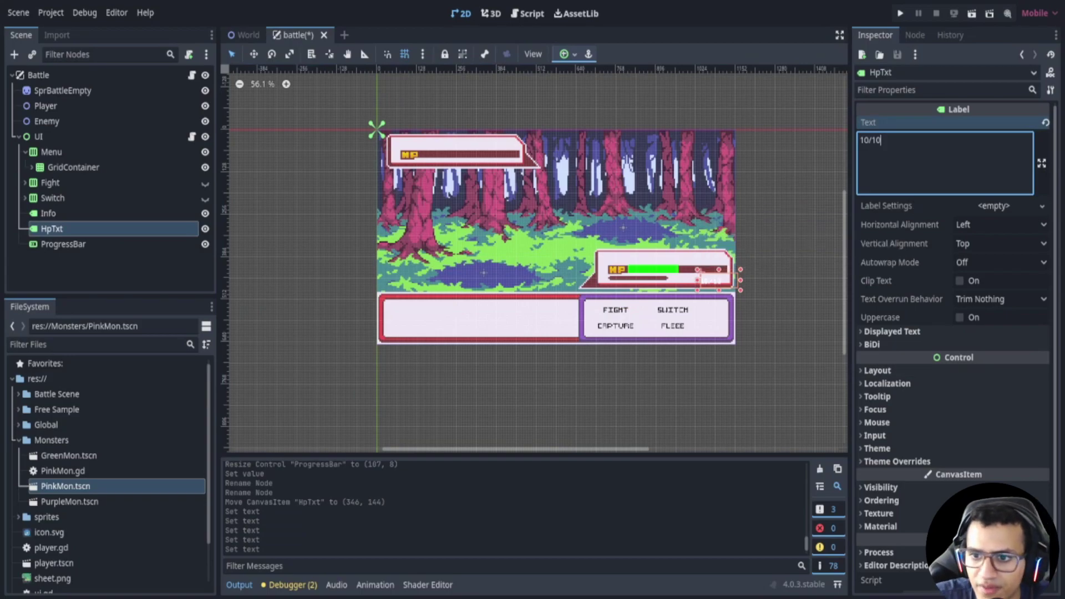
- Override the HpTxt label's font color with black and reposition the label to about (338, 141) below the health bar
click(910, 462)
click(913, 475)
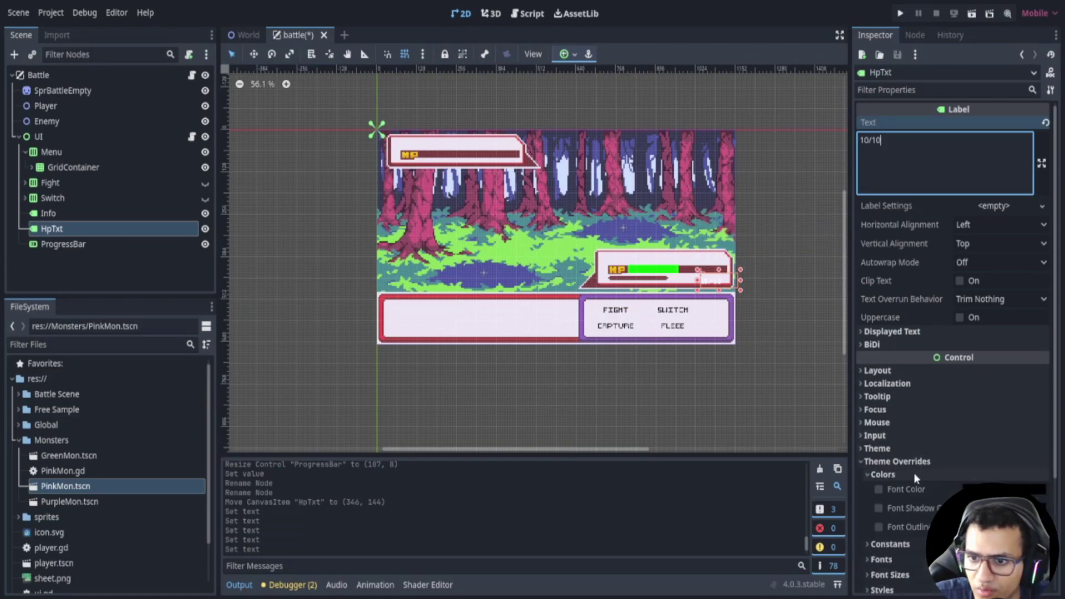
click(879, 489)
click(882, 474)
scroll(721, 283, up, 2)
scroll(720, 283, up, 5)
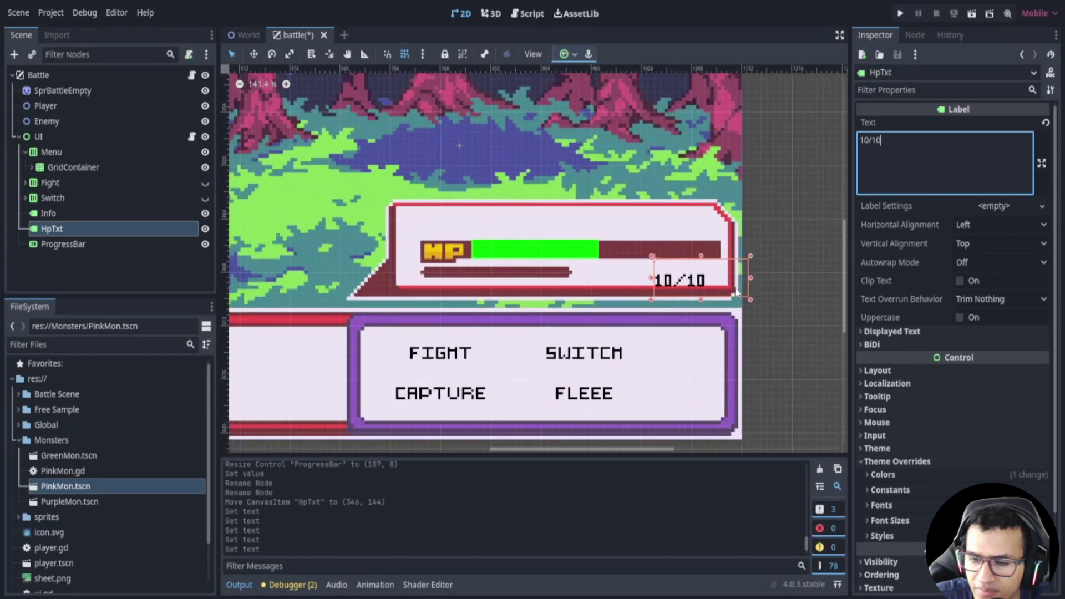
drag(692, 278, 696, 272)
middle_drag(695, 272, 776, 289)
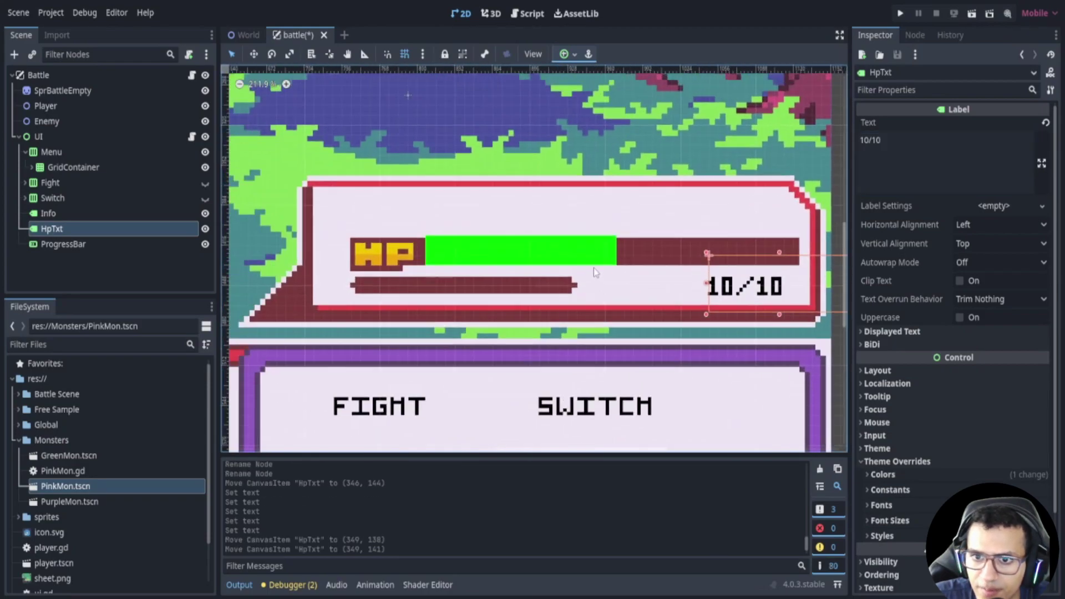
drag(822, 286, 786, 286)
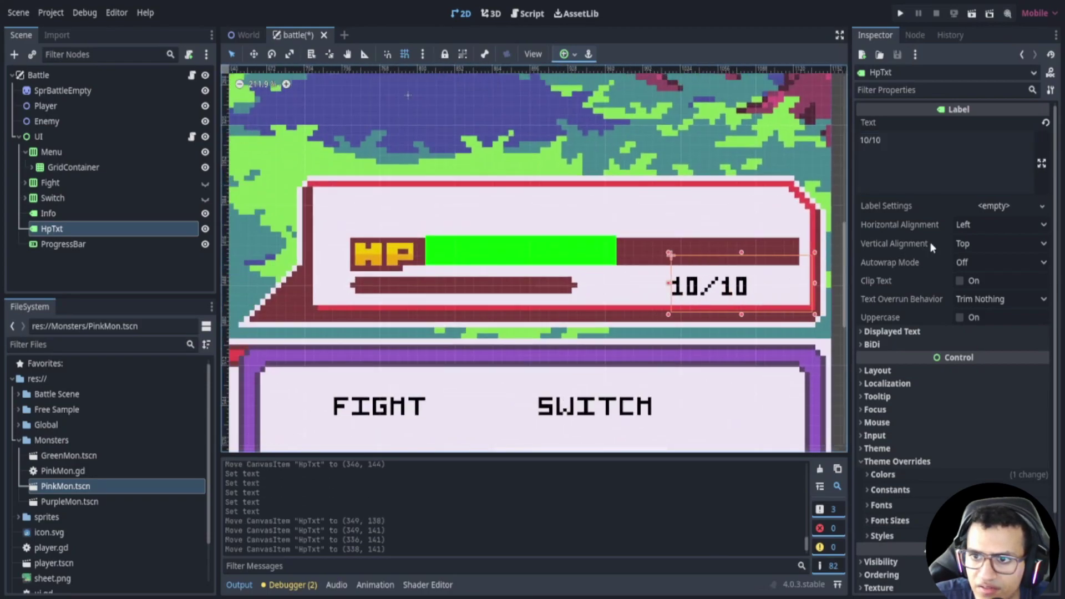
- Center the HpTxt label's text vertically and horizontally, and resize the label to about 37 by 15
click(998, 243)
click(997, 274)
click(977, 225)
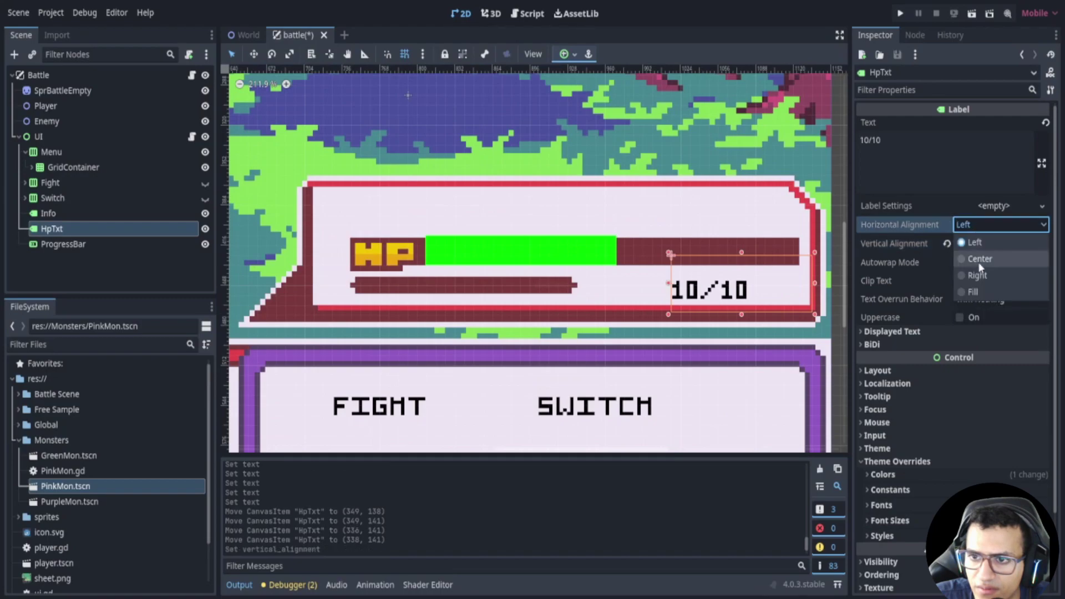
click(978, 262)
drag(675, 258, 676, 260)
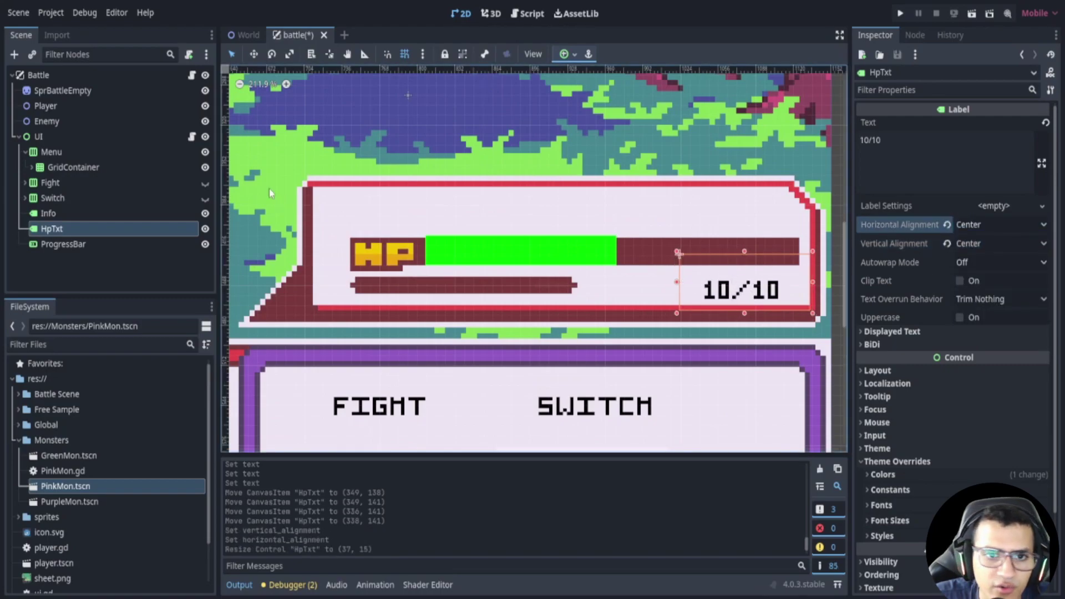
- Move the Info label above the player's health bar at about (240, 122) and set its text to "Dokimon lvl 100"
click(48, 213)
scroll(264, 280, down, 2)
drag(361, 362, 368, 242)
click(907, 170)
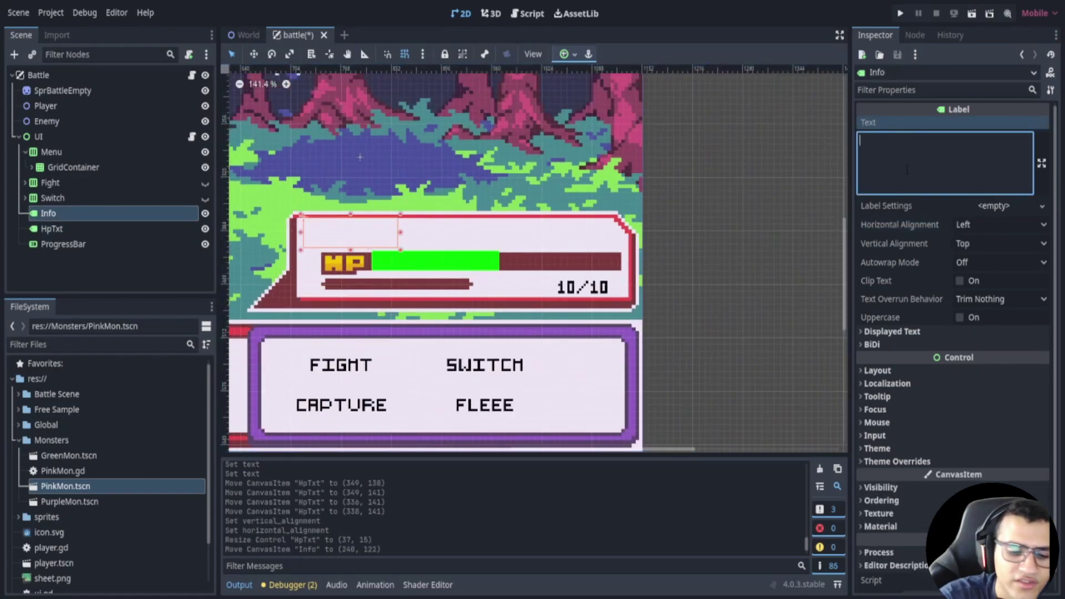
text(Dokimon Lvl 1...)
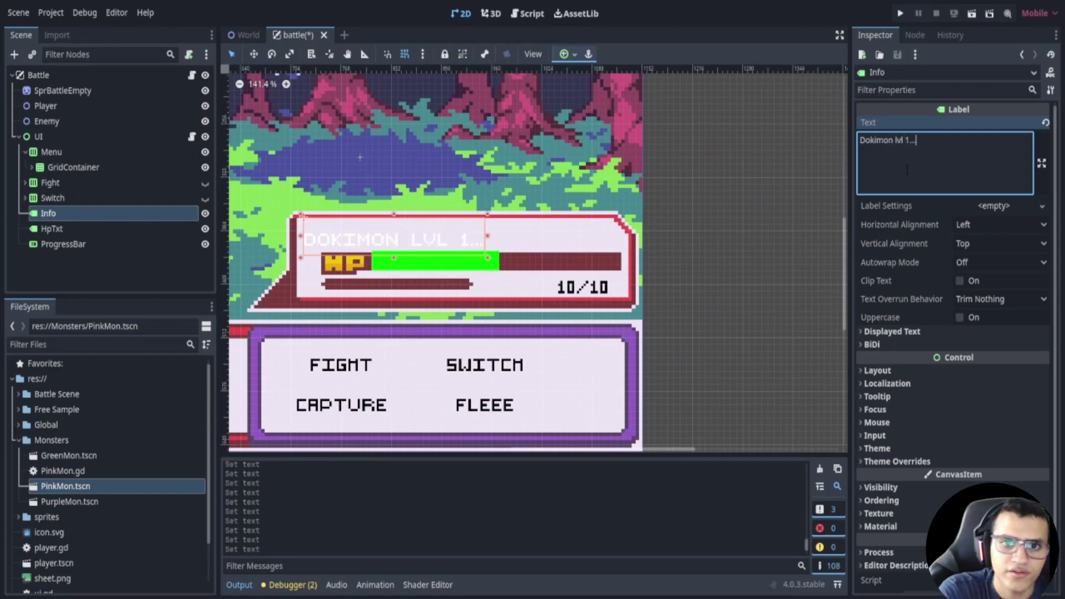
key(BackSpace)
key(BackSpace)
key(BackSpace)
text(00)
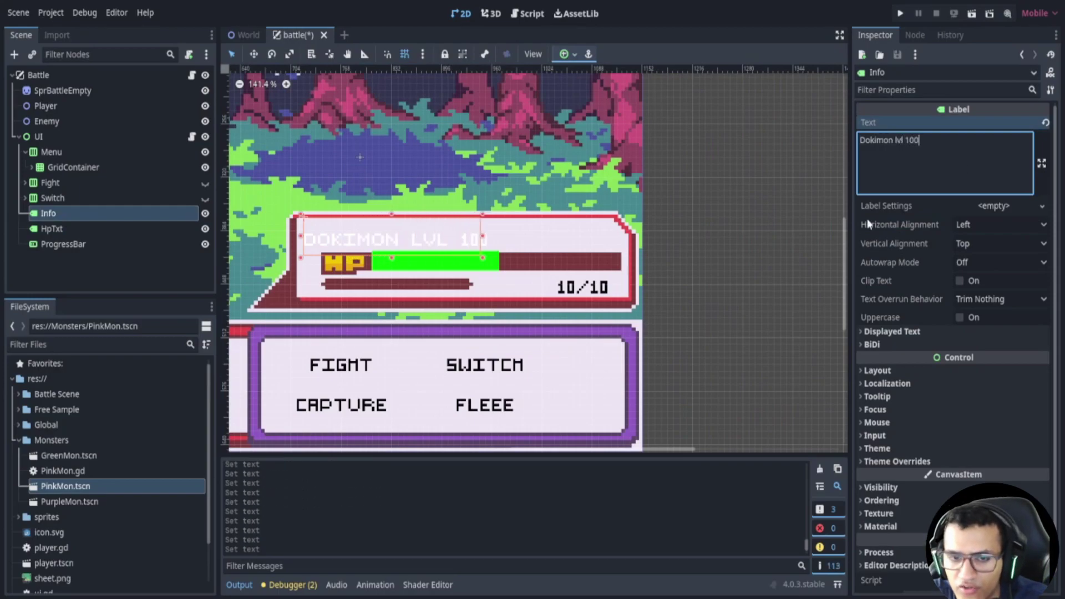
- Override the Info label's font color with black and widen the left-aligned label to about 136 by 15
click(930, 462)
click(916, 475)
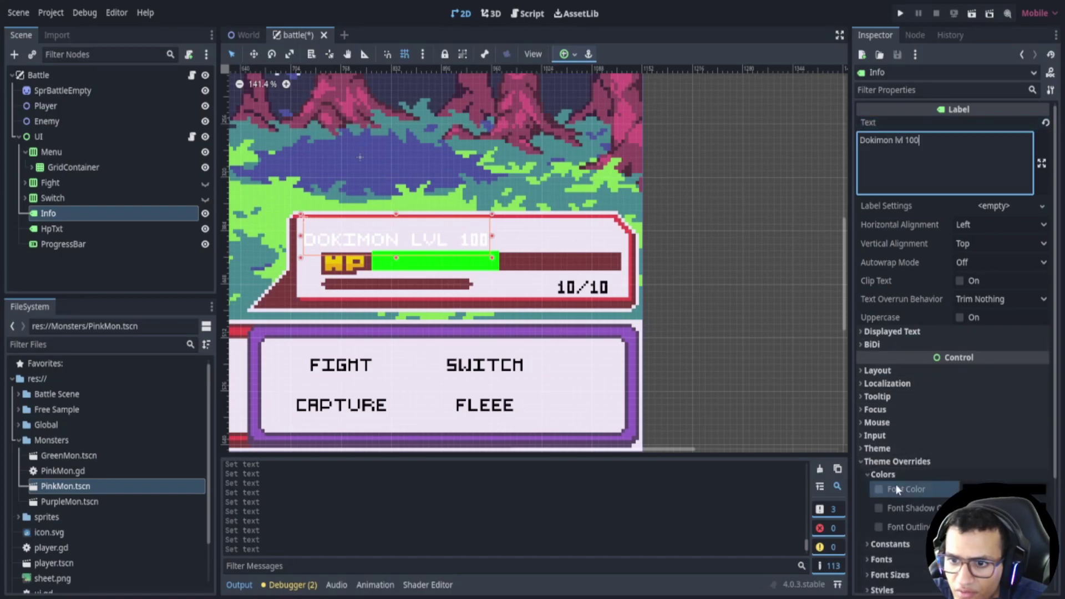
click(879, 489)
click(993, 225)
click(990, 256)
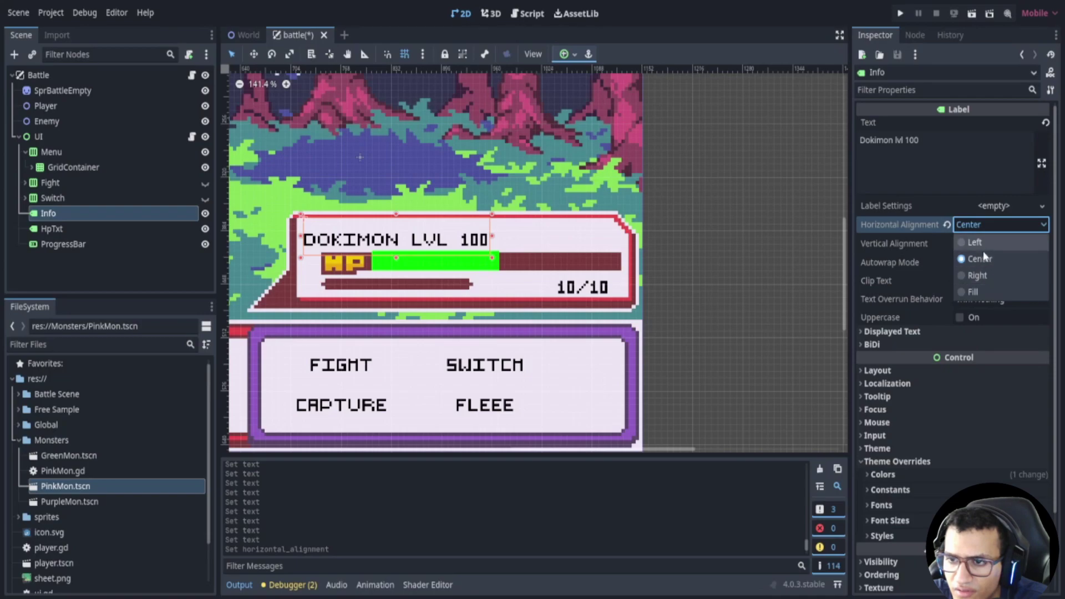
click(972, 243)
drag(492, 239, 620, 237)
- Try vertical centering for the Info label's text, and return the alignment to Top
click(991, 244)
click(981, 269)
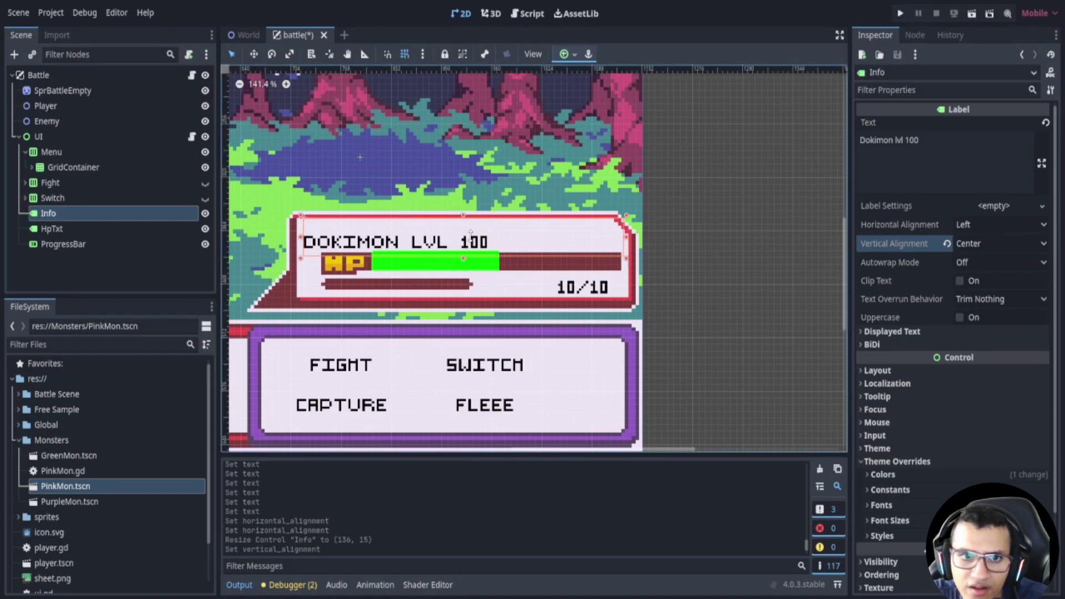
click(993, 244)
click(994, 262)
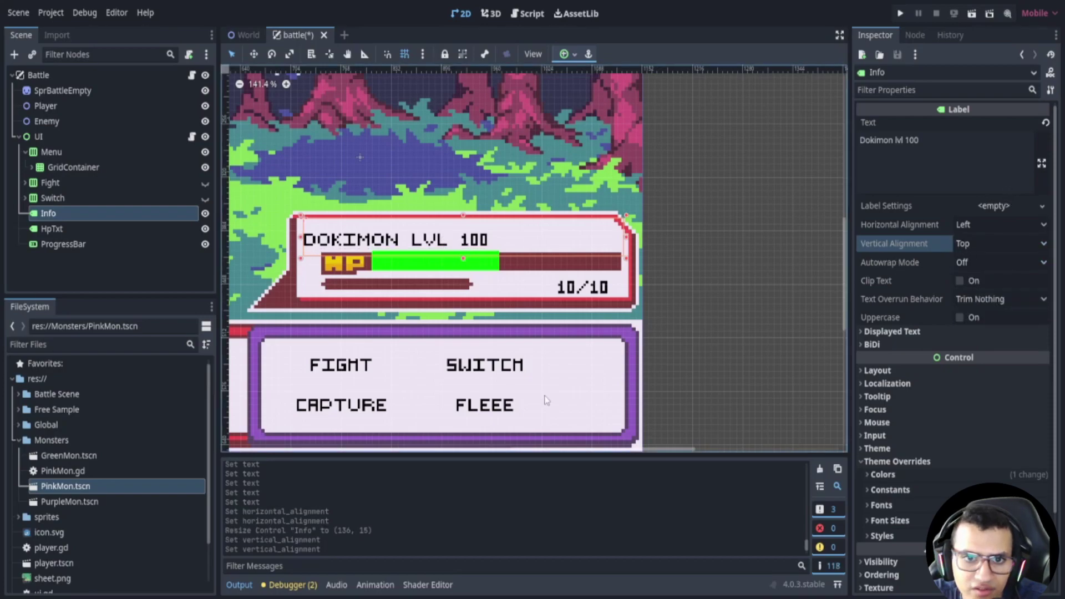
- Duplicate the UI node with its children and detach the script from the copy
click(515, 371)
scroll(656, 365, down, 4)
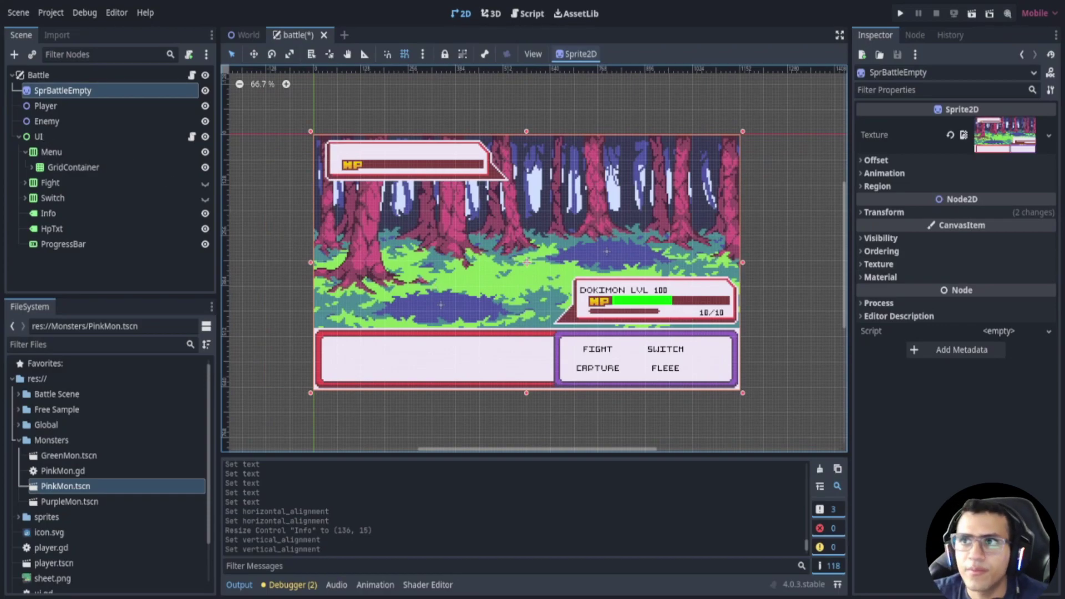
click(21, 78)
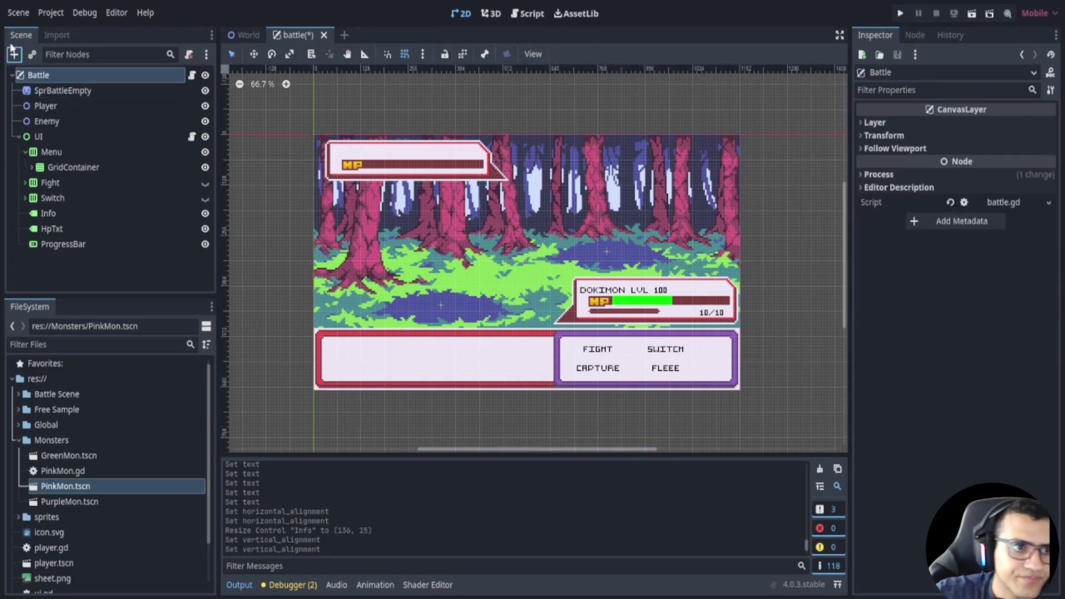
click(39, 135)
key(ctrl+d)
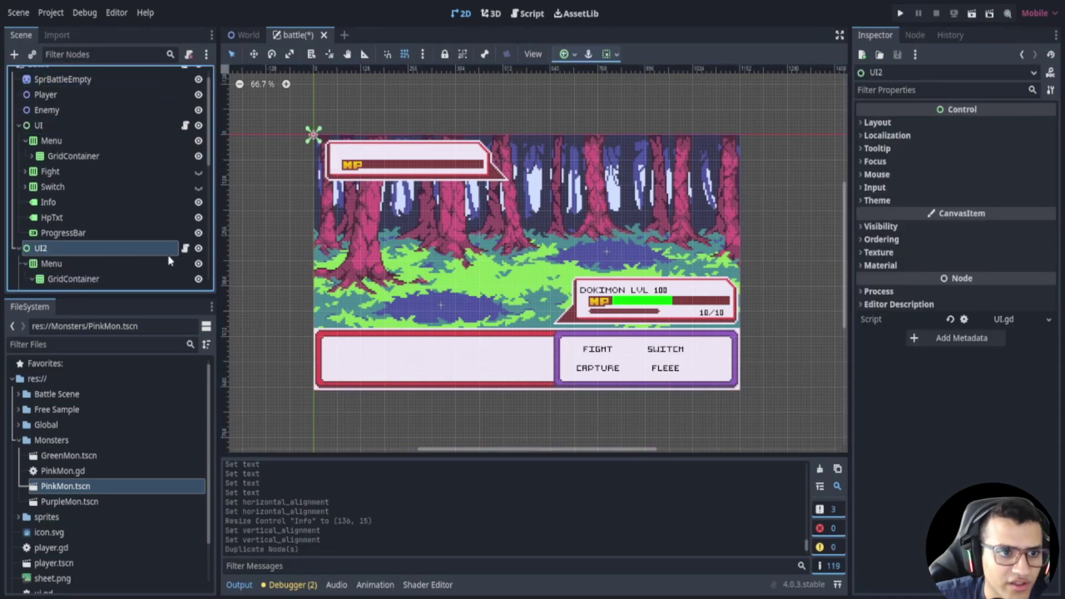
click(189, 54)
- Move the duplicated UI2 node directly below SprBattleEmpty in the scene tree and rename it MonsterUI
drag(71, 252, 67, 100)
double_click(65, 107)
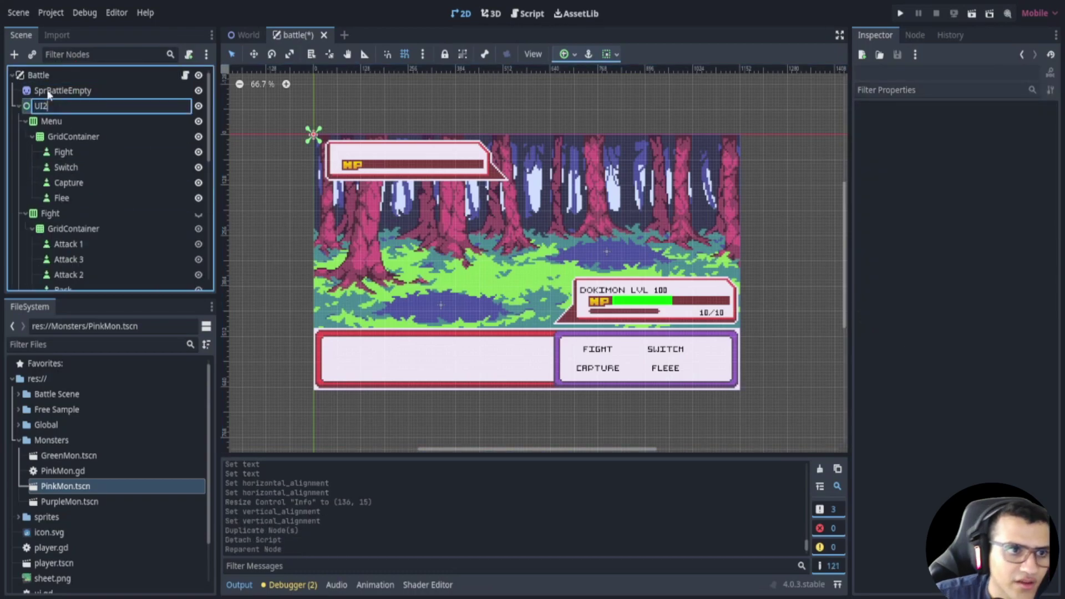
text(MonsterU)
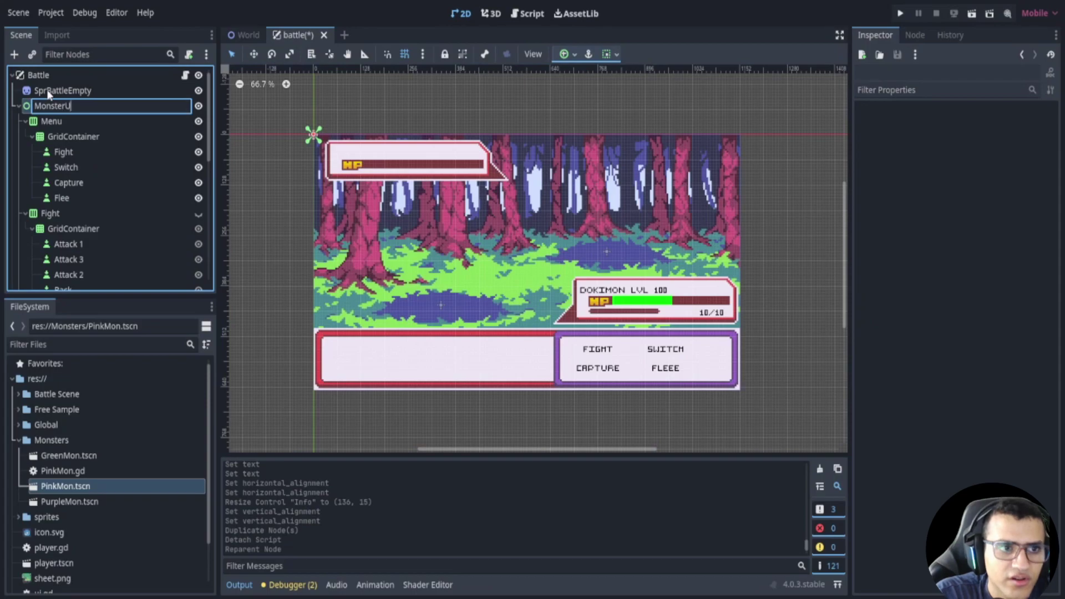
text(I)
key(Return)
- Delete the duplicated Menu, Fight and Switch containers from MonsterUI, keeping only its labels and progress bar
click(23, 124)
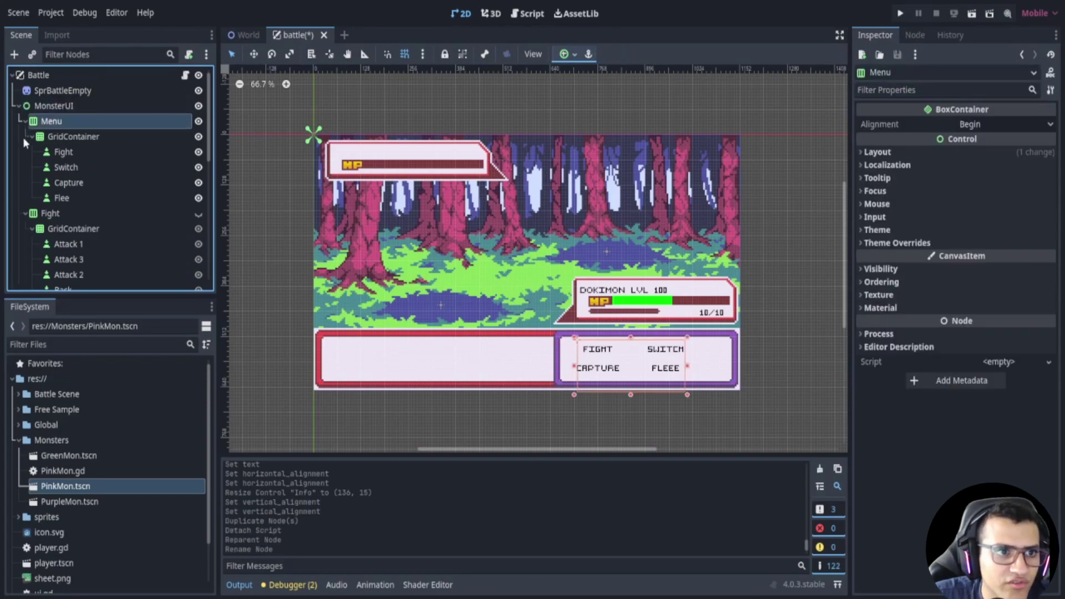
click(25, 121)
click(25, 137)
click(25, 151)
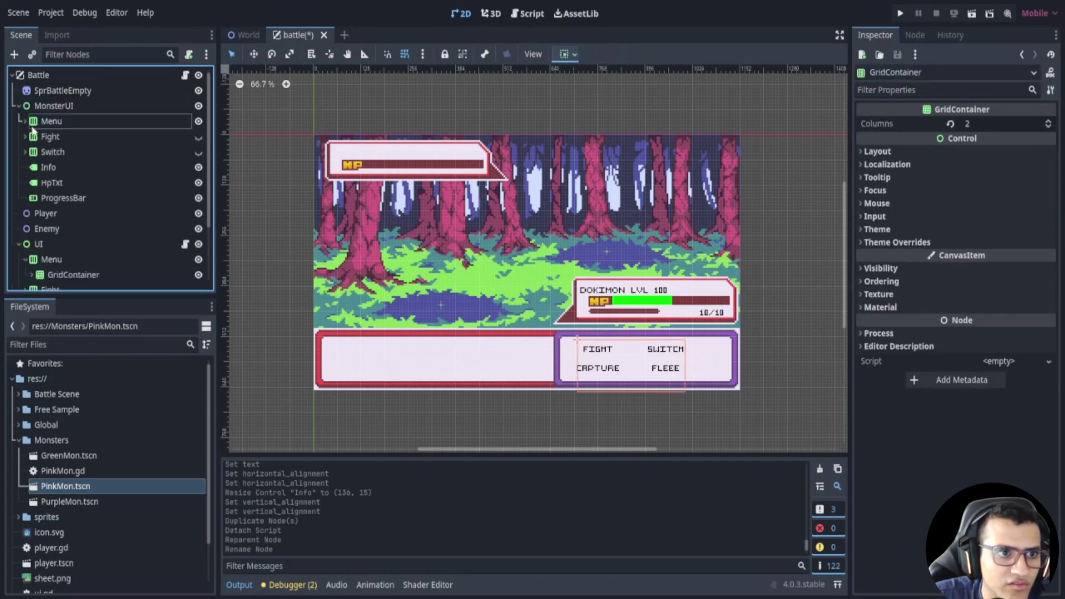
shift+click(49, 153)
key(Delete)
key(Return)
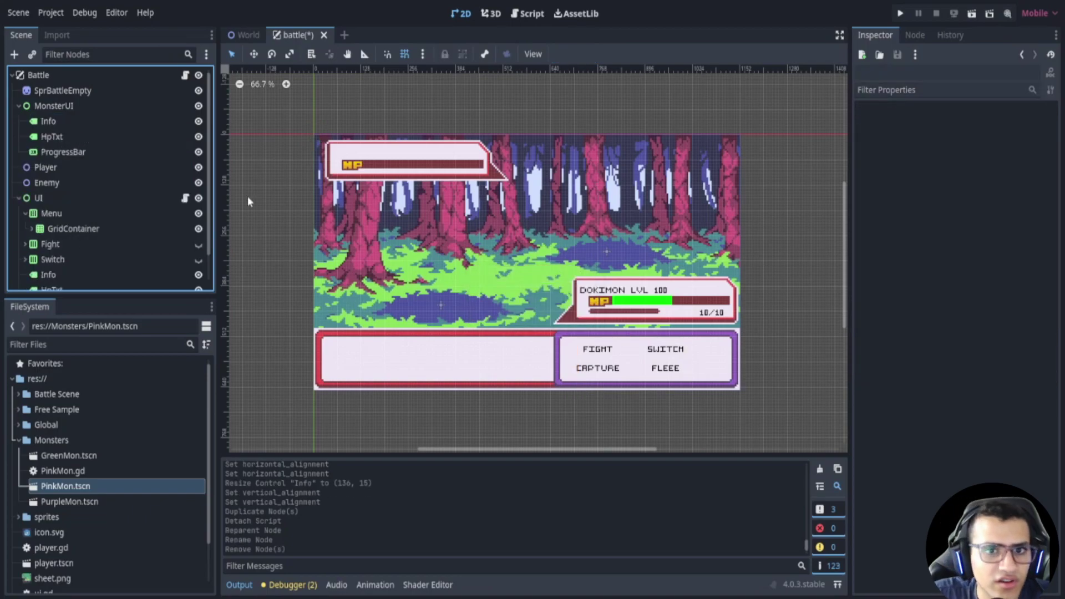
- Move MonsterUI's Info, HpTxt and ProgressBar together into the empty upper status box, aligning the bar with its HP slot
click(89, 122)
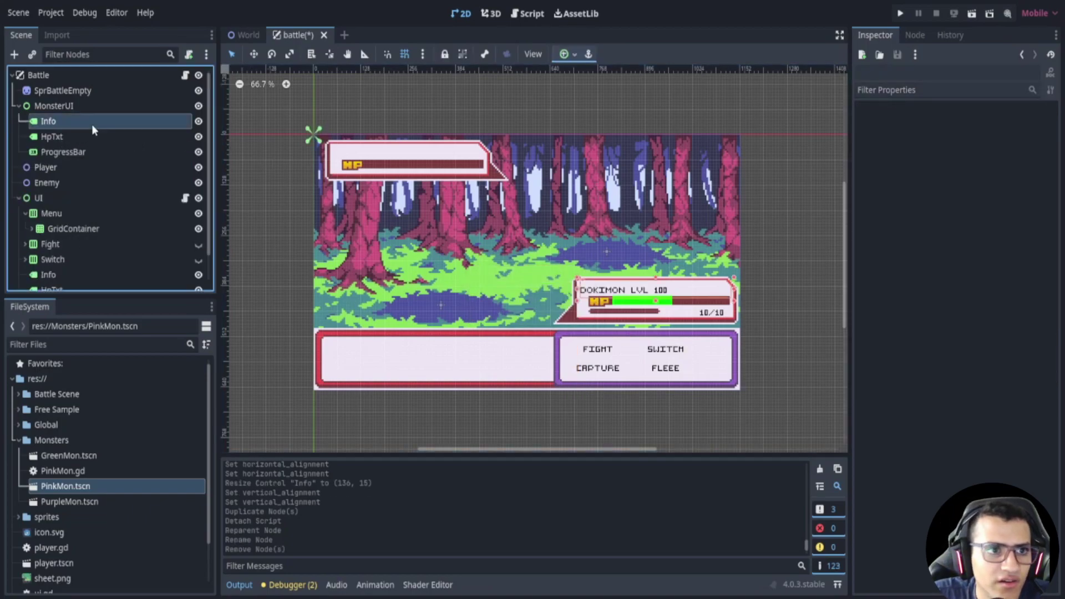
shift+click(63, 152)
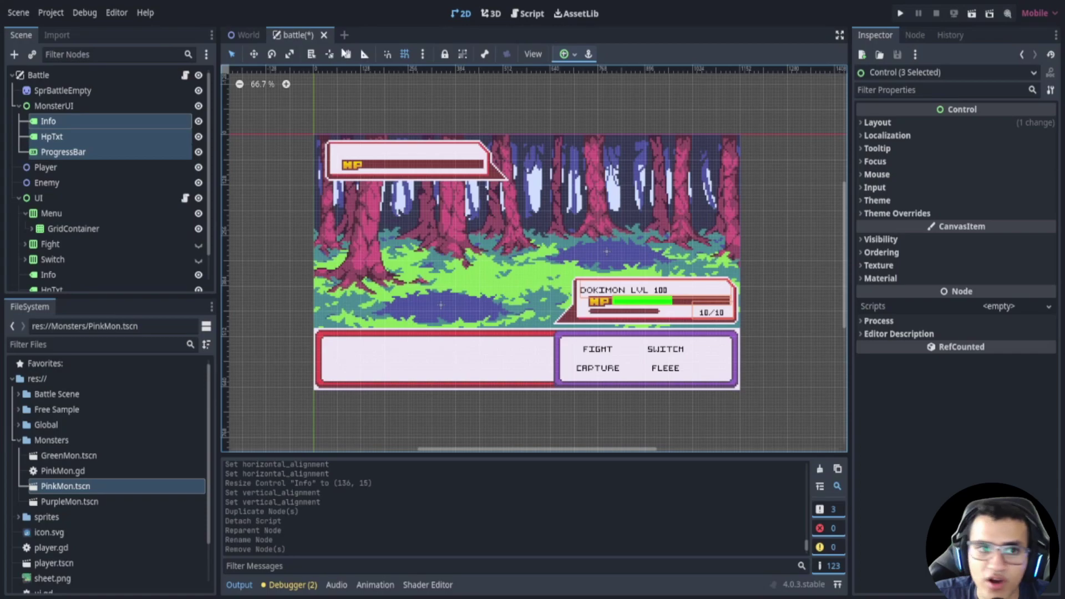
drag(719, 311, 473, 175)
- Move MonsterUI's HpTxt label to (122, 8), beside the level text and above the end of the health bar
click(100, 124)
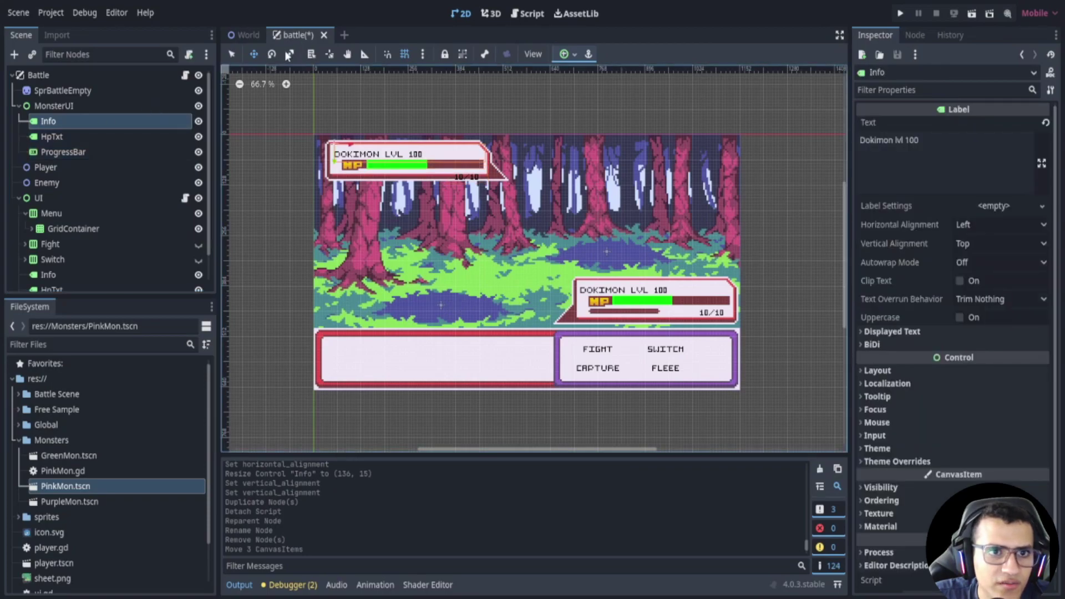
click(263, 125)
scroll(476, 190, up, 4)
drag(489, 186, 497, 147)
scroll(505, 268, down, 2)
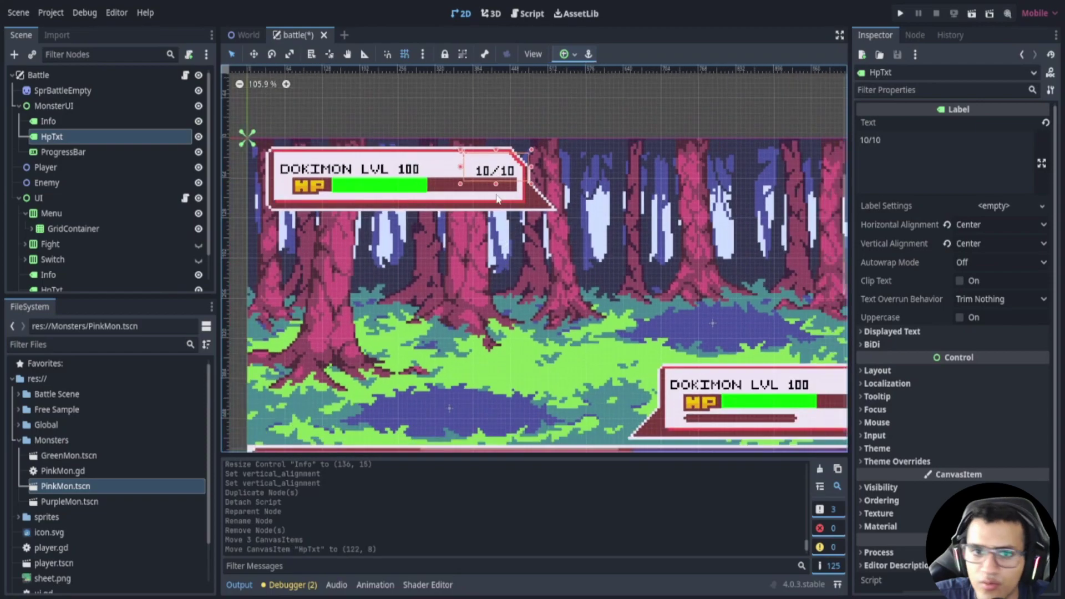
scroll(434, 210, down, 2)
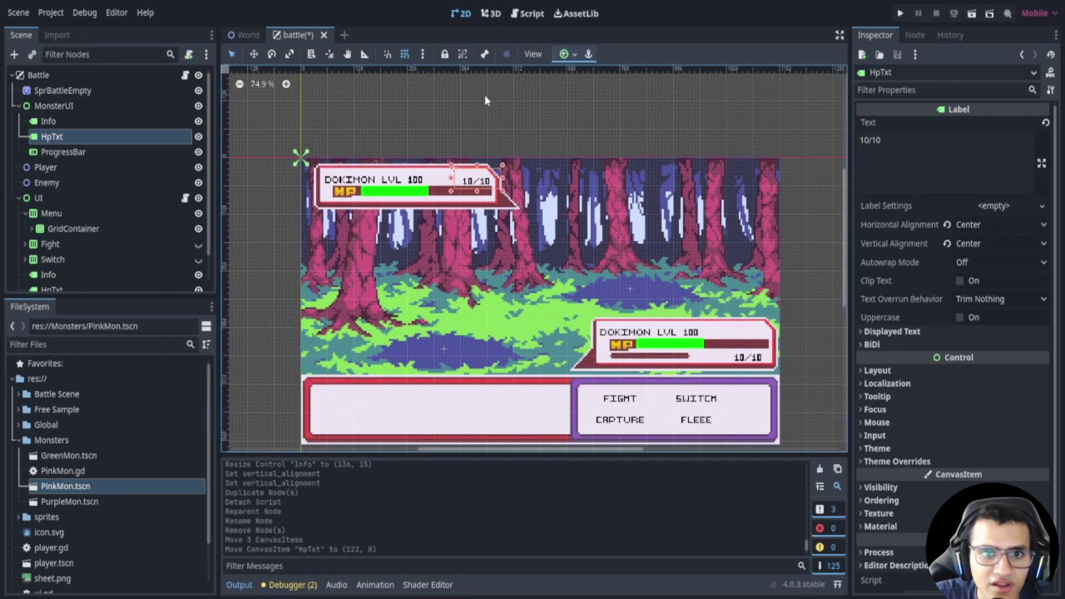
click(432, 135)
scroll(470, 253, down, 1)
middle_drag(537, 236, 527, 213)
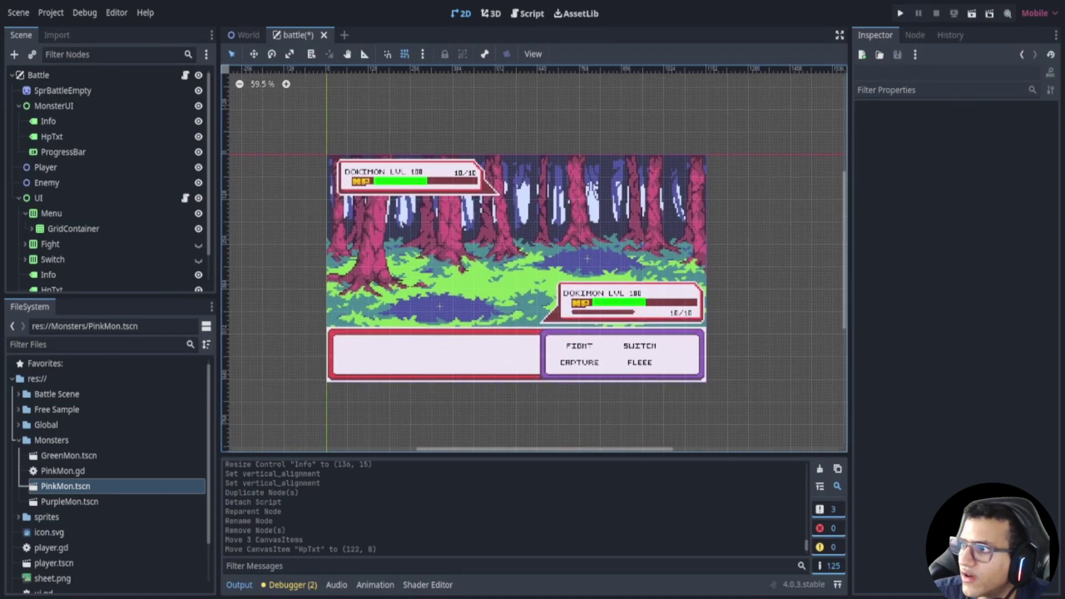
- Duplicate the HpTxt label, place the copy directly under Battle just above the UI node, and rename it Action
click(19, 198)
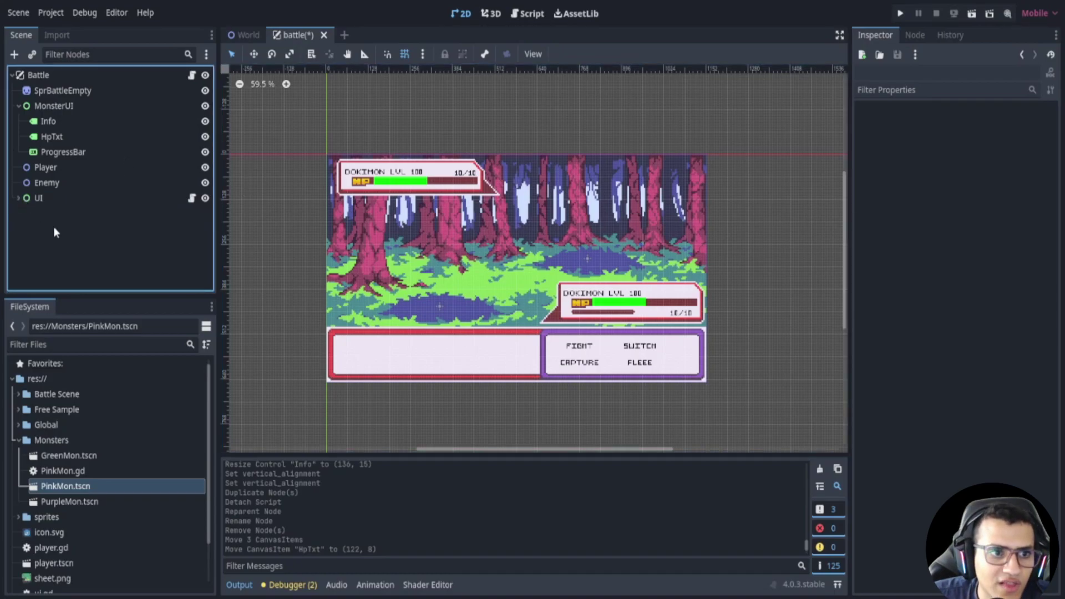
click(64, 152)
click(69, 137)
key(ctrl+d)
drag(73, 147, 50, 211)
double_click(77, 197)
text(Actiuo)
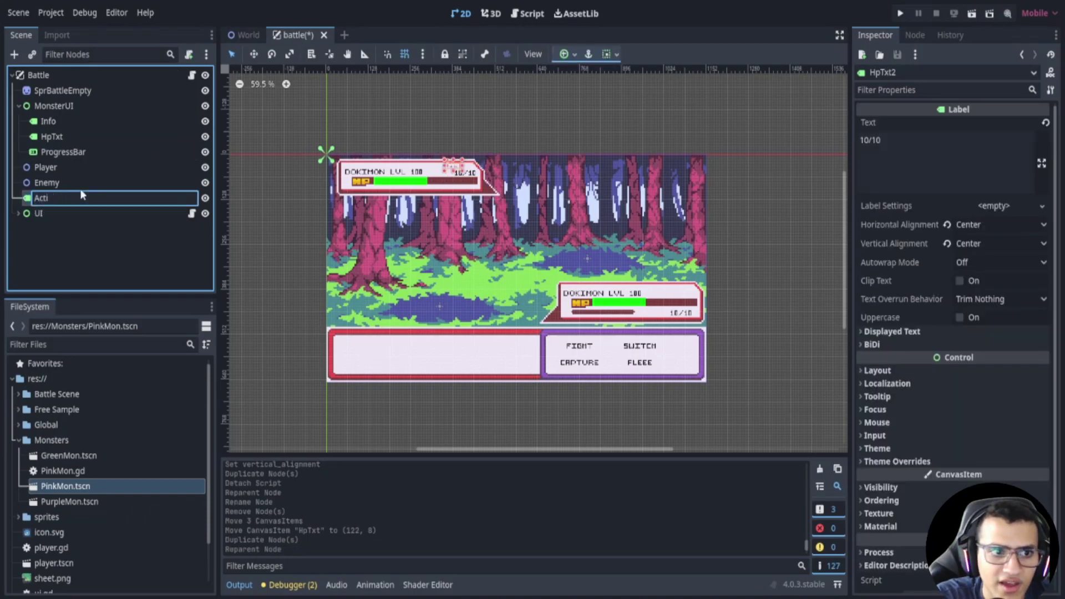
key(Return)
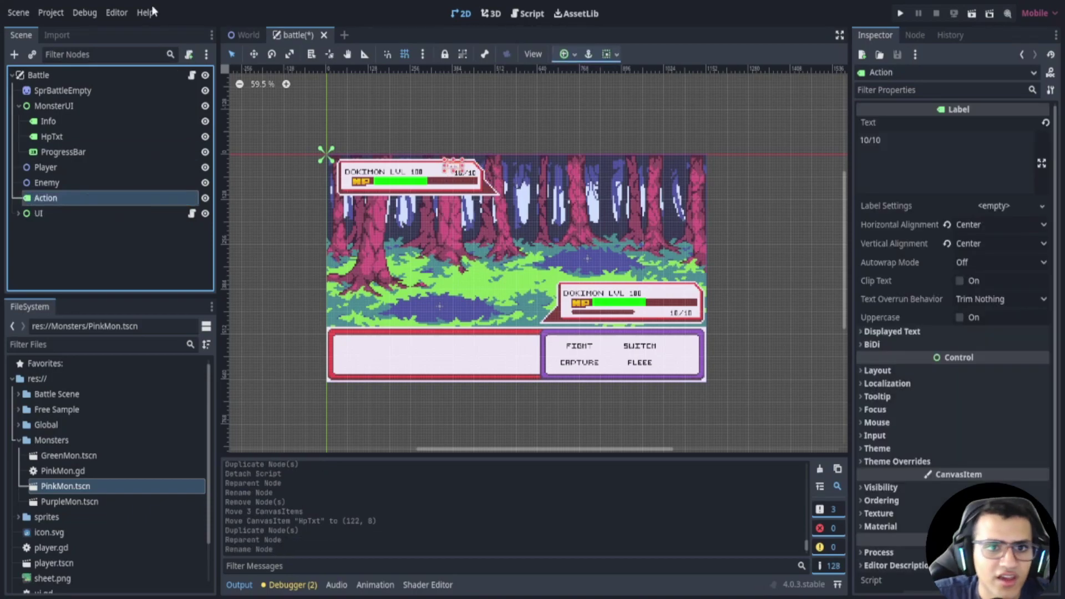
- Fit the Action label to the red message box at (24, 512), sized 624 by 112, and set its text to "This is an action!"
drag(445, 165, 542, 378)
click(943, 161)
scroll(589, 413, up, 1)
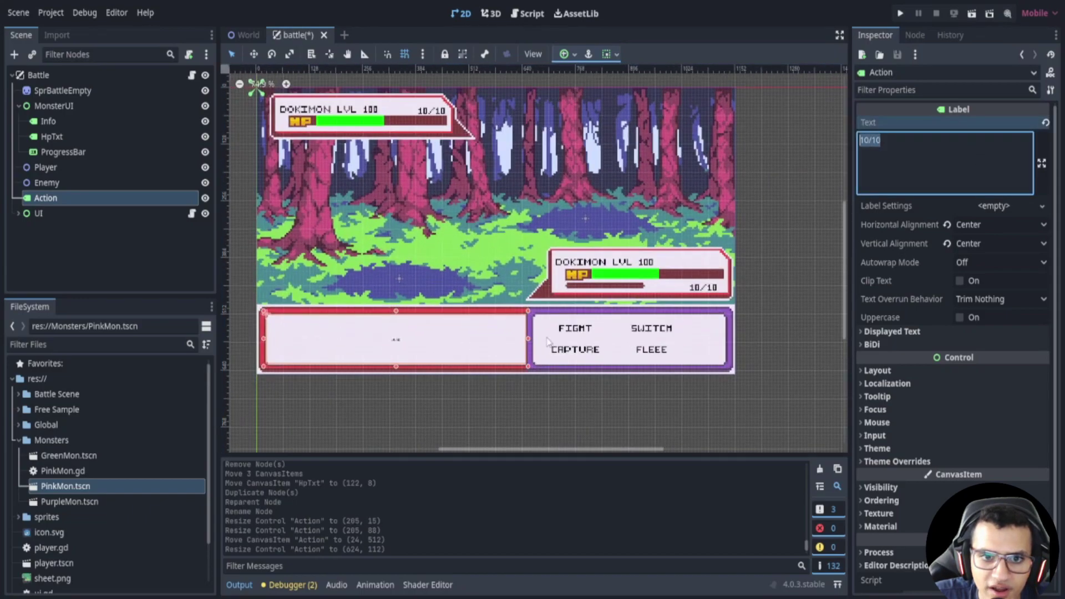
text(Thi)
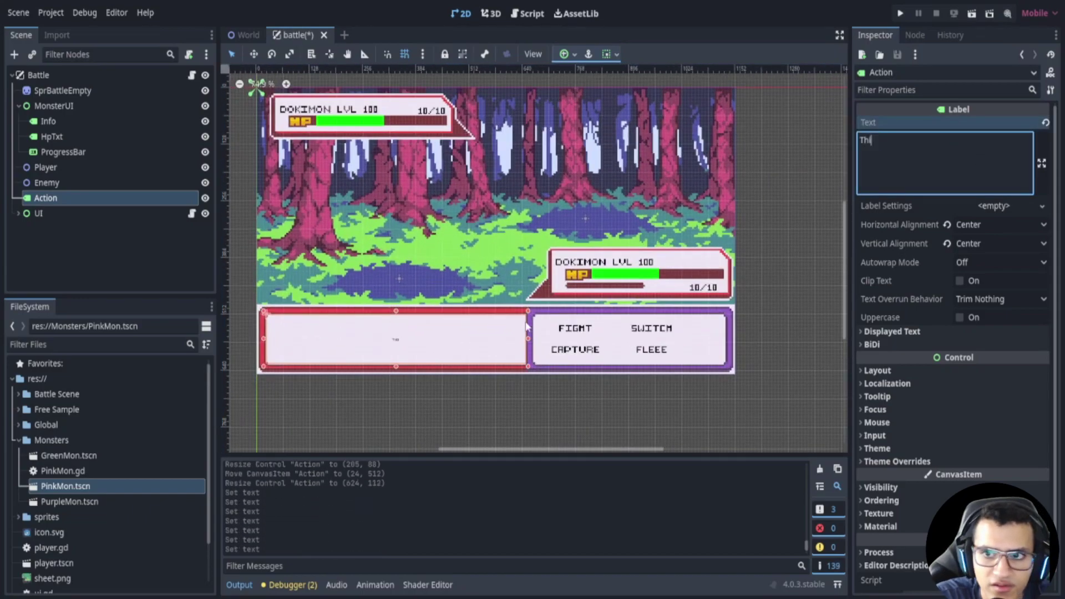
text(s is an action!)
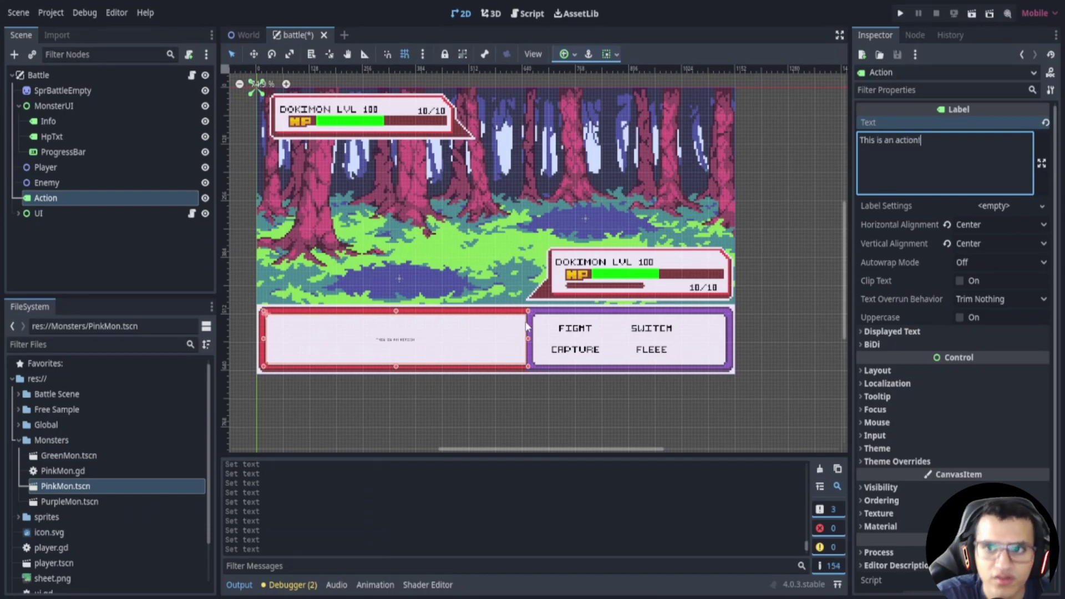
- Override the Action label's font size with a larger one so its text is readable in the message box
click(917, 461)
click(903, 524)
click(879, 534)
drag(977, 534, 998, 535)
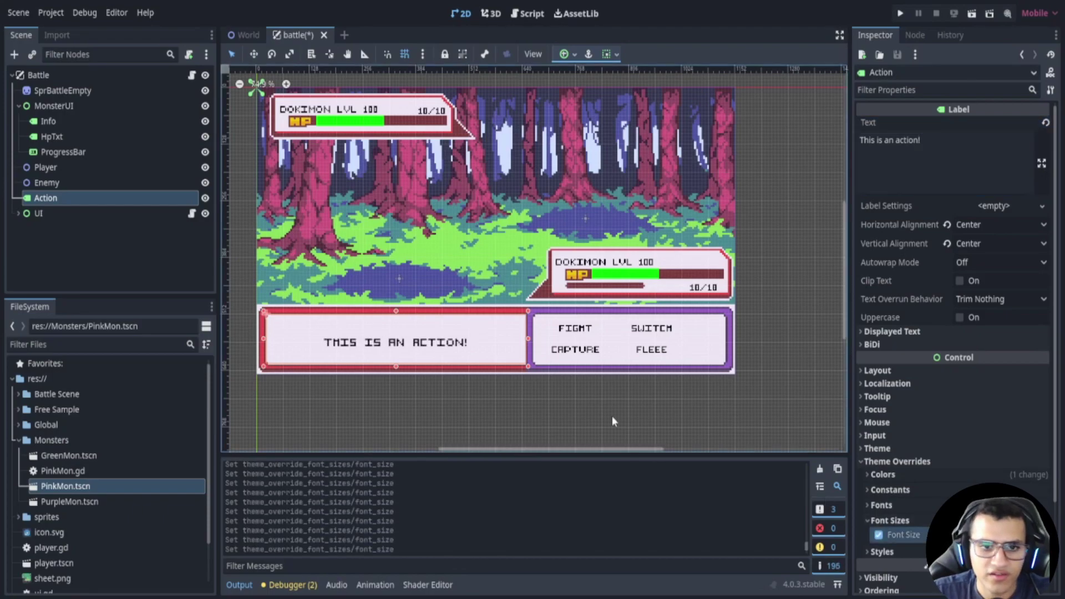
scroll(487, 355, down, 2)
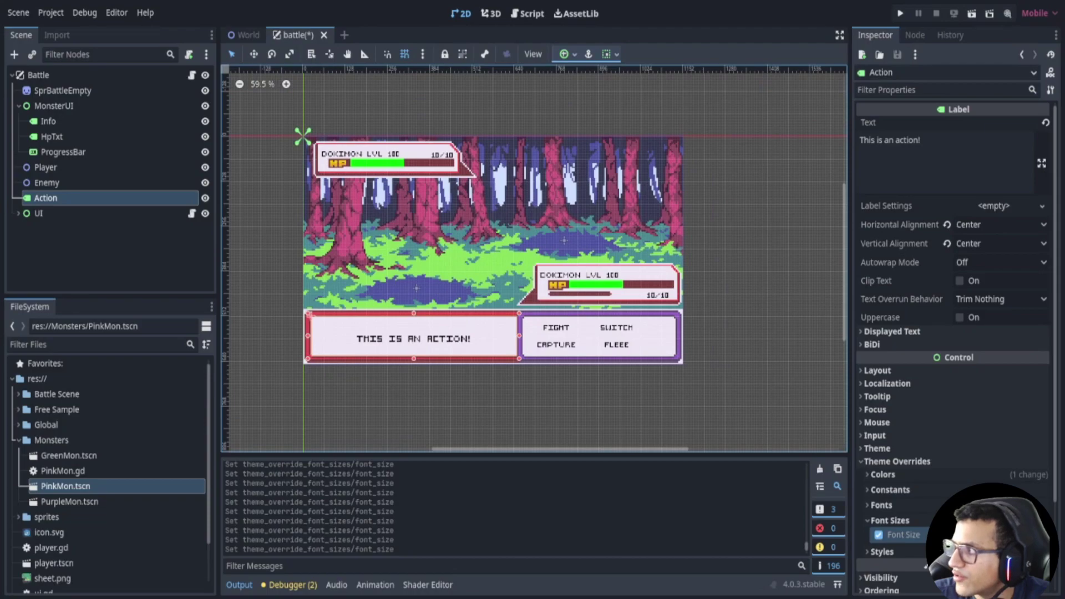
- Set the Action label's autowrap mode to Word (Smart) and save the battle scene
click(991, 263)
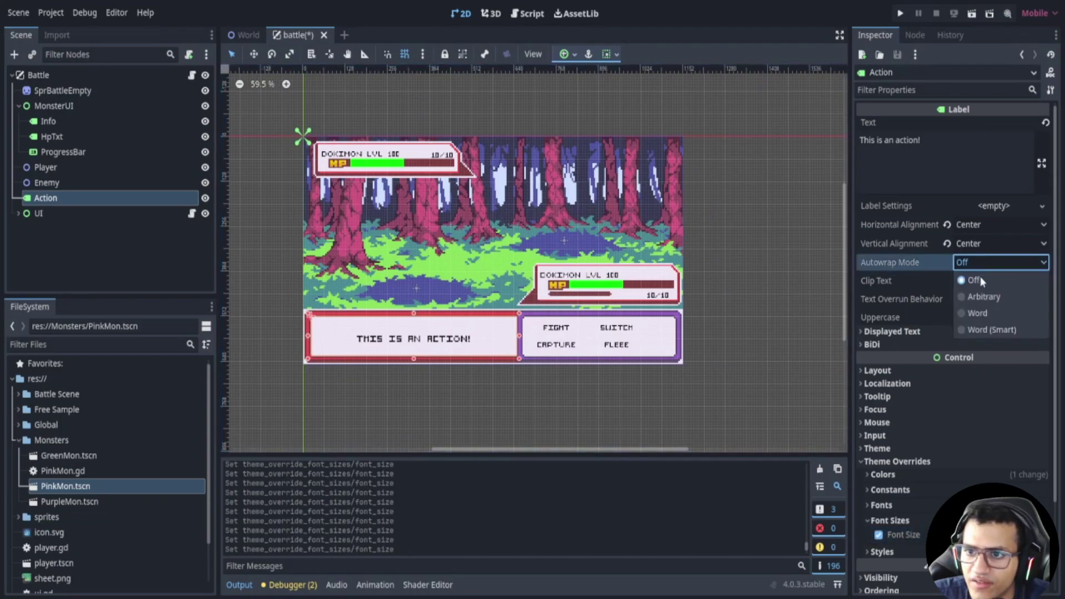
click(992, 330)
key(ctrl+s)
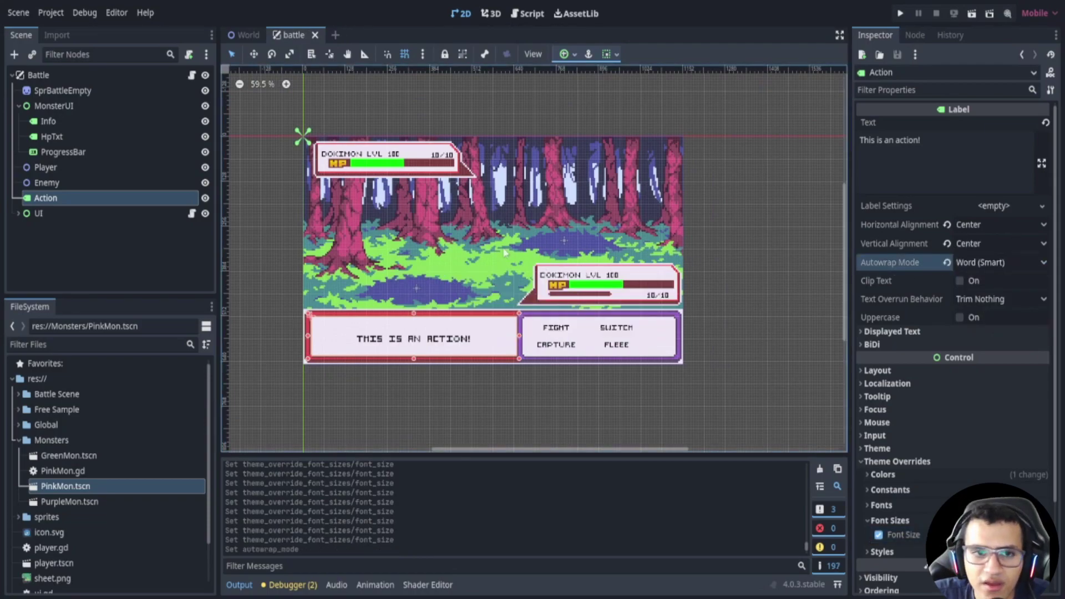